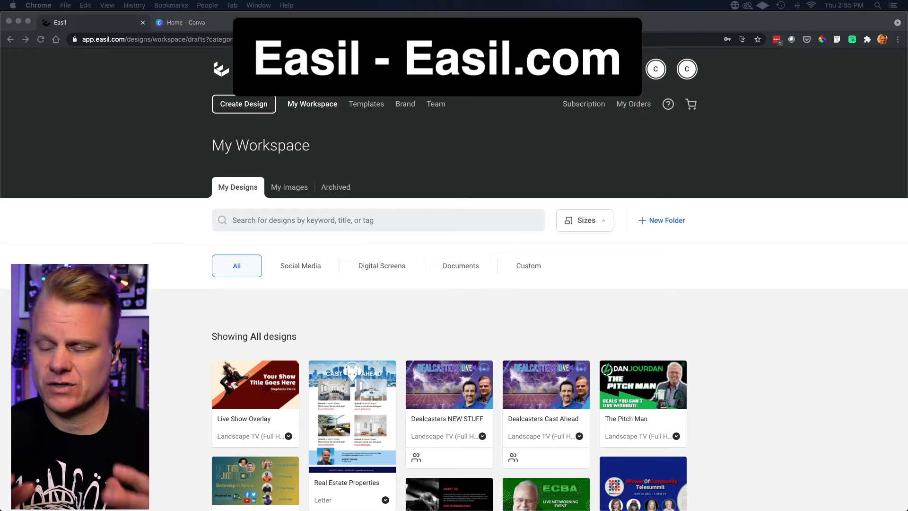
# - Open the Templates catalogue from the workspace
pyautogui.scroll(-10, 454, 331)
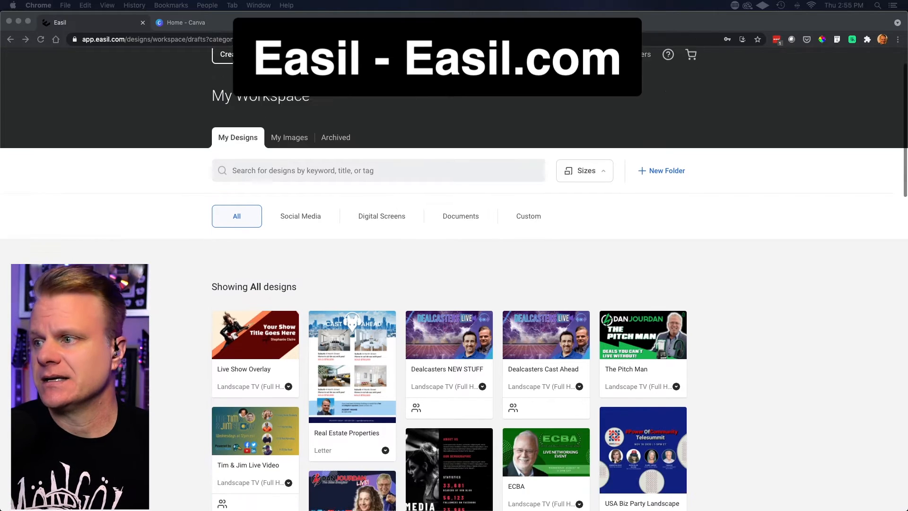
pyautogui.scroll(10, 454, 331)
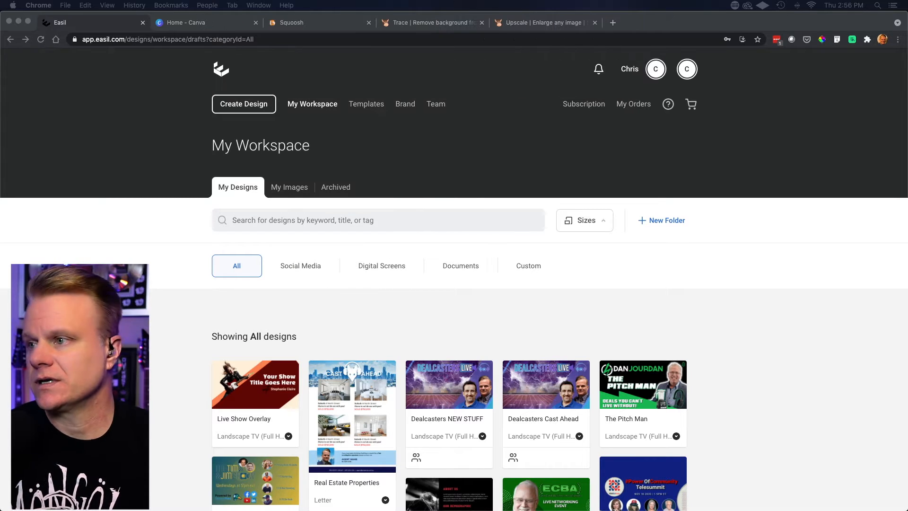
pyautogui.scroll(-3, 453, 331)
pyautogui.scroll(3, 454, 331)
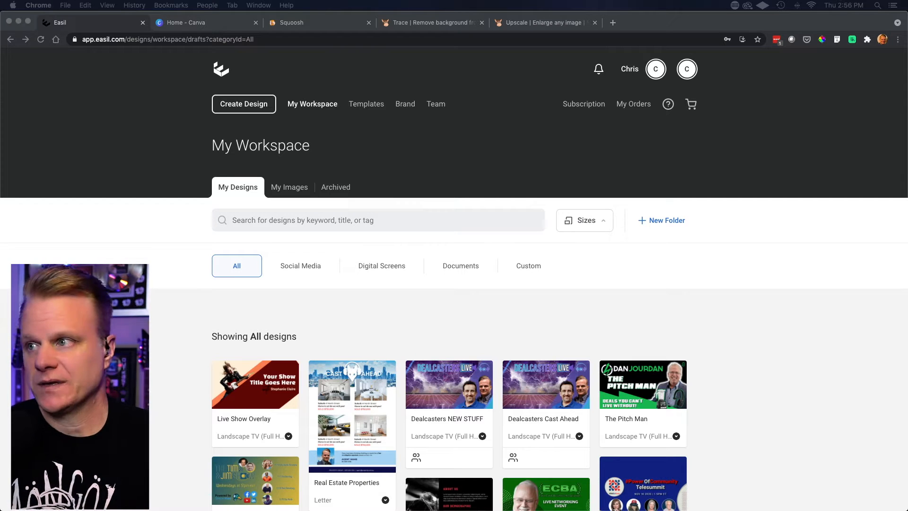
pyautogui.click(358, 109)
pyautogui.click(358, 108)
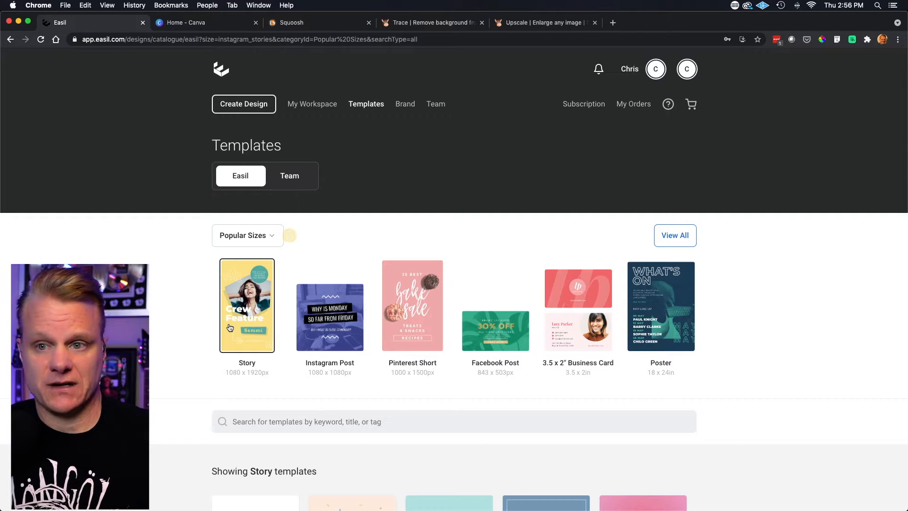
# - Browse the Story-size designs in the template catalogue
pyautogui.scroll(-5, 229, 327)
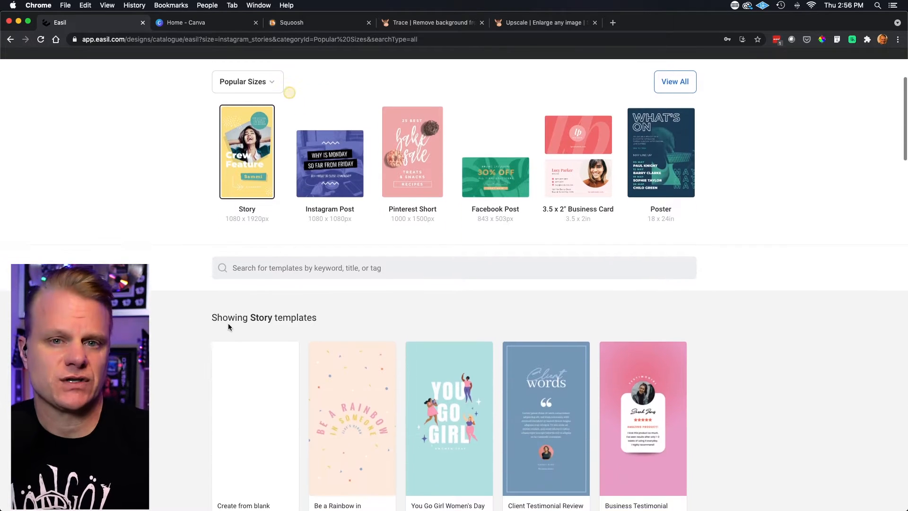
pyautogui.scroll(-12, 228, 326)
pyautogui.scroll(-6, 229, 327)
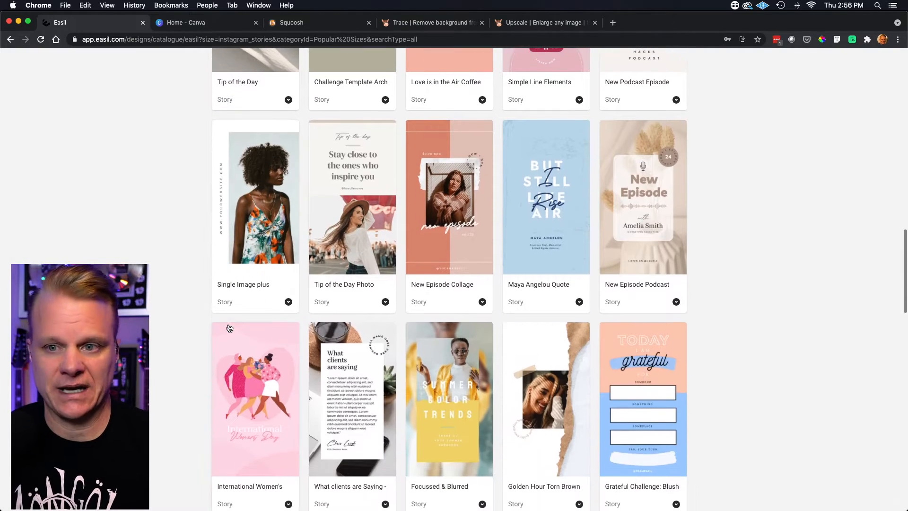
pyautogui.scroll(-5, 230, 328)
pyautogui.scroll(-1, 231, 329)
pyautogui.scroll(-4, 228, 328)
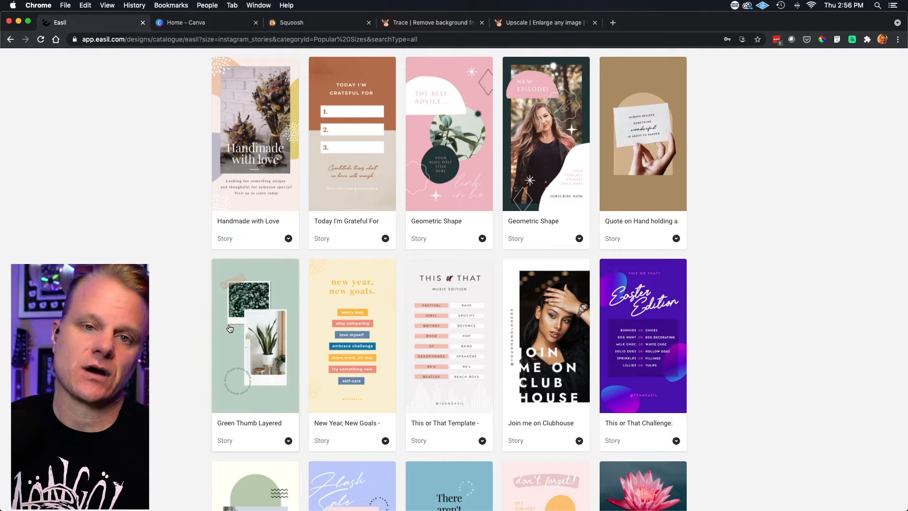
pyautogui.scroll(20, 229, 328)
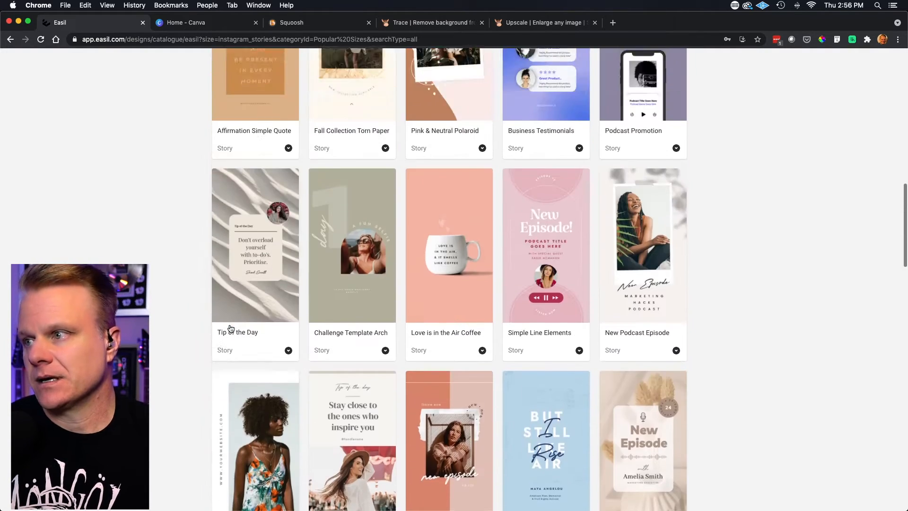
pyautogui.scroll(5, 231, 328)
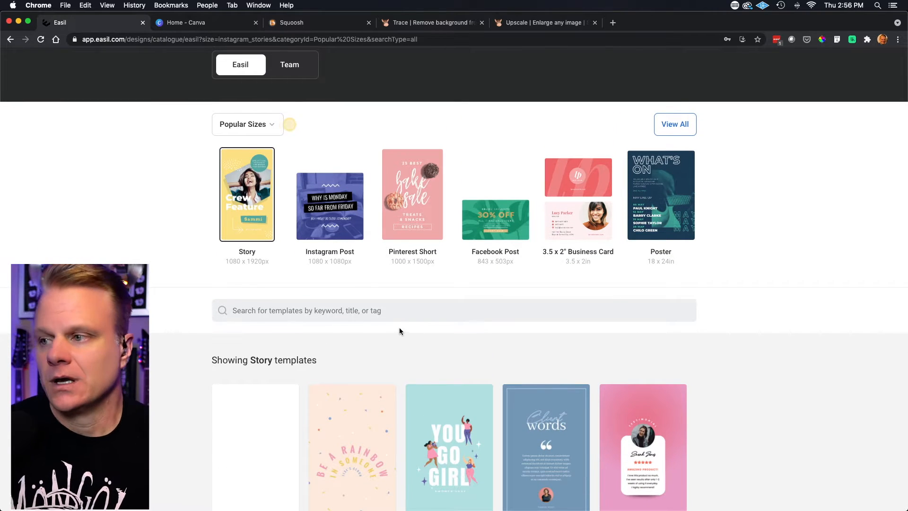
# - Search the template catalogue for "live show"
pyautogui.click(369, 312)
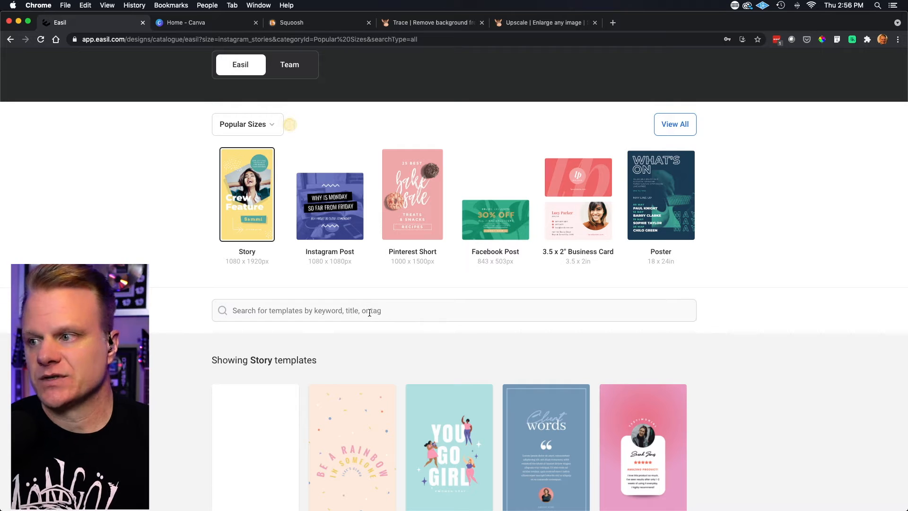
pyautogui.write('l')
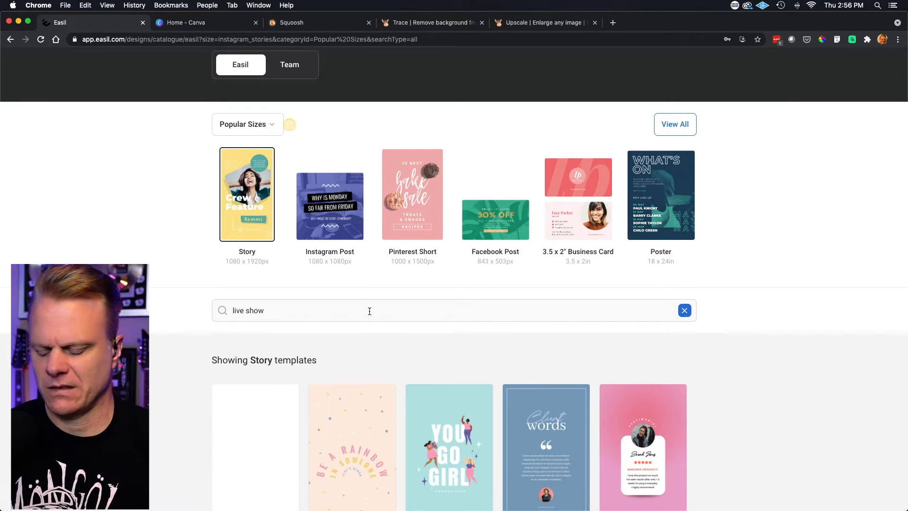
pyautogui.write('ive show')
pyautogui.press('Return')
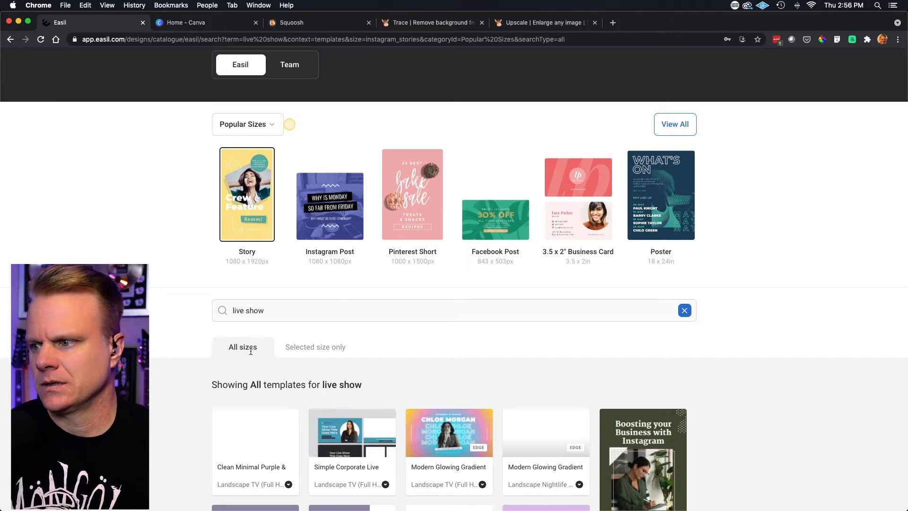
# - Look through the live show templates in all sizes and load more of them
pyautogui.scroll(-5, 250, 351)
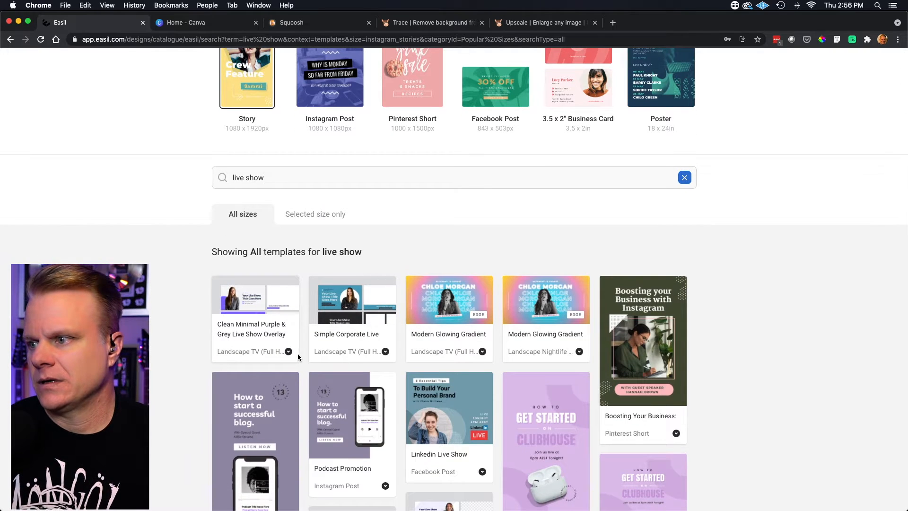
pyautogui.scroll(-2, 245, 350)
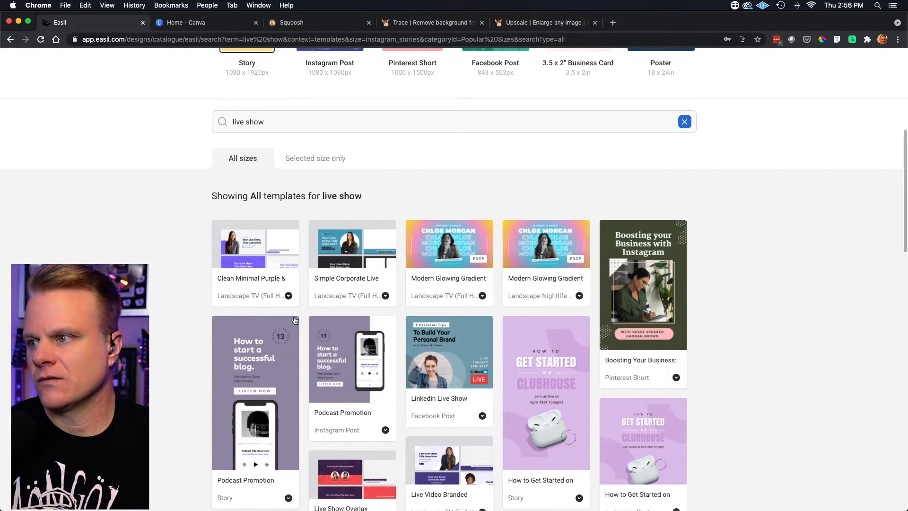
pyautogui.scroll(-7, 263, 314)
pyautogui.scroll(-18, 192, 265)
pyautogui.scroll(-13, 232, 272)
pyautogui.scroll(-3, 235, 273)
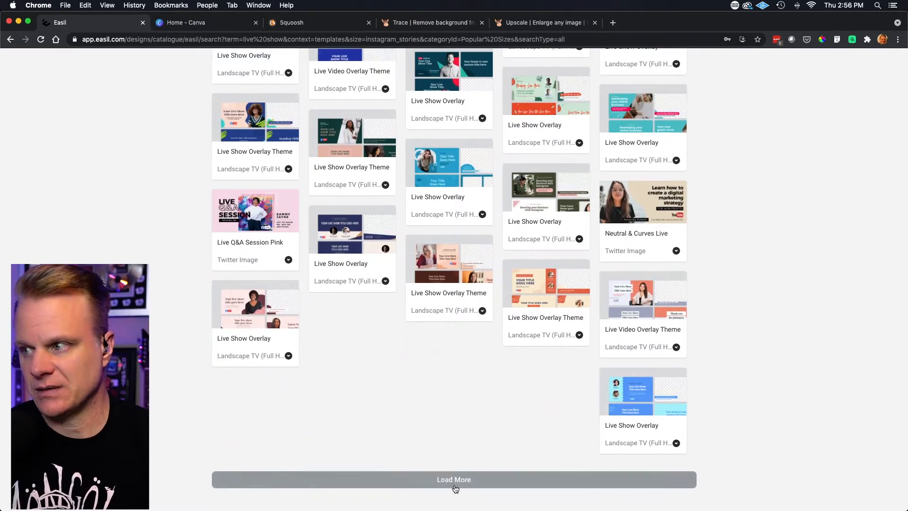
pyautogui.click(455, 486)
pyautogui.scroll(-3, 269, 376)
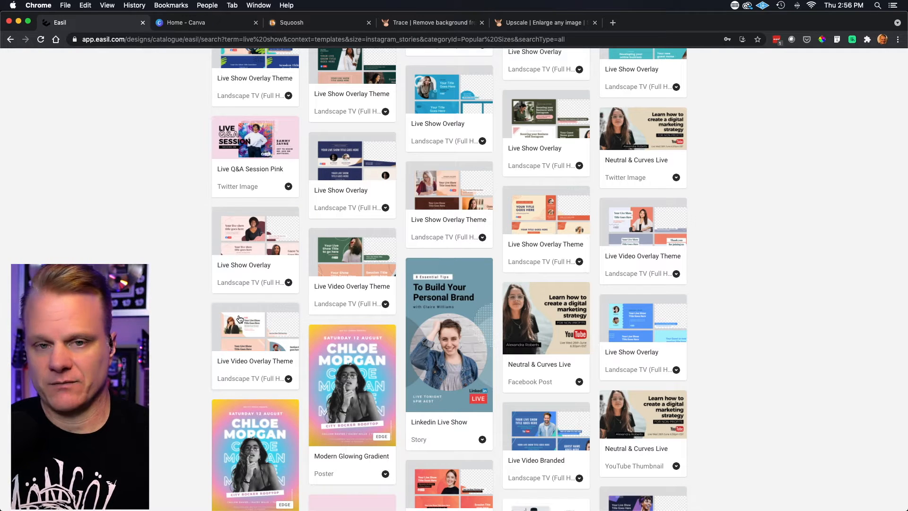
# - Open the "Clean Minimal Purple & Grey Live Show Overlay" template for editing
pyautogui.scroll(2, 239, 318)
pyautogui.scroll(7, 240, 318)
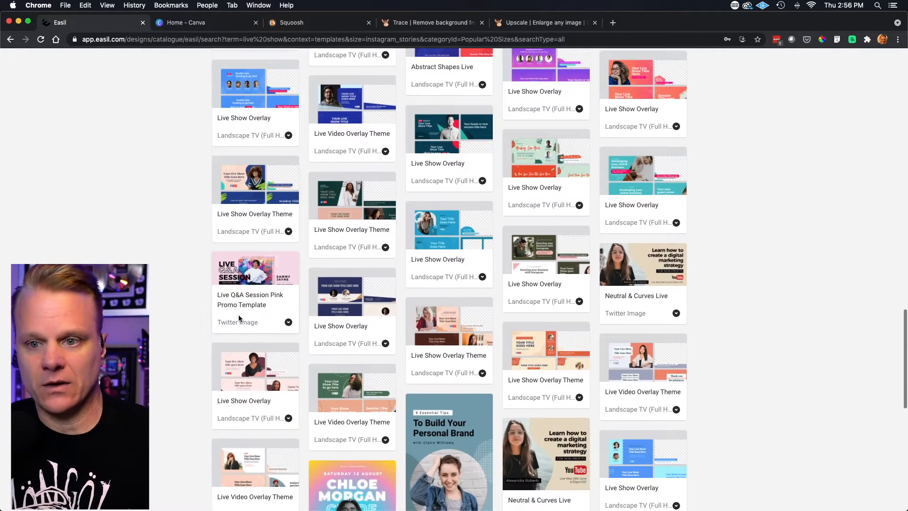
pyautogui.scroll(6, 239, 318)
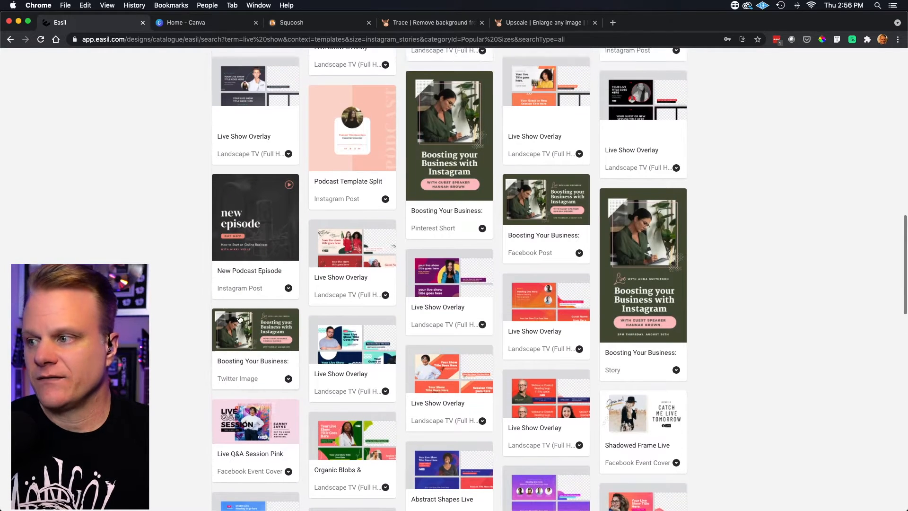
pyautogui.scroll(1, 240, 317)
pyautogui.scroll(1, 240, 317)
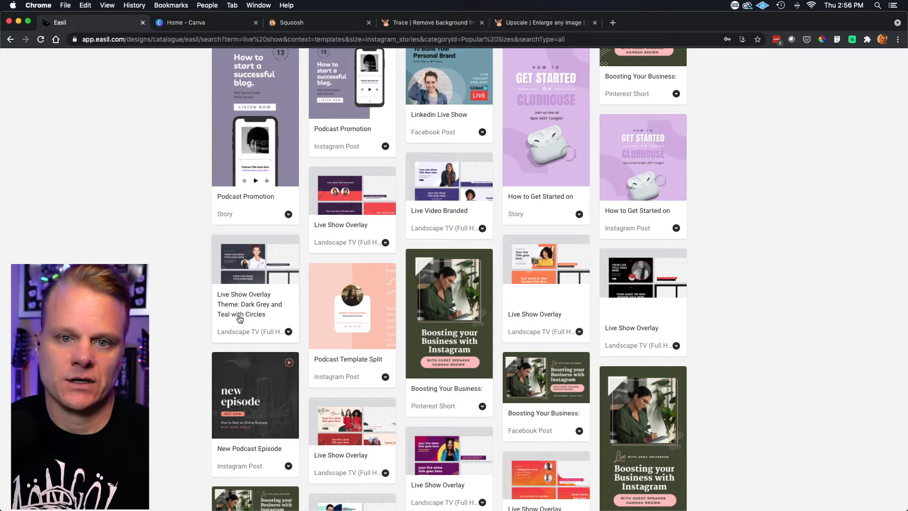
pyautogui.scroll(5, 240, 319)
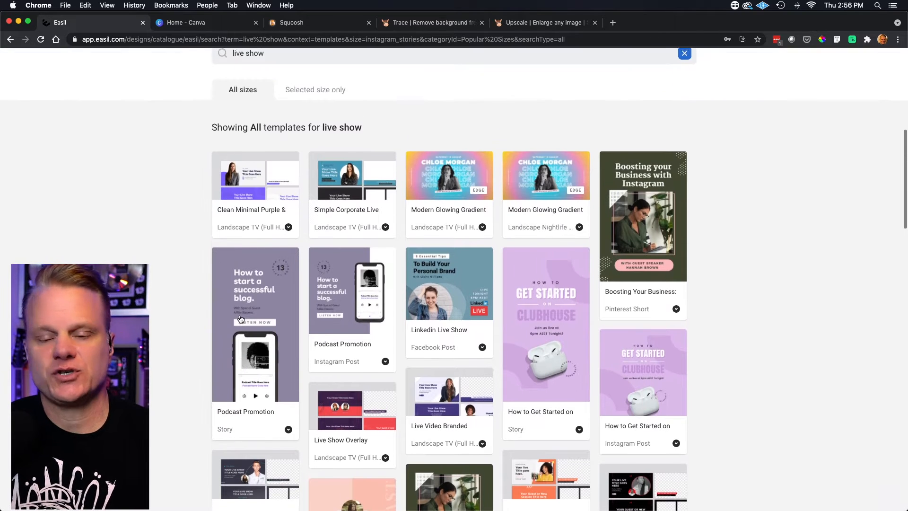
pyautogui.click(248, 215)
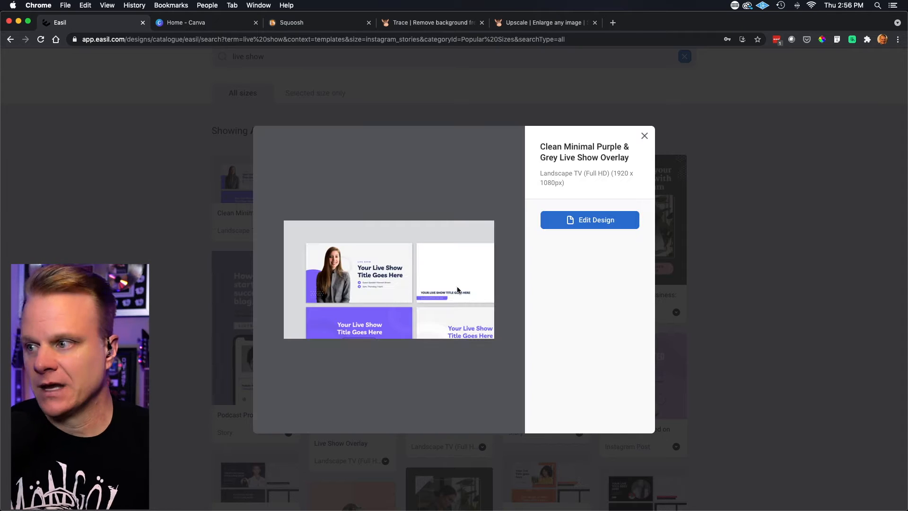
pyautogui.click(581, 221)
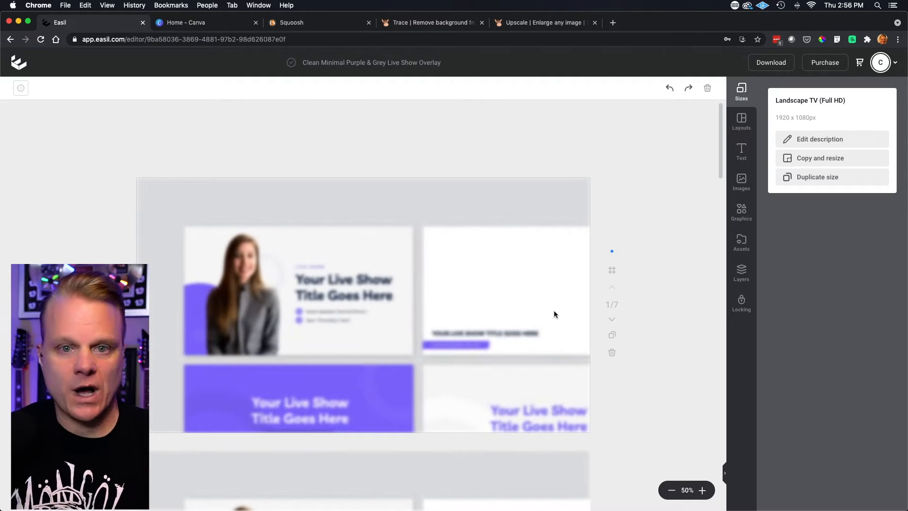
# - Examine all seven pages of the overlay template, including the title, lower-third, split-screen and closing thank-you pages
pyautogui.scroll(-10, 325, 319)
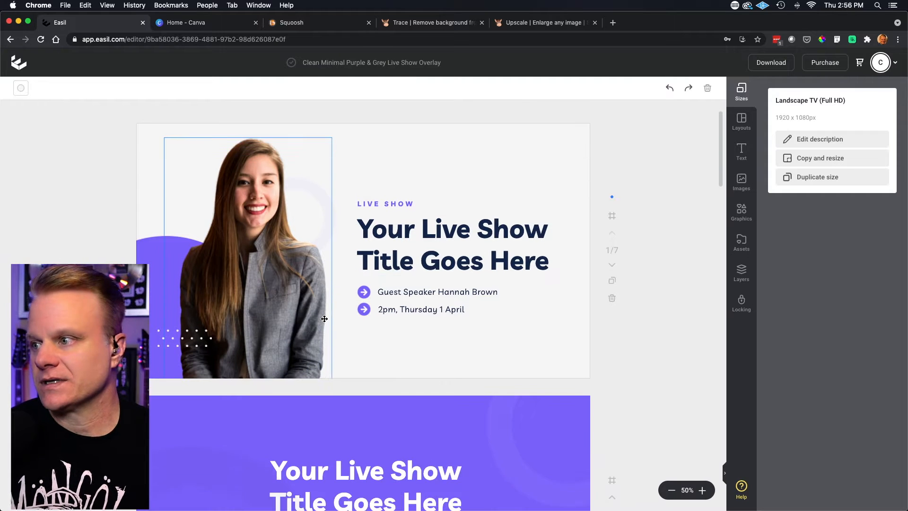
pyautogui.scroll(-15, 325, 318)
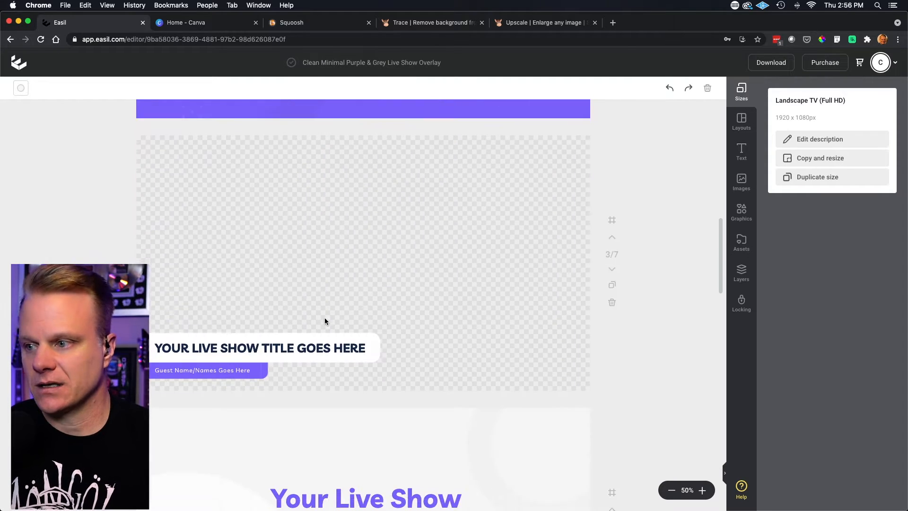
pyautogui.scroll(-15, 326, 318)
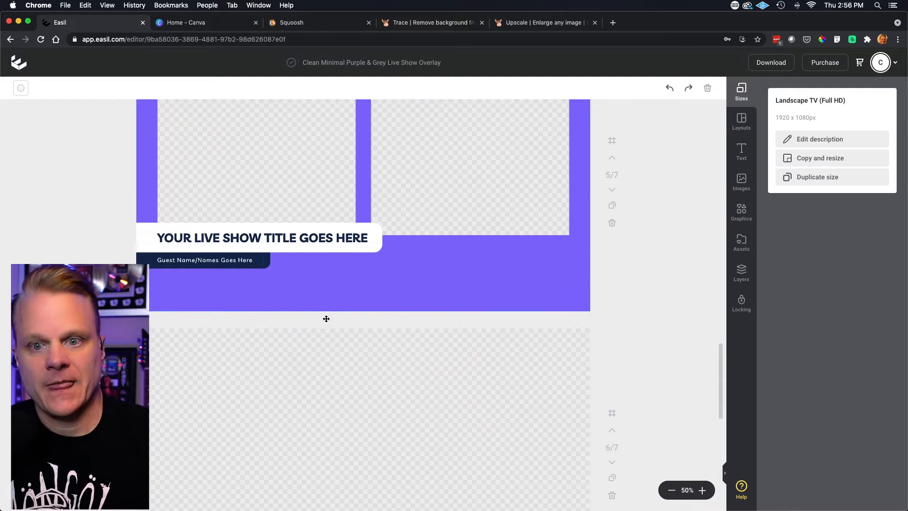
pyautogui.scroll(-3, 326, 321)
pyautogui.scroll(20, 327, 321)
pyautogui.scroll(8, 327, 320)
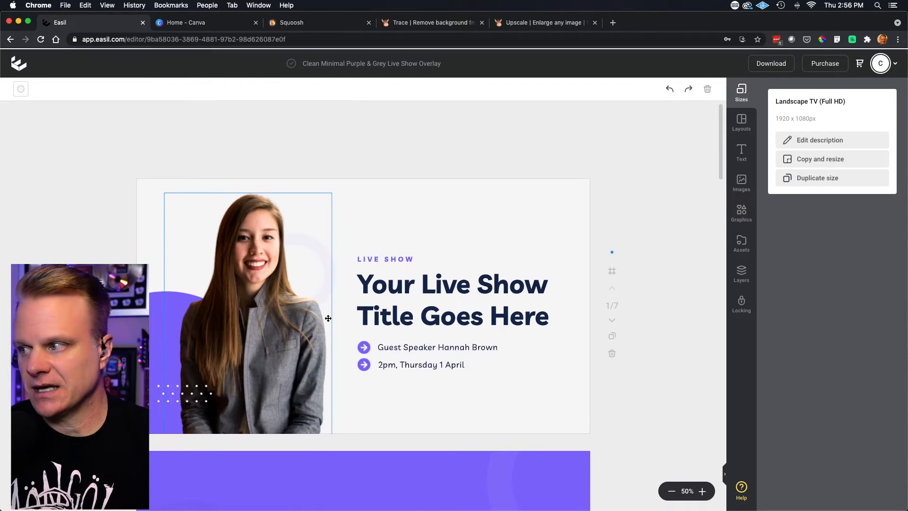
pyautogui.scroll(1, 328, 318)
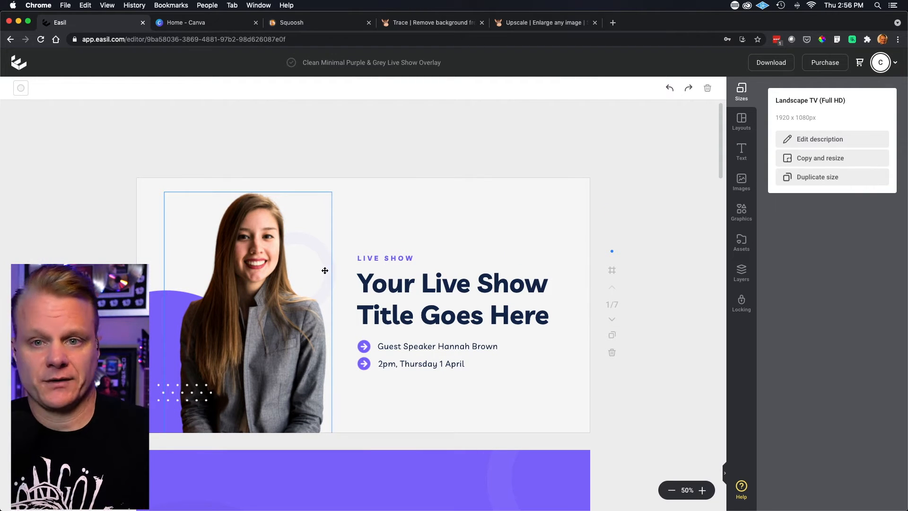
pyautogui.scroll(-10, 314, 268)
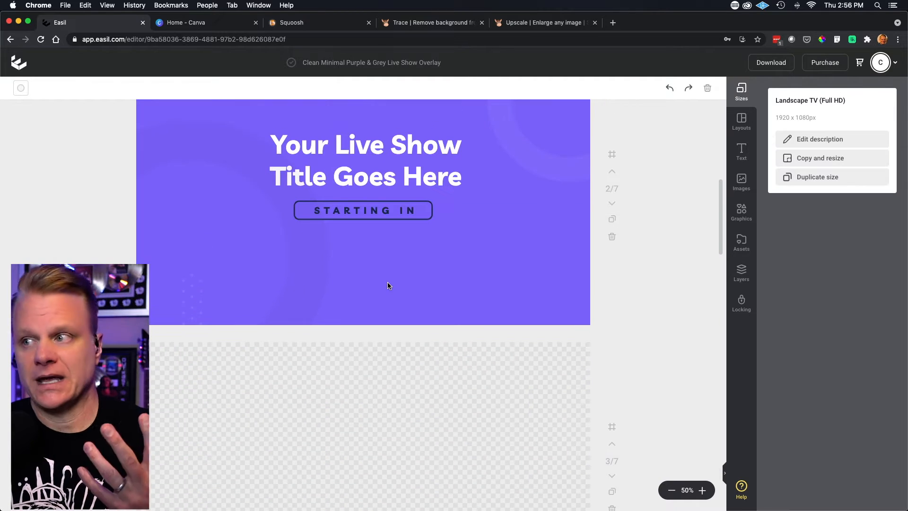
pyautogui.click(384, 253)
pyautogui.scroll(-5, 403, 296)
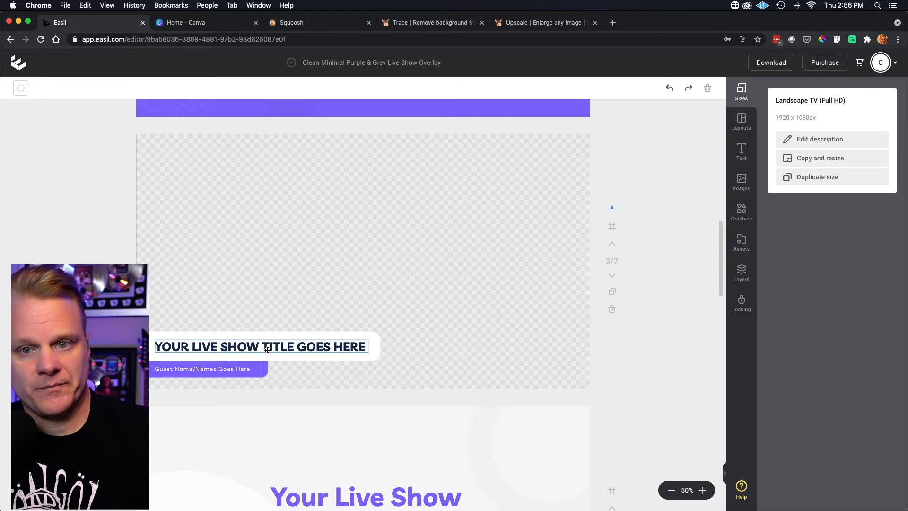
pyautogui.scroll(-5, 269, 351)
pyautogui.scroll(-4, 273, 349)
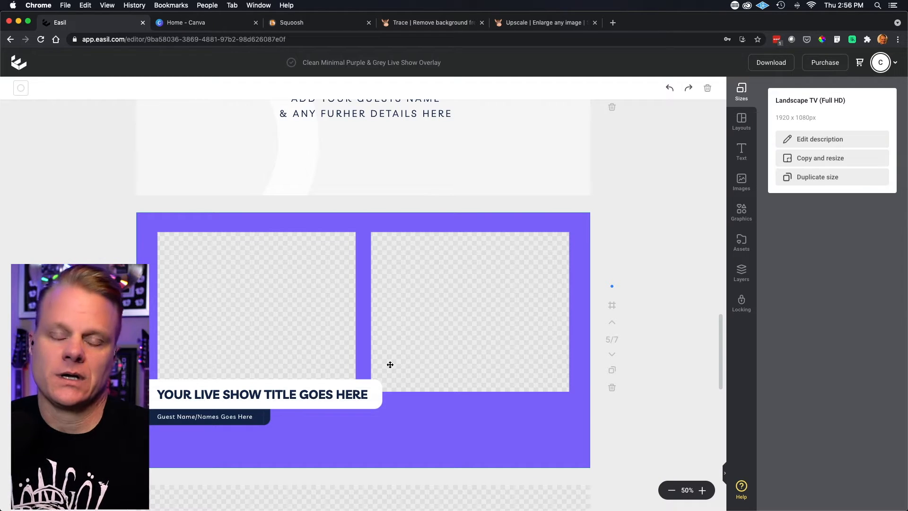
pyautogui.scroll(-6, 390, 364)
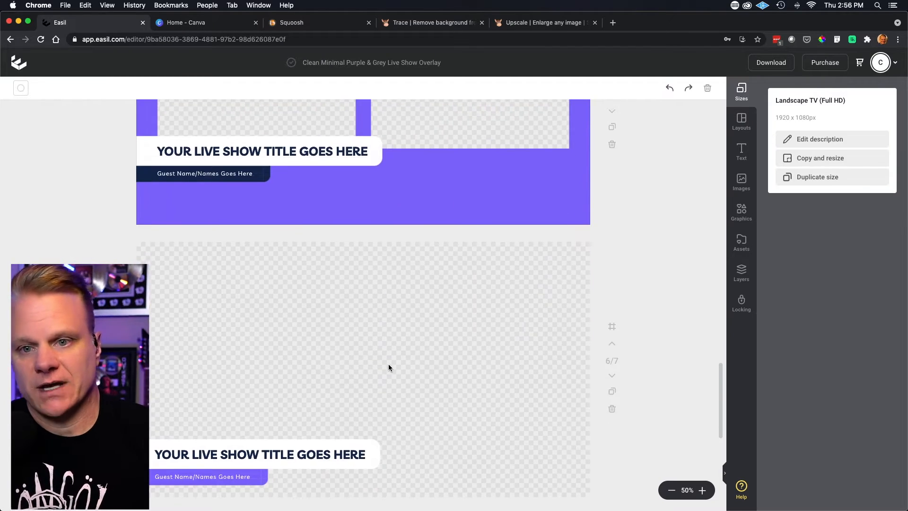
pyautogui.scroll(4, 389, 367)
pyautogui.scroll(-6, 388, 367)
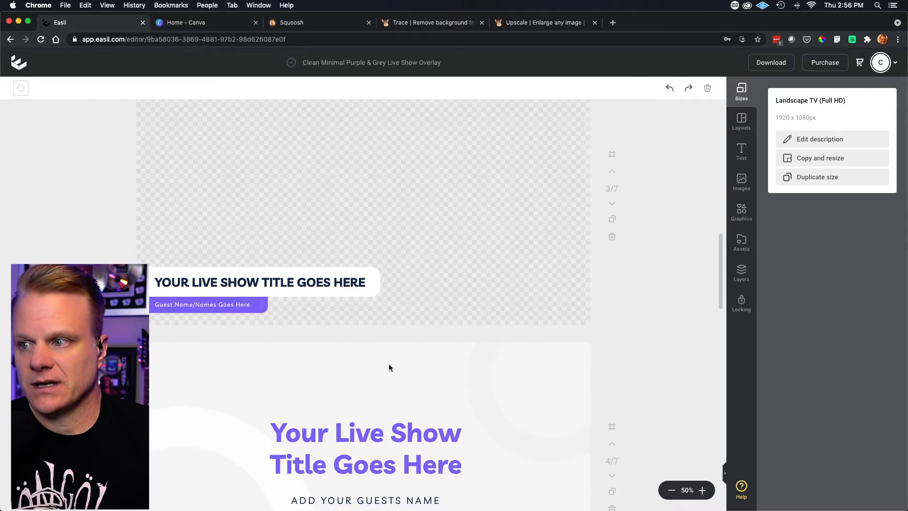
pyautogui.scroll(-4, 390, 365)
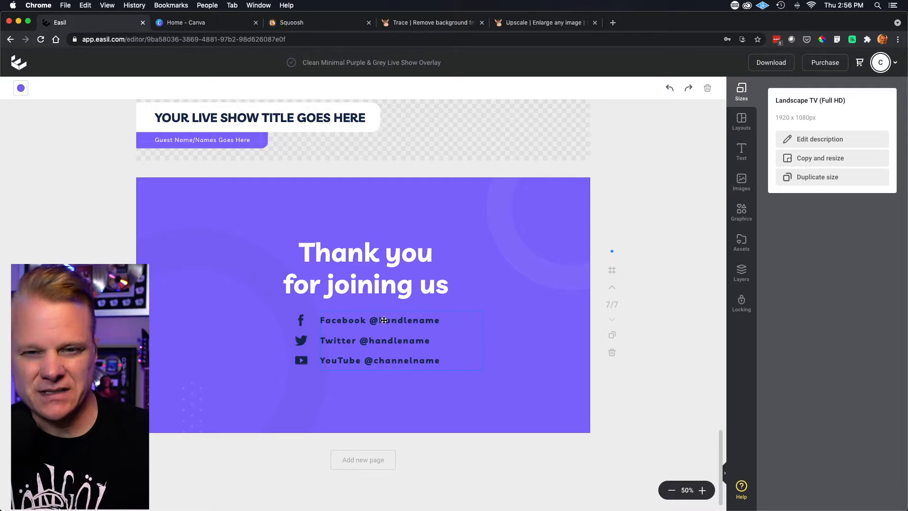
# - Return to the design's first page and show the Easil layout templates
pyautogui.scroll(20, 383, 321)
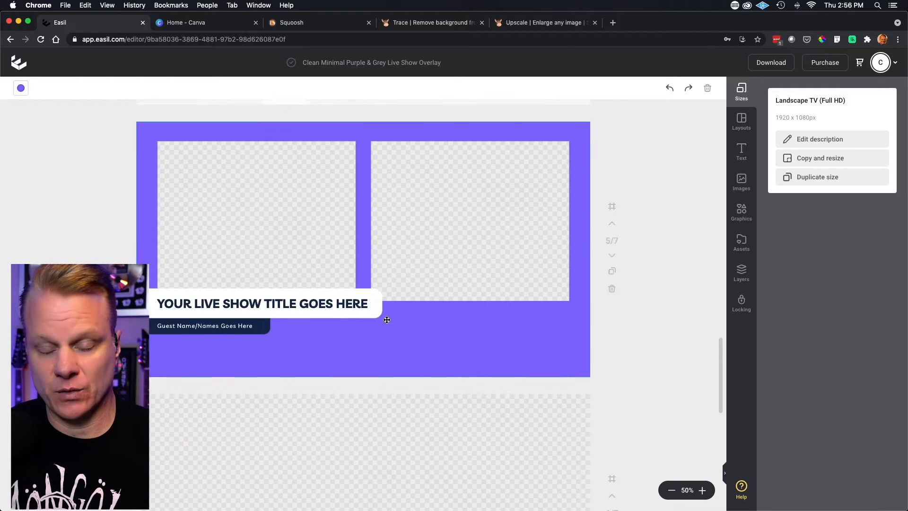
pyautogui.scroll(15, 387, 319)
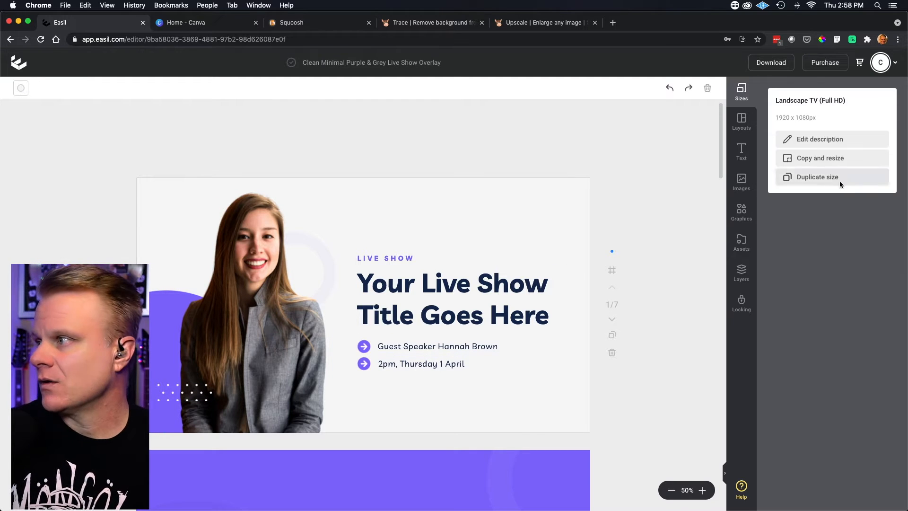
pyautogui.click(741, 124)
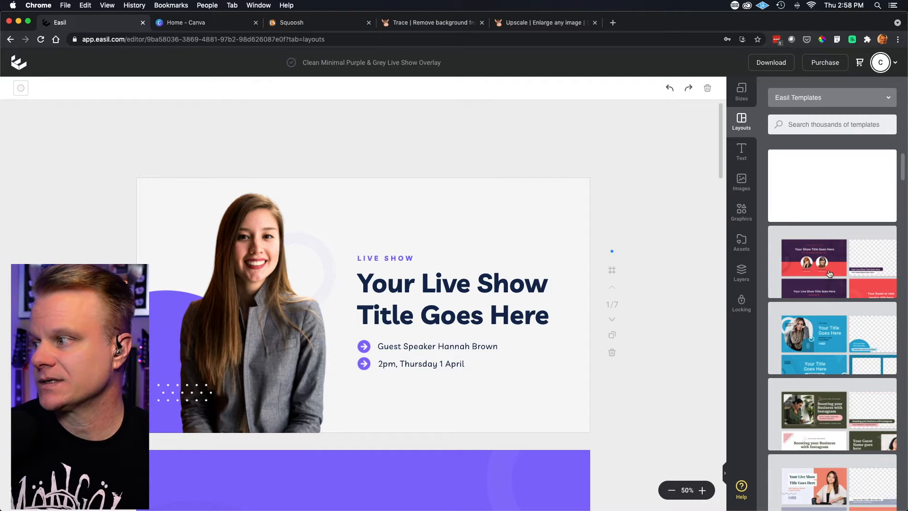
# - Replace the current design with the orange-and-cream show template featuring a woman in glasses and a white sweater
pyautogui.scroll(-4, 836, 288)
pyautogui.scroll(-8, 837, 289)
pyautogui.scroll(-5, 837, 288)
pyautogui.scroll(-10, 837, 288)
pyautogui.scroll(-3, 837, 288)
pyautogui.click(823, 270)
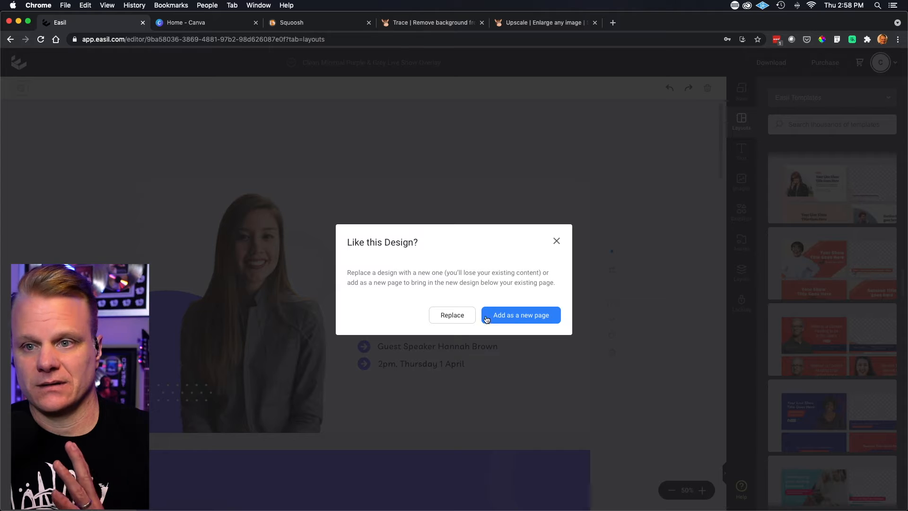
pyautogui.click(457, 316)
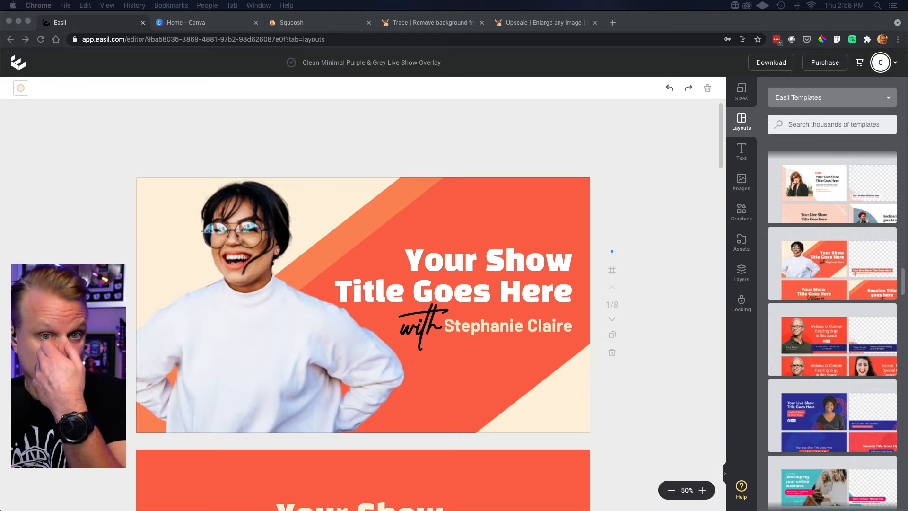
# - Delete the photo of the woman in the white sweater from the first page
pyautogui.scroll(-1, 363, 302)
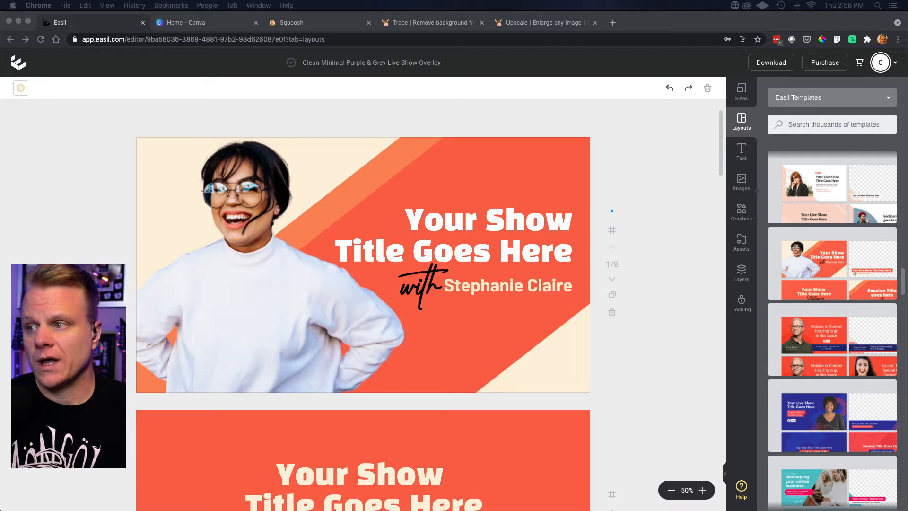
pyautogui.click(267, 308)
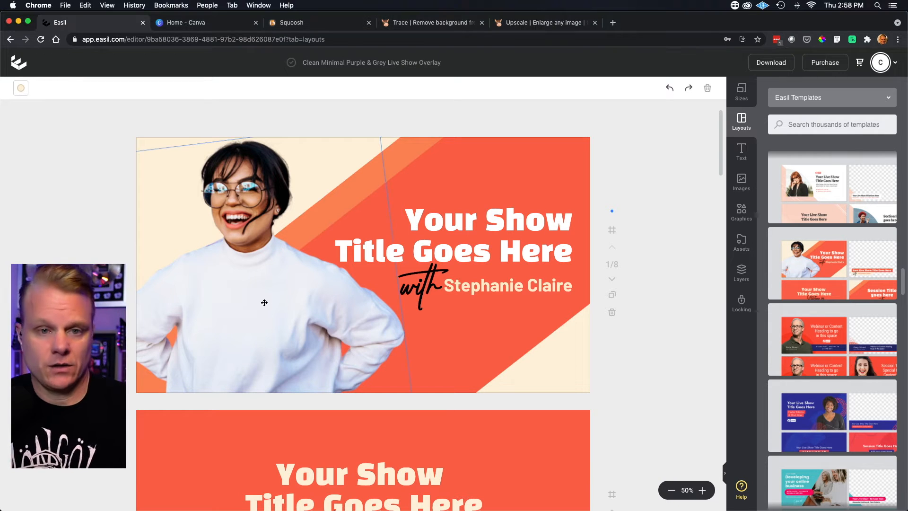
pyautogui.click(264, 303)
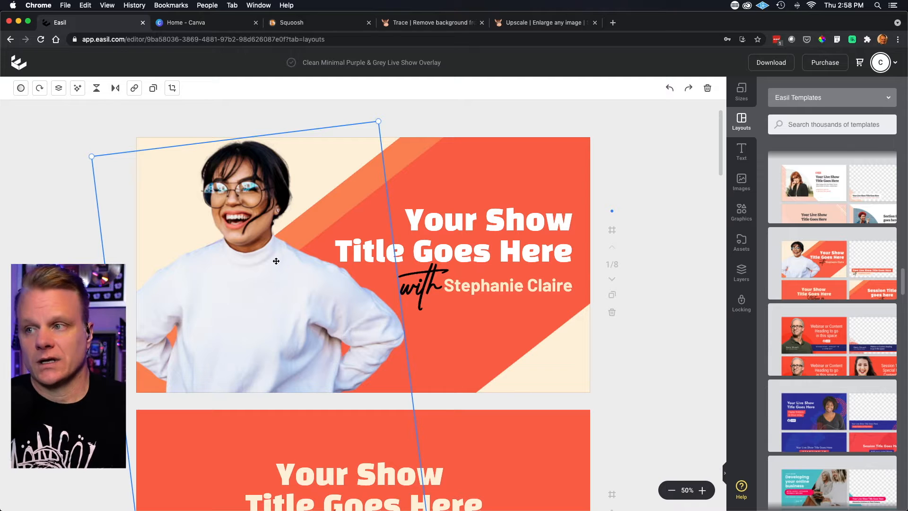
pyautogui.press('Delete')
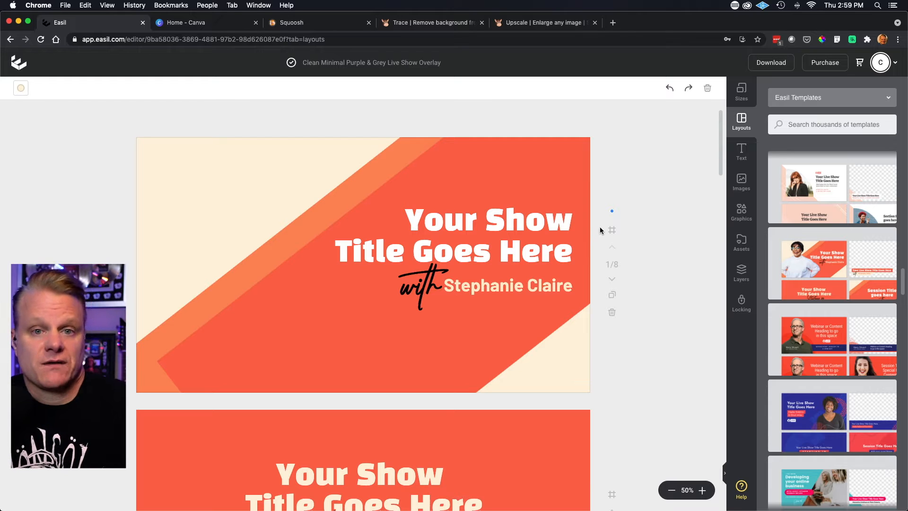
# - Add the transparent cutout of the guitarist in a black leather jacket from the uploaded images to the first page
pyautogui.click(742, 183)
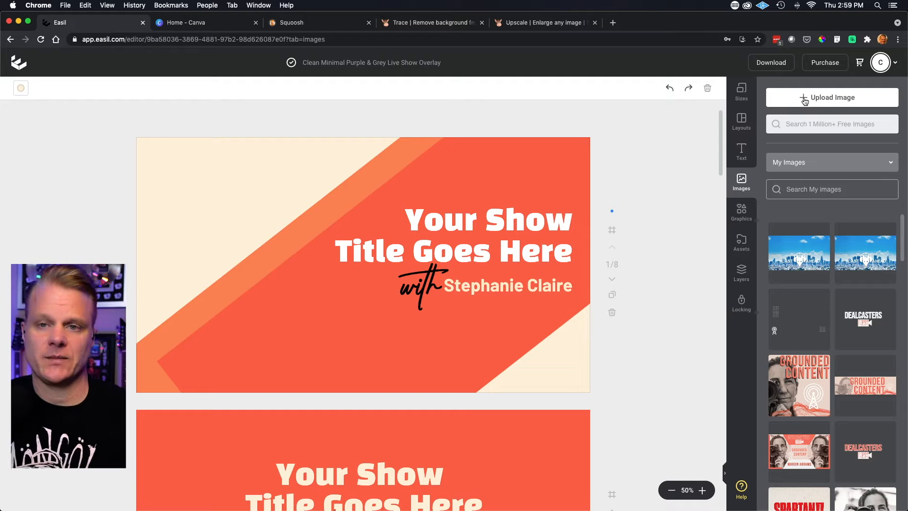
pyautogui.scroll(-15, 834, 231)
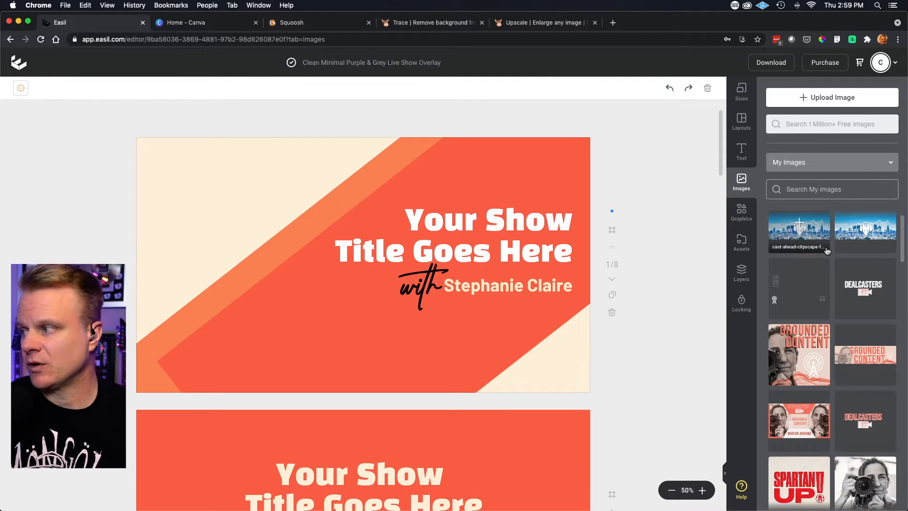
pyautogui.scroll(-15, 829, 250)
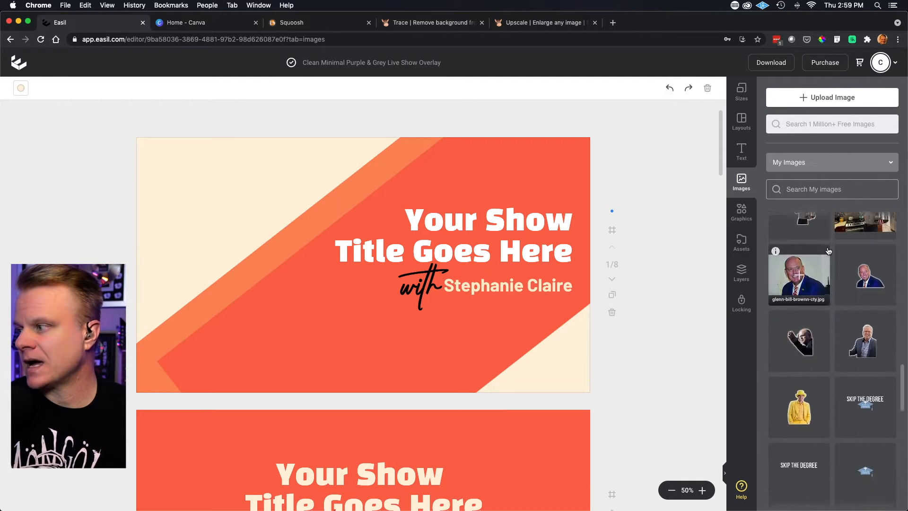
pyautogui.scroll(-15, 829, 250)
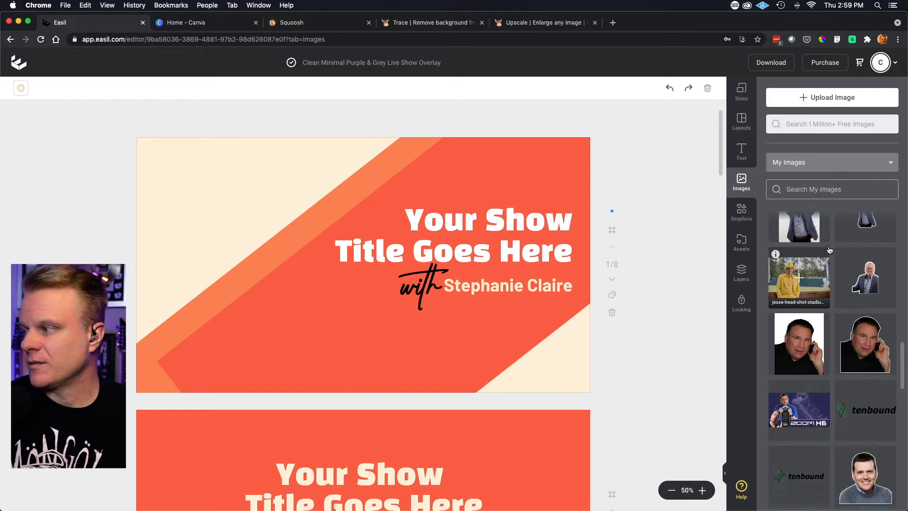
pyautogui.scroll(3, 832, 256)
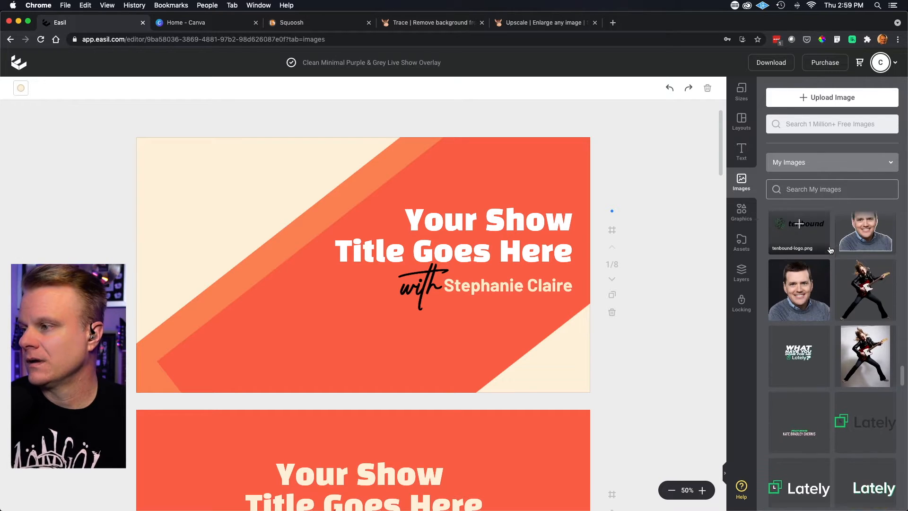
pyautogui.click(866, 312)
# - Enlarge the guitarist cutout to the full page height and place it on the page's left side, beside the show title
pyautogui.moveTo(374, 281); pyautogui.dragTo(264, 329)
pyautogui.moveTo(174, 217); pyautogui.dragTo(102, 174)
pyautogui.moveTo(294, 256); pyautogui.dragTo(314, 262)
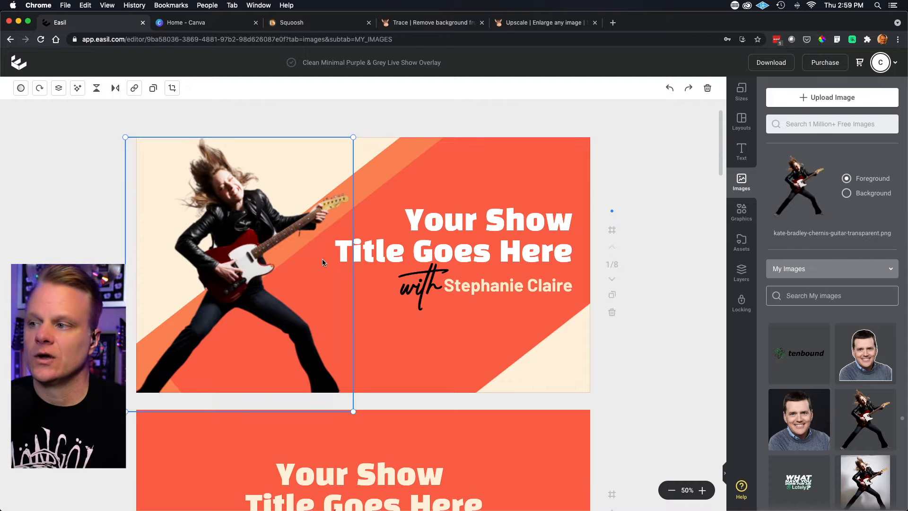
# - Open the rotation setting for the guitarist cutout on the first page
pyautogui.click(502, 349)
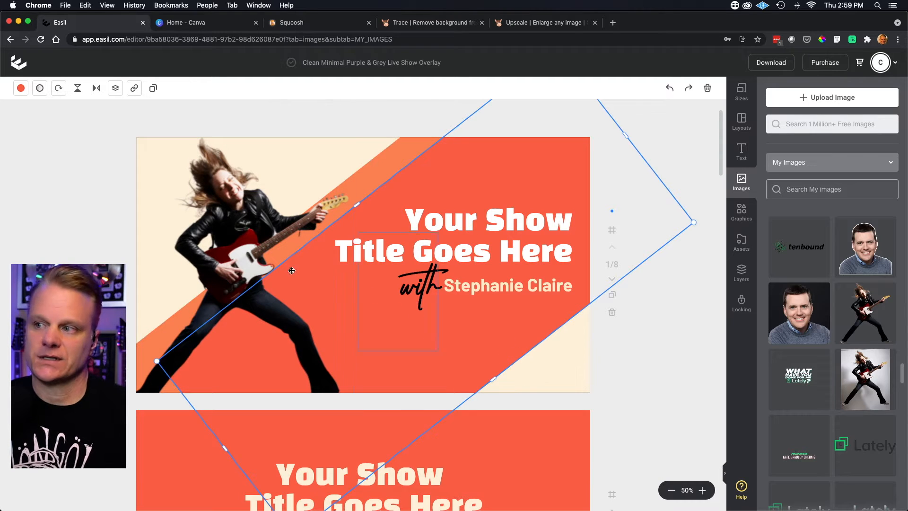
pyautogui.click(232, 219)
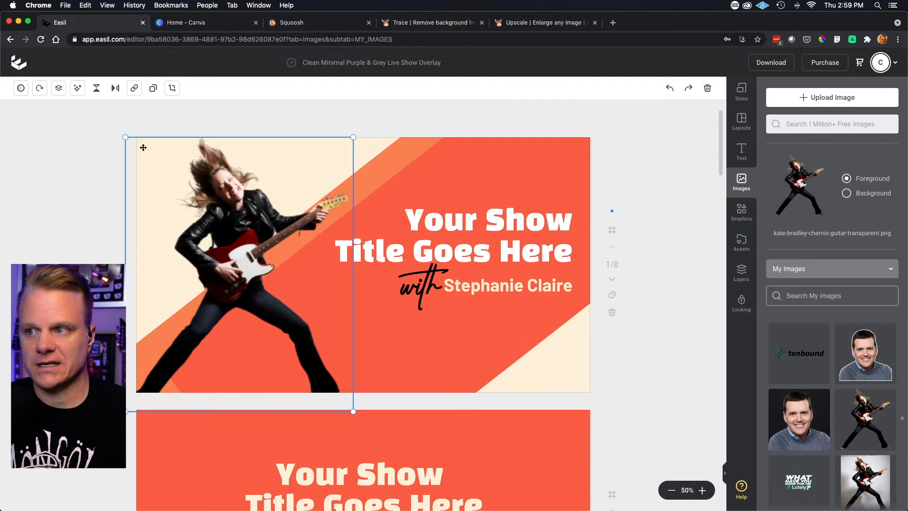
pyautogui.click(39, 88)
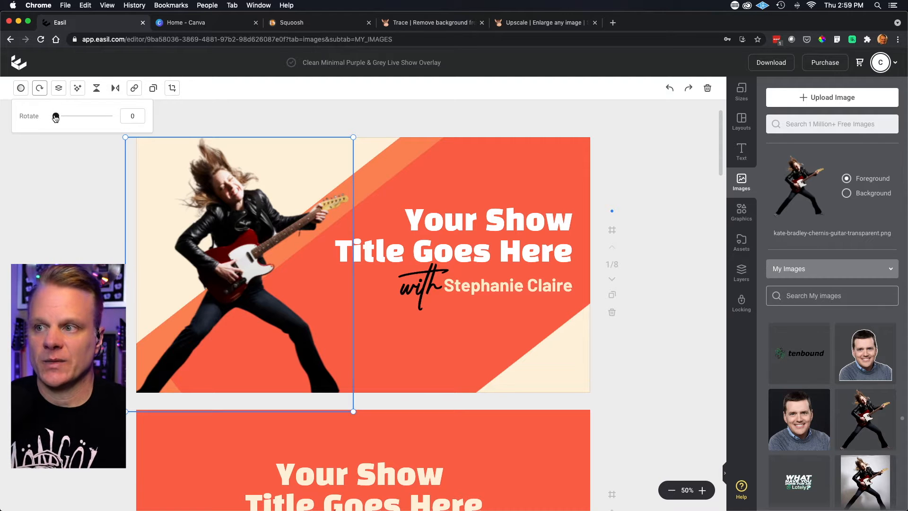
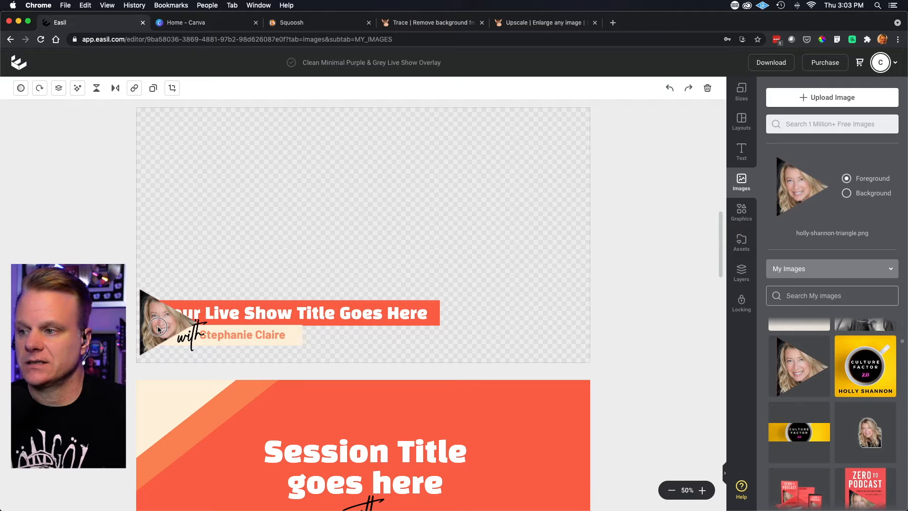
# - Reduce the live show title on the third page to size 57.42 and shift it clear of the triangular portrait, within the orange bar
pyautogui.click(158, 328)
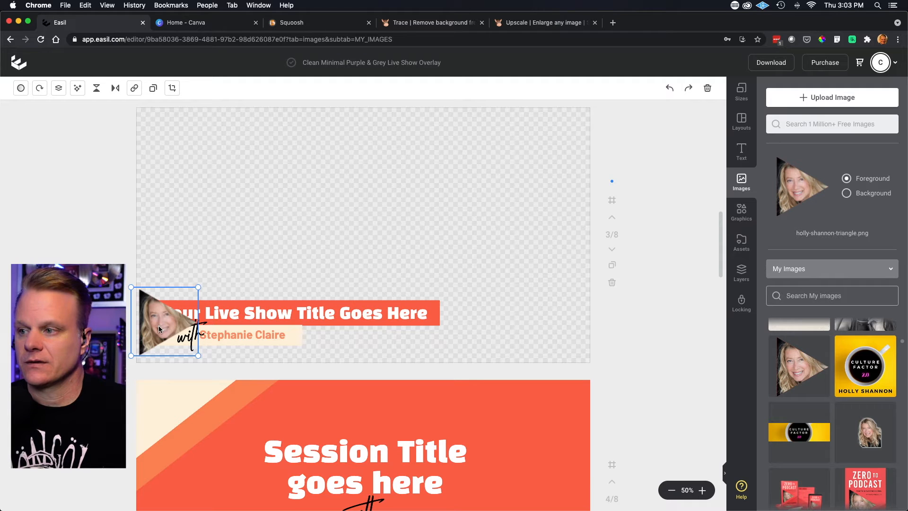
pyautogui.click(237, 313)
pyautogui.moveTo(266, 314); pyautogui.dragTo(297, 316)
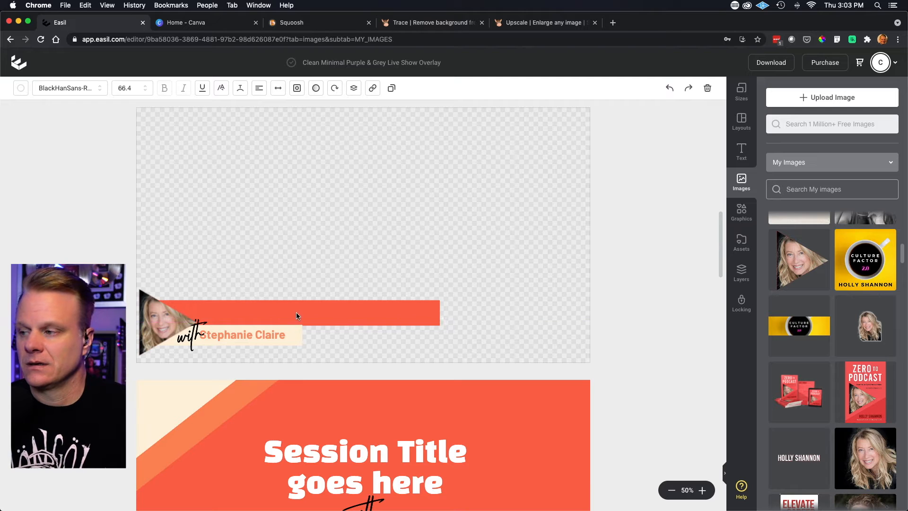
pyautogui.moveTo(489, 305); pyautogui.dragTo(444, 308)
pyautogui.moveTo(290, 315); pyautogui.dragTo(288, 314)
# - Replace the live show title on the third page with the guest's full name and enlarge it to size 66.68
pyautogui.doubleClick(289, 313)
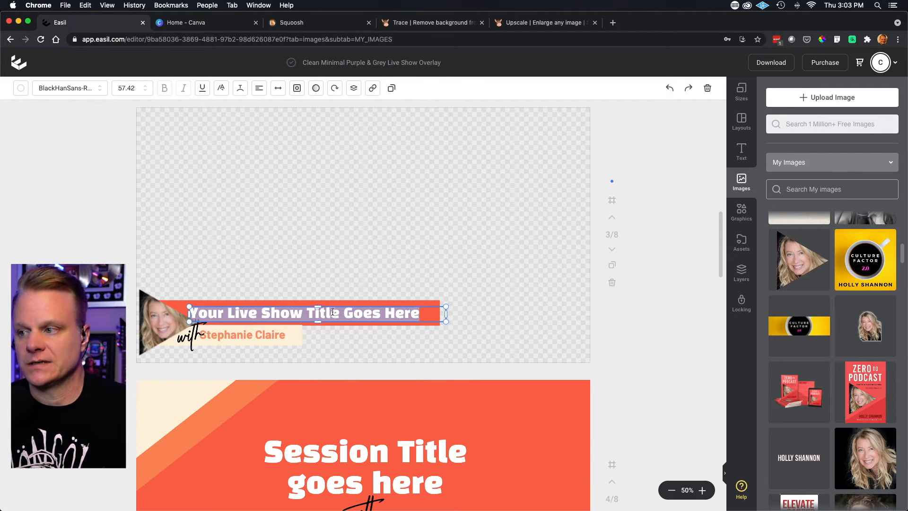
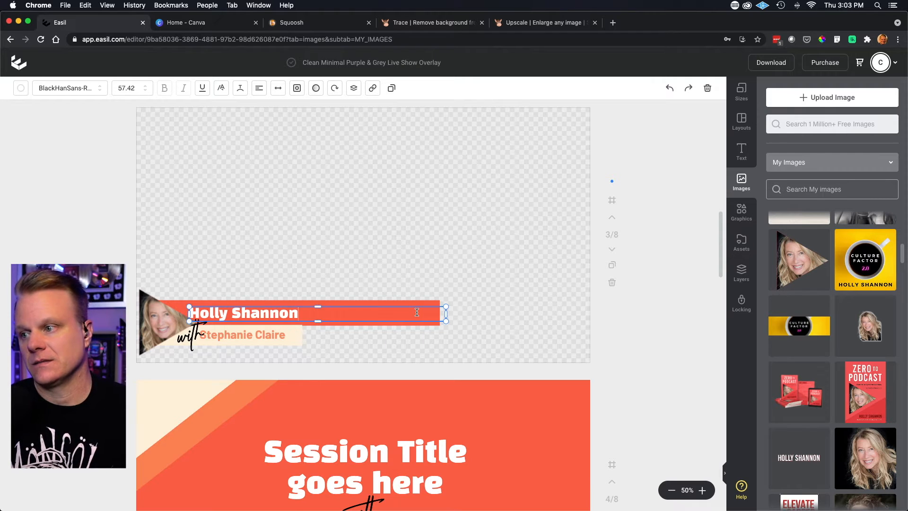
pyautogui.moveTo(445, 305); pyautogui.dragTo(485, 290)
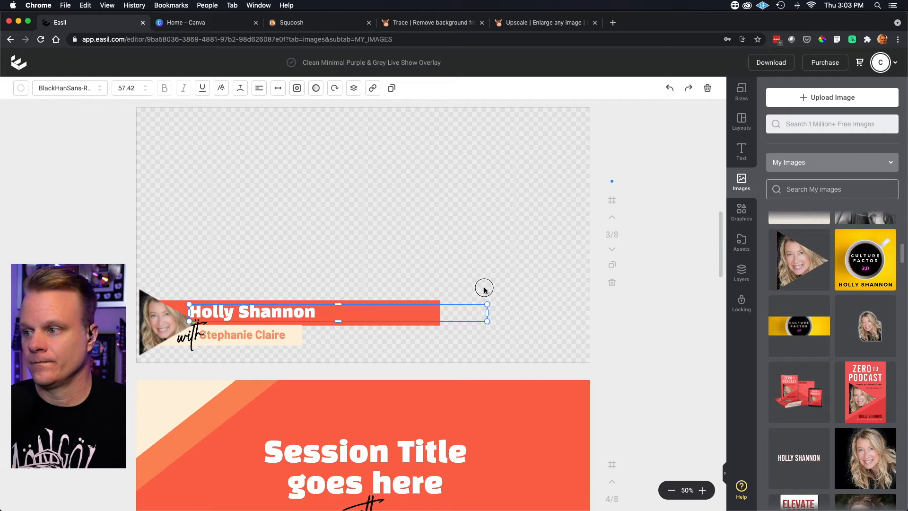
pyautogui.click(392, 268)
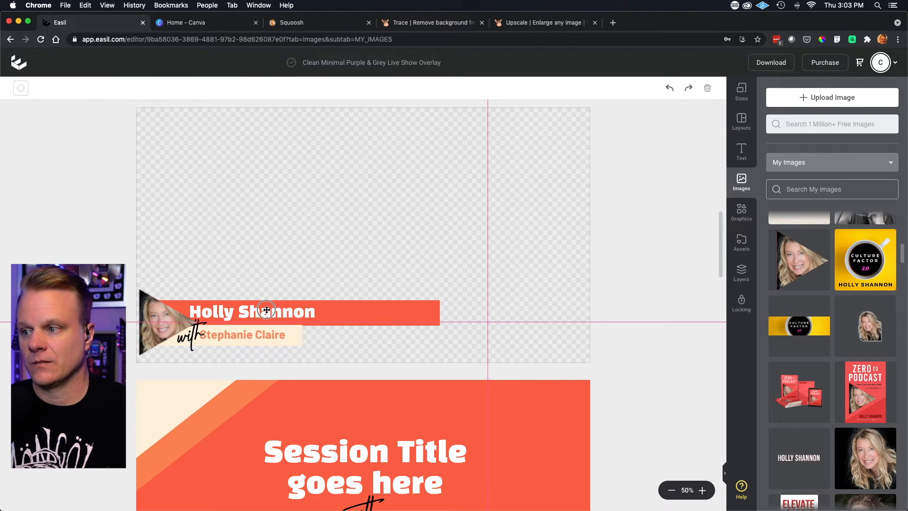
# - Review the remaining overlay pages through to the thank-you page, including the script "with" text, and return to the first page
pyautogui.click(191, 337)
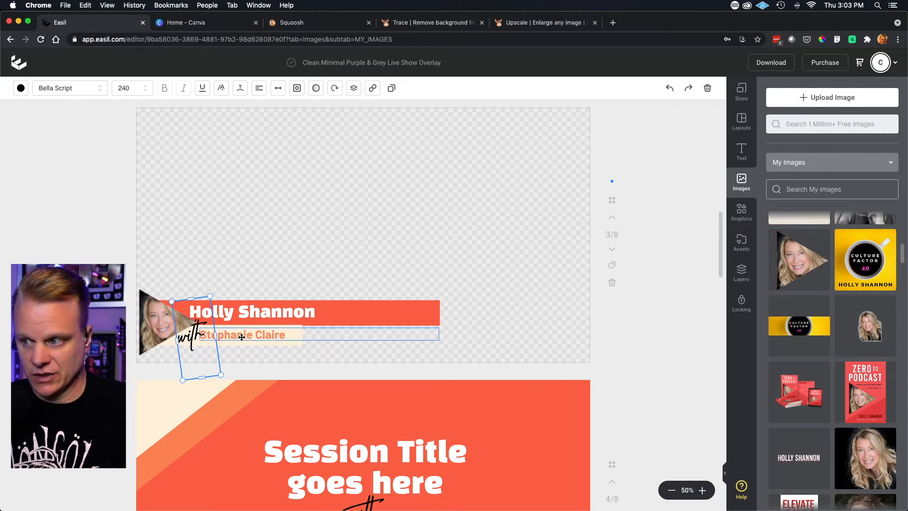
pyautogui.click(390, 242)
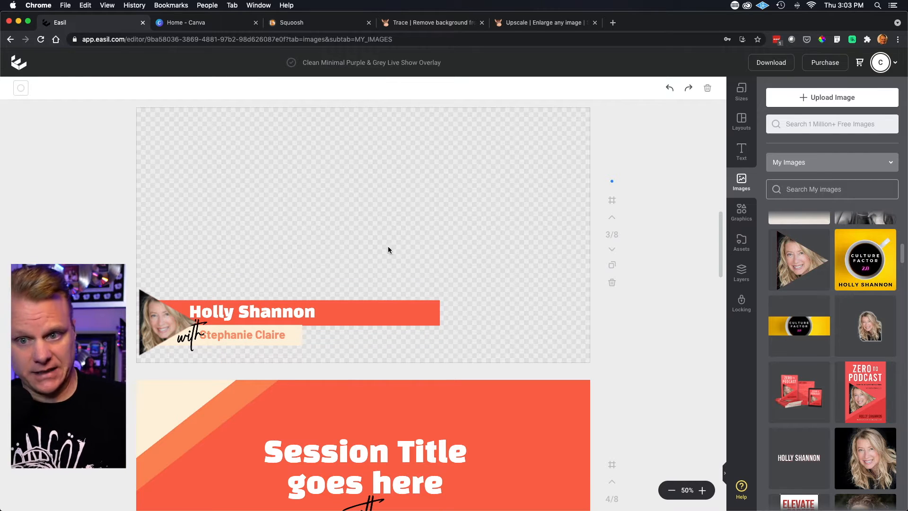
pyautogui.scroll(-10, 366, 273)
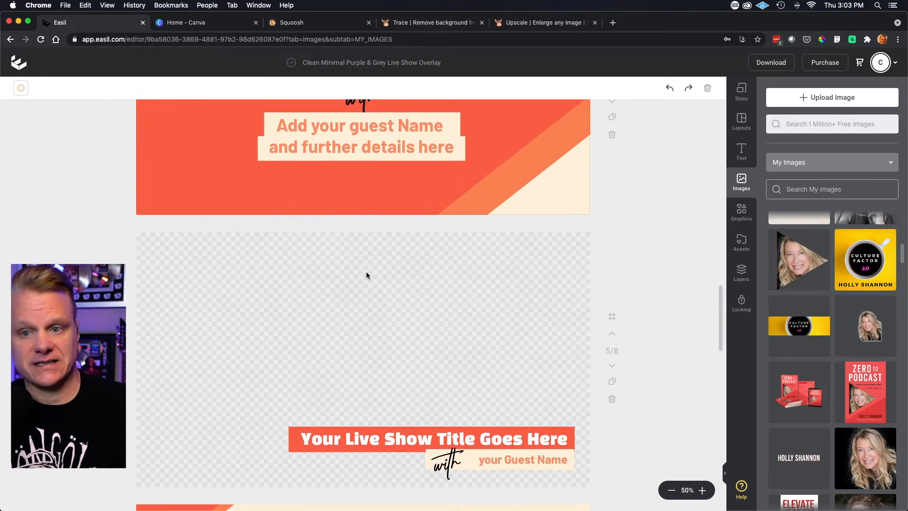
pyautogui.scroll(-20, 366, 274)
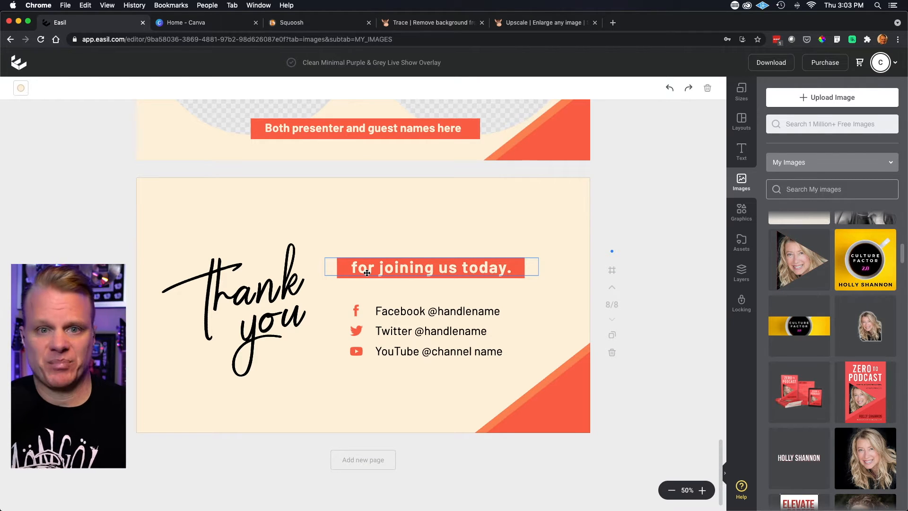
pyautogui.scroll(20, 367, 273)
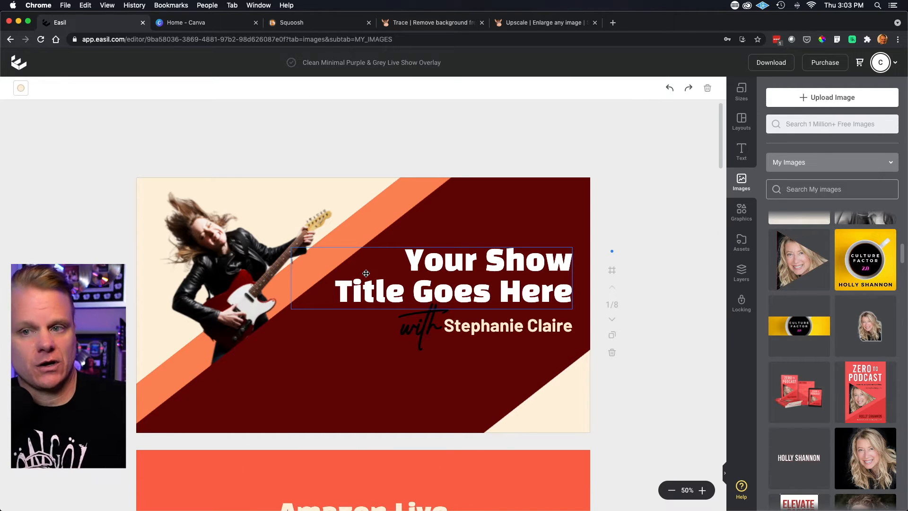
pyautogui.scroll(-10, 829, 307)
pyautogui.scroll(15, 829, 306)
pyautogui.scroll(5, 789, 315)
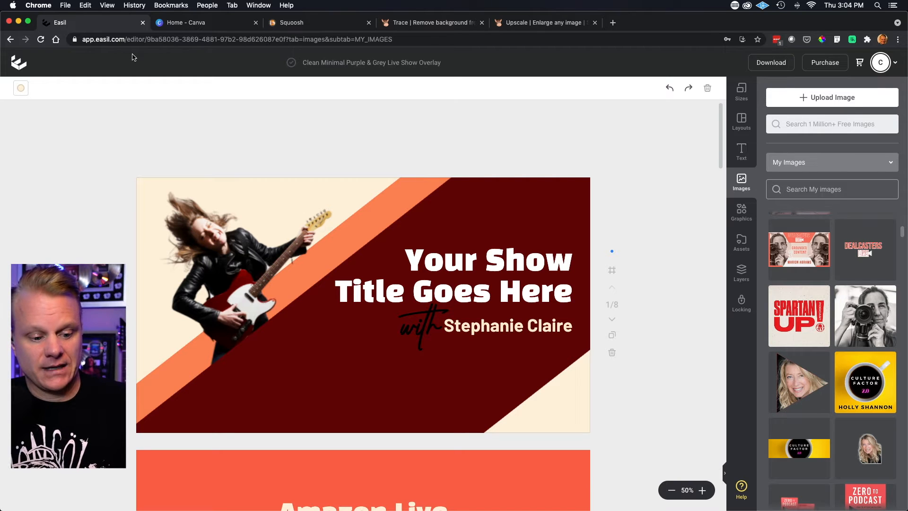
# - Switch to Canva and open the recent design "MAKE THE PERFECT VIDEO !"
pyautogui.click(203, 26)
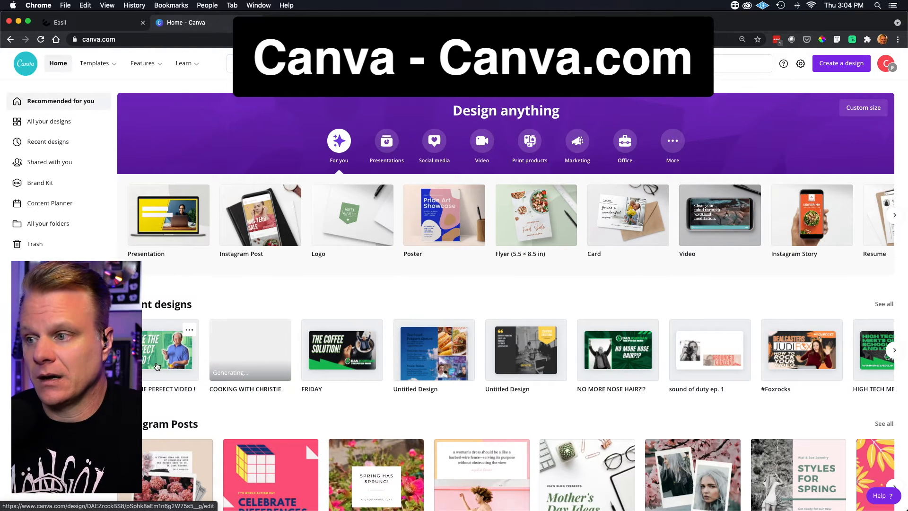
pyautogui.click(157, 363)
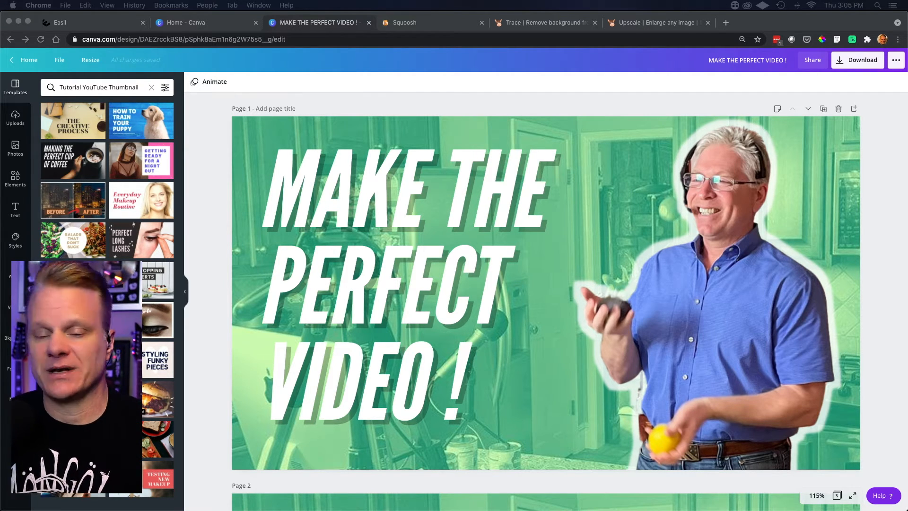
# - Examine the design's pages, comparing the finished thumbnail on page 1 with the green-tinted version on page 2
pyautogui.scroll(-6, 546, 302)
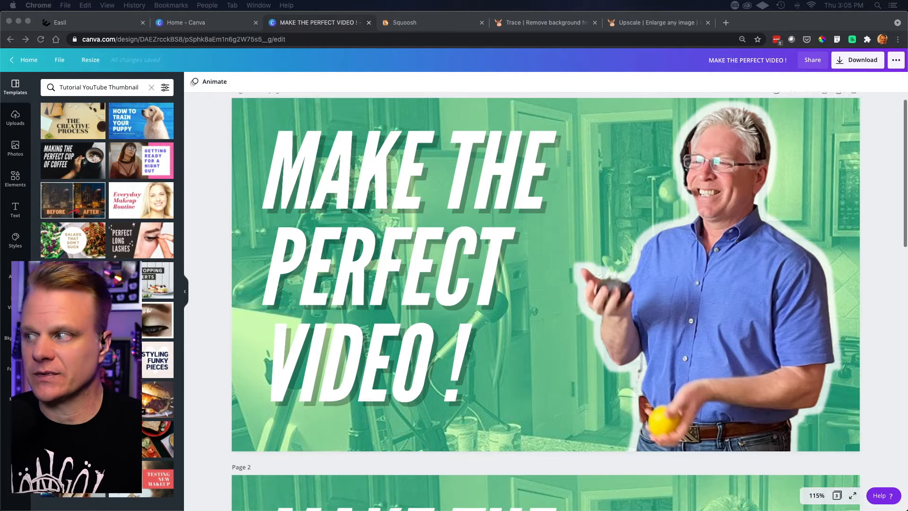
pyautogui.scroll(-8, 546, 303)
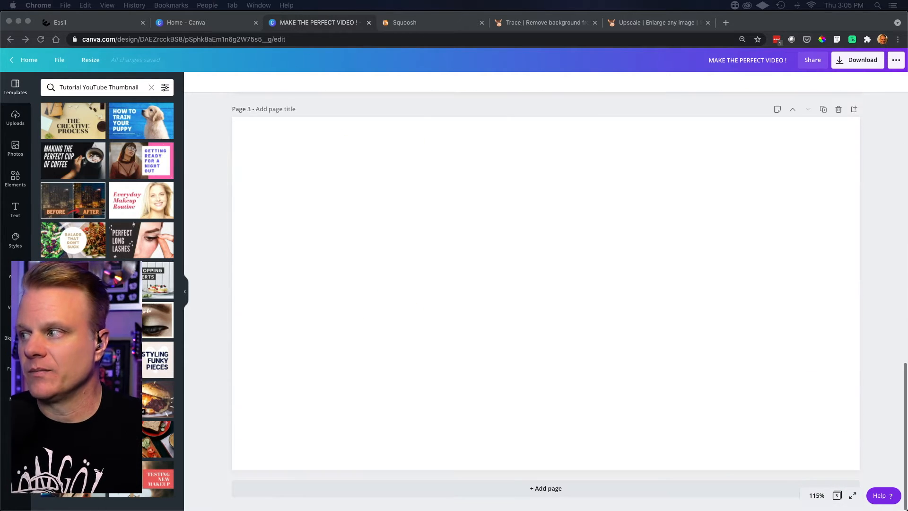
pyautogui.scroll(5, 545, 303)
pyautogui.scroll(5, 545, 303)
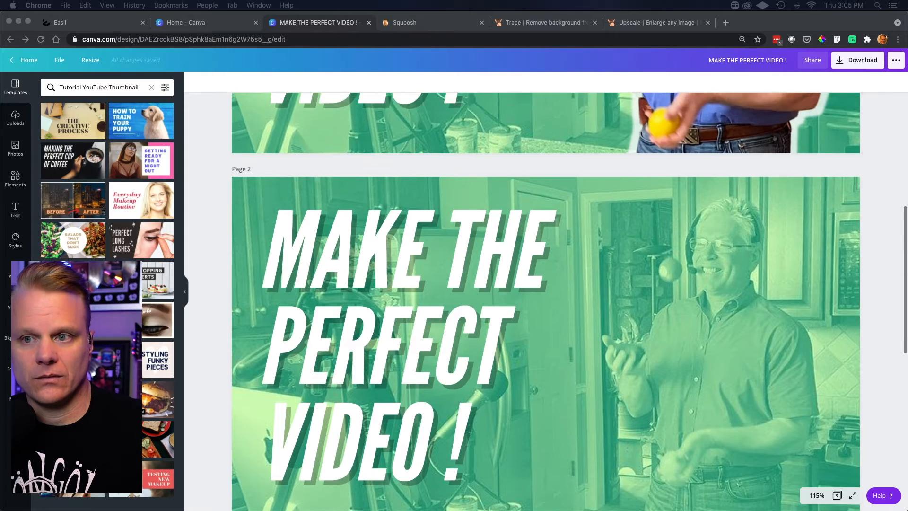
pyautogui.scroll(-1, 545, 302)
pyautogui.scroll(1, 545, 303)
pyautogui.scroll(3, 545, 303)
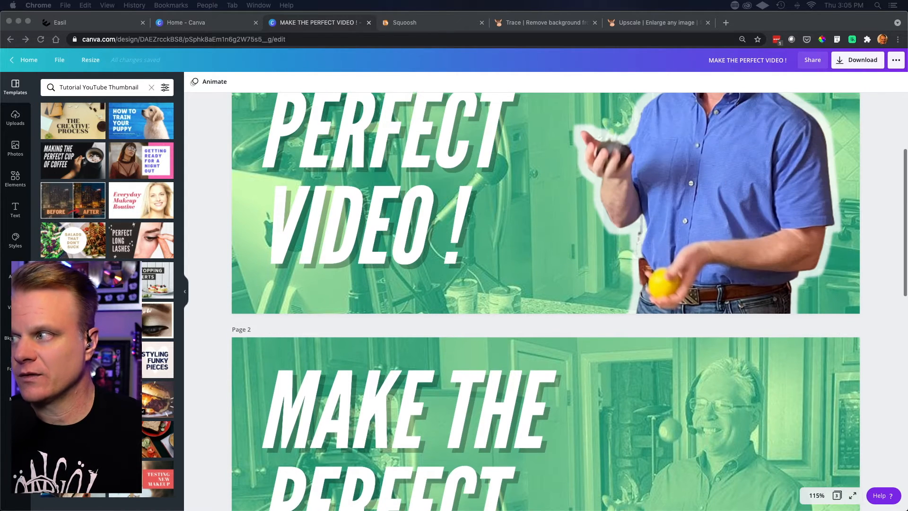
pyautogui.scroll(3, 545, 303)
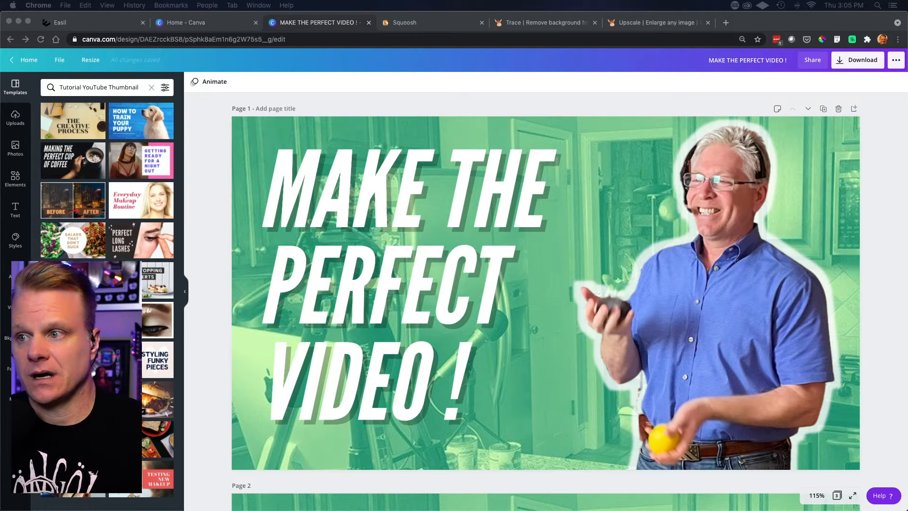
# - Apply the "Making the Perfect Cup of Coffee" template to blank page 3, clear the page, and restore the template
pyautogui.scroll(-10, 545, 302)
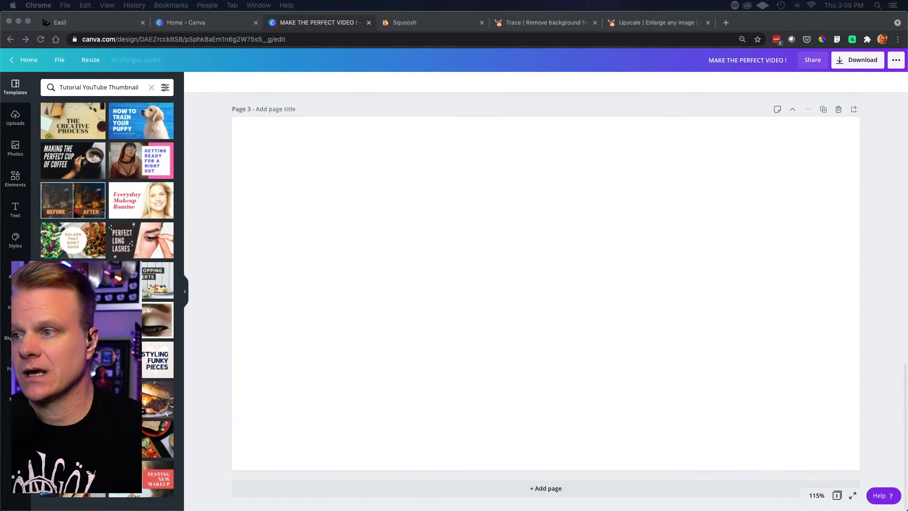
pyautogui.click(109, 185)
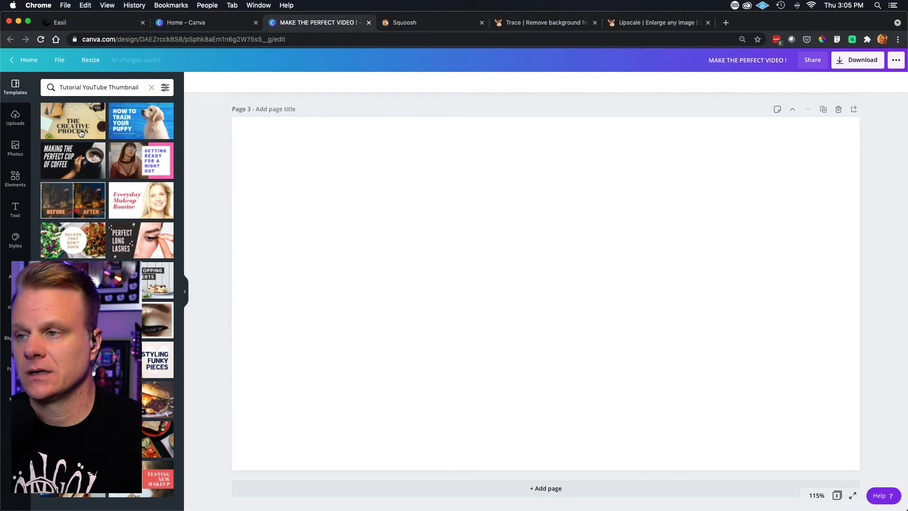
pyautogui.click(59, 159)
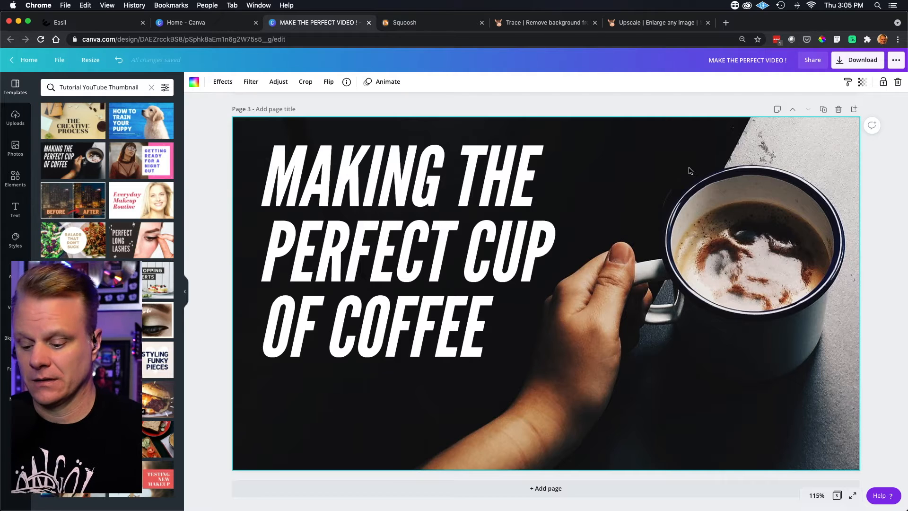
pyautogui.press('super+z')
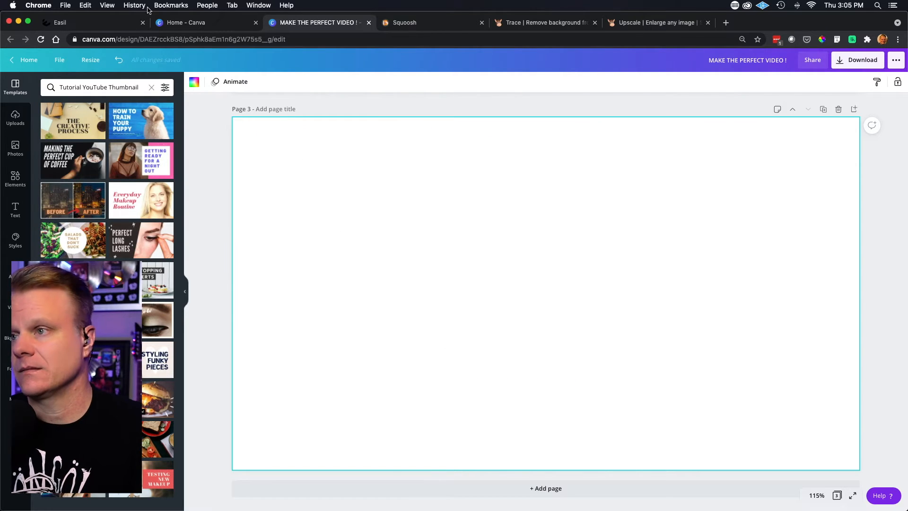
pyautogui.click(119, 63)
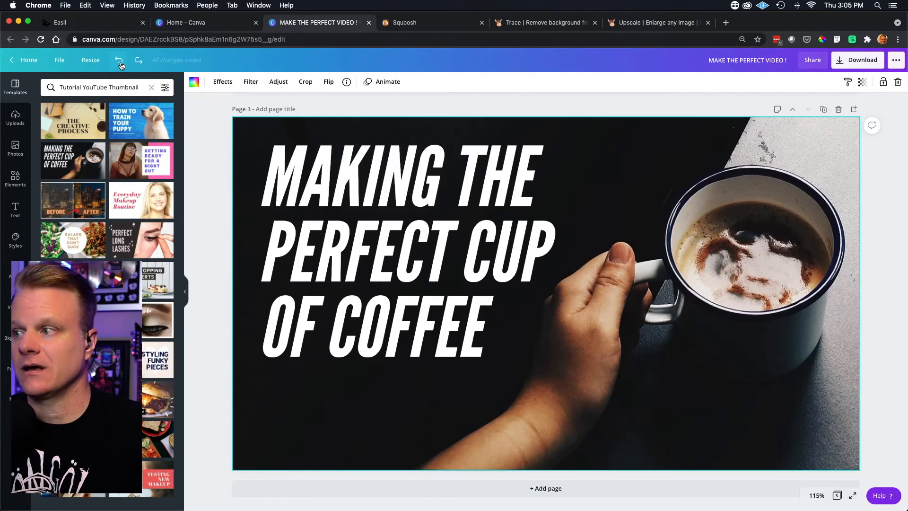
# - Replace the coffee cup background on page 3 with the uploaded photo of the man juggling in a kitchen
pyautogui.click(488, 280)
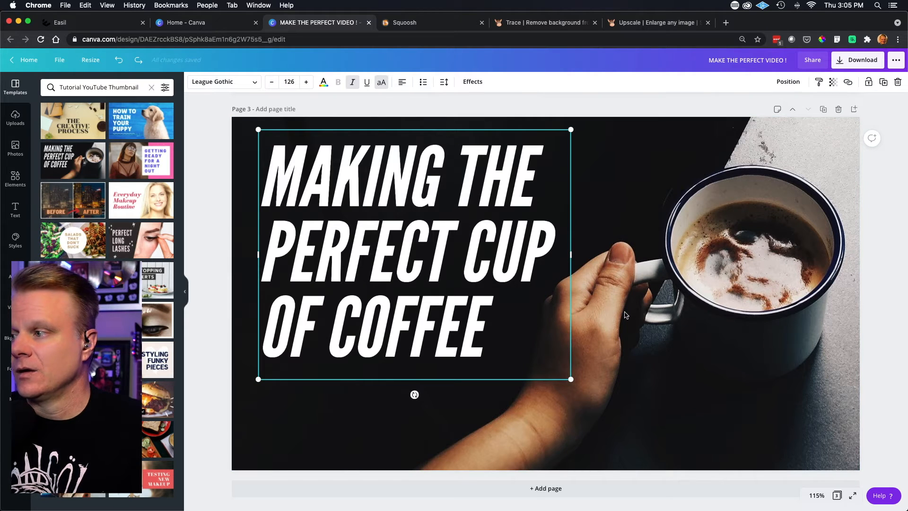
pyautogui.click(652, 231)
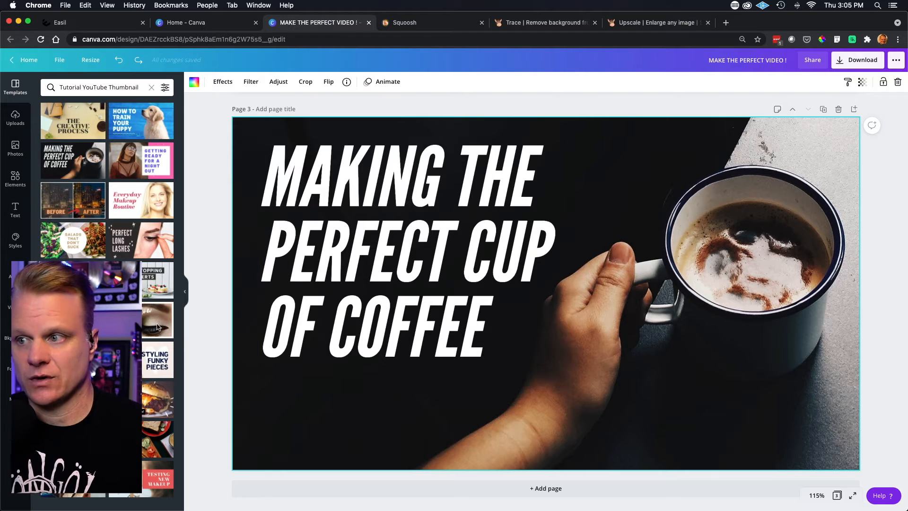
pyautogui.click(15, 119)
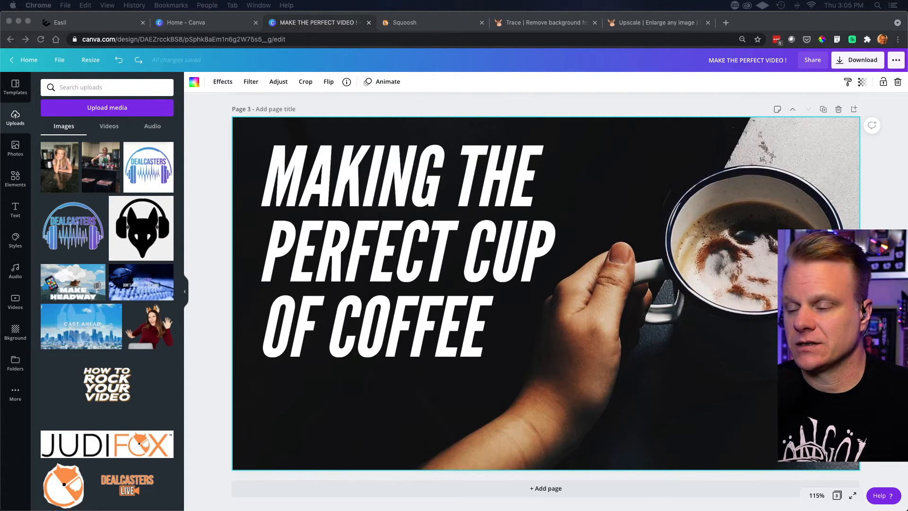
pyautogui.scroll(-10, 108, 321)
pyautogui.scroll(3, 108, 322)
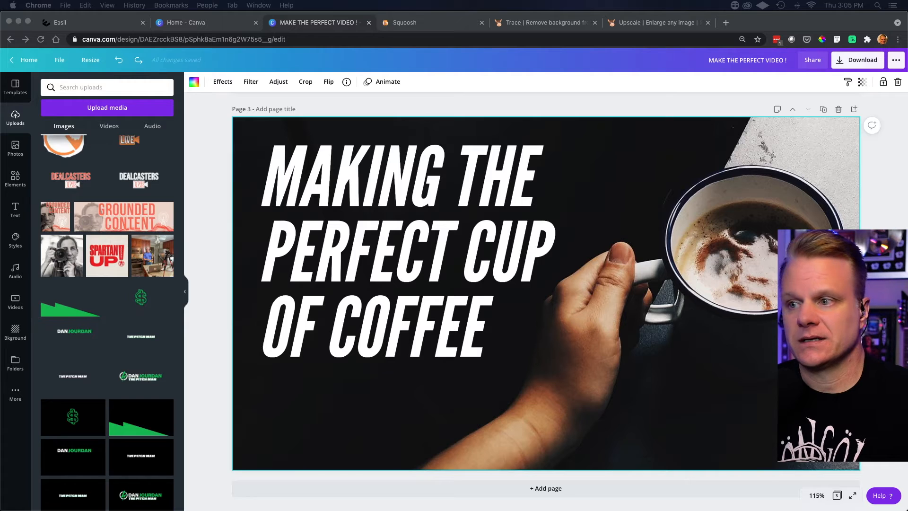
pyautogui.scroll(8, 545, 293)
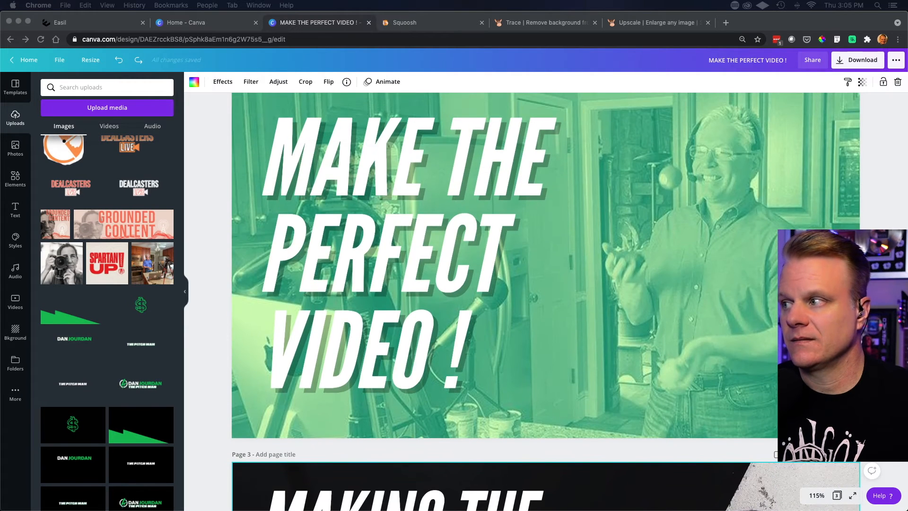
pyautogui.scroll(-6, 545, 293)
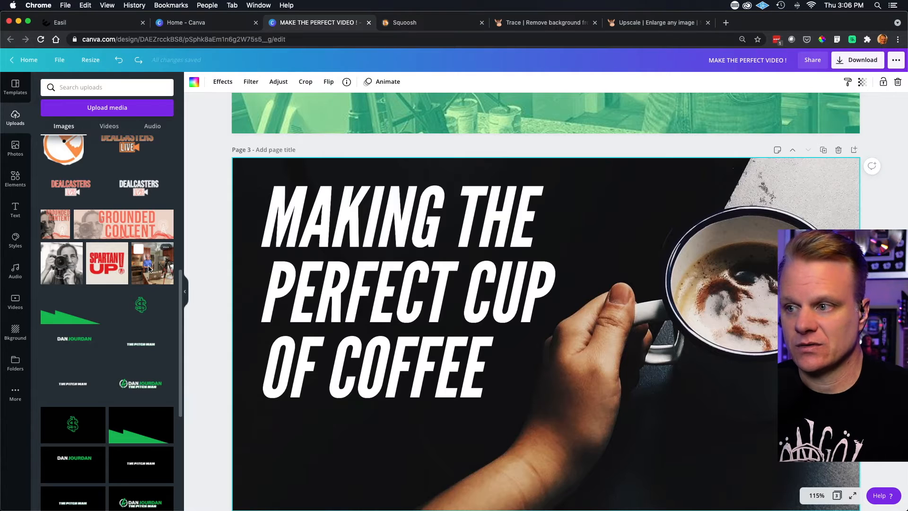
pyautogui.moveTo(151, 268); pyautogui.dragTo(243, 261)
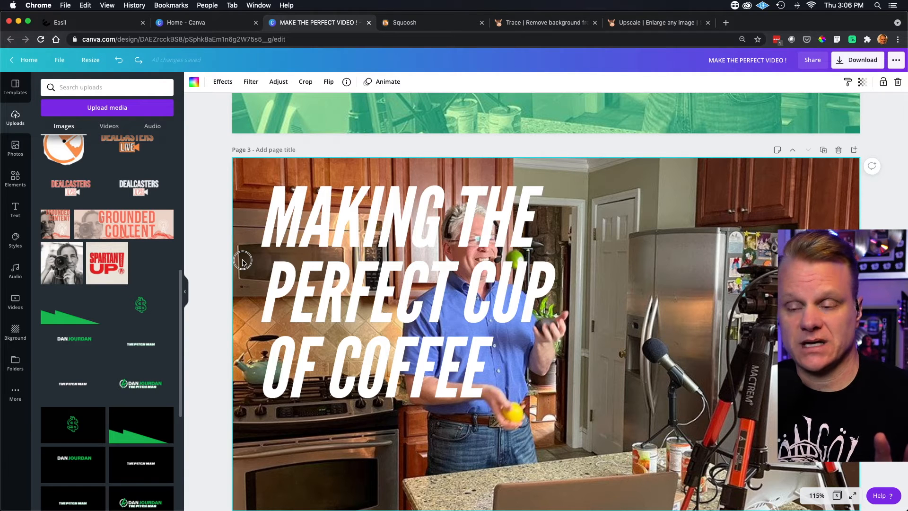
pyautogui.moveTo(243, 260); pyautogui.dragTo(242, 260)
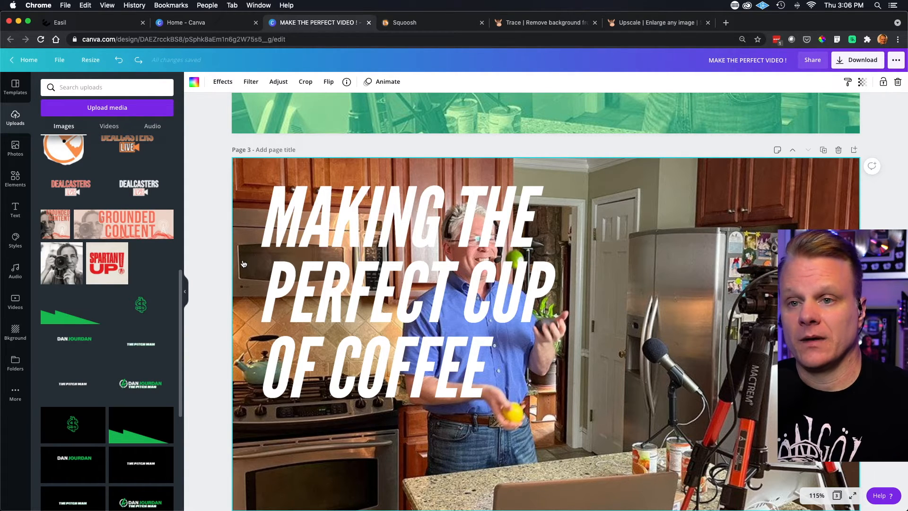
# - Flip the kitchen background photo on page 3 horizontally
pyautogui.scroll(1, 608, 355)
pyautogui.scroll(2, 607, 358)
pyautogui.scroll(-3, 607, 358)
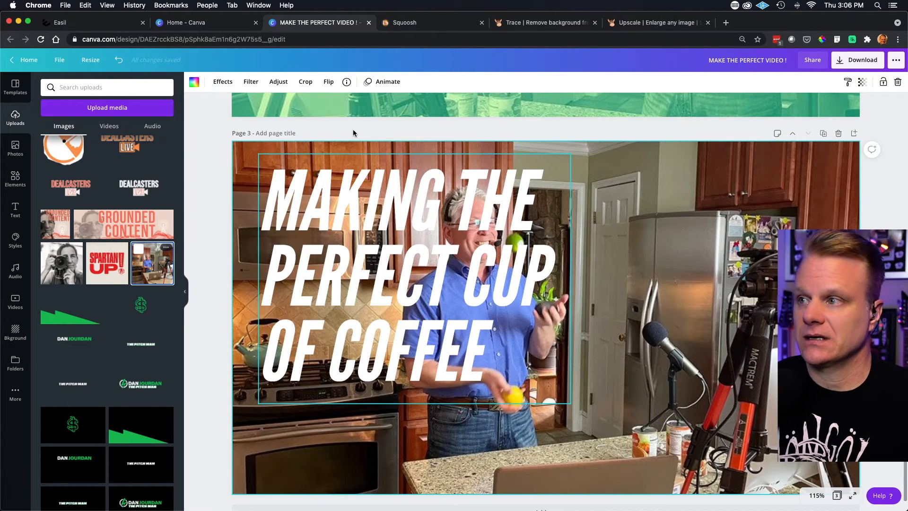
pyautogui.click(328, 83)
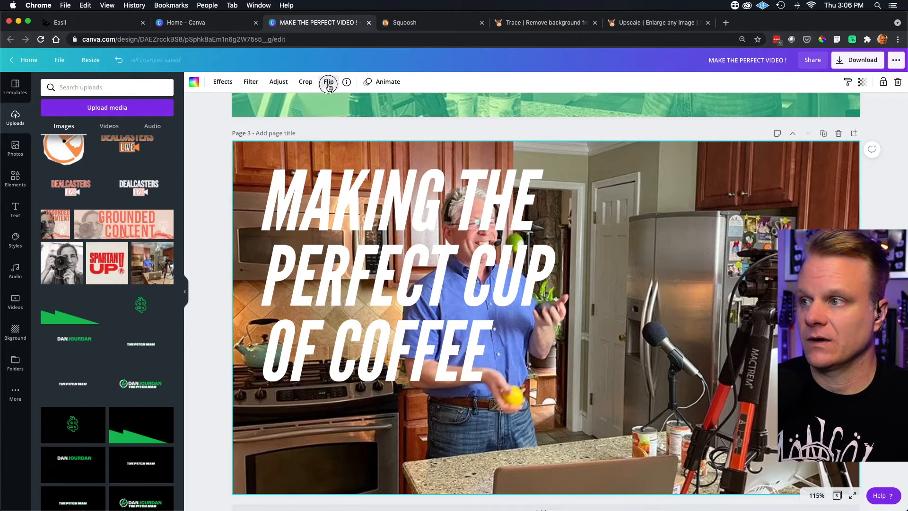
pyautogui.click(342, 105)
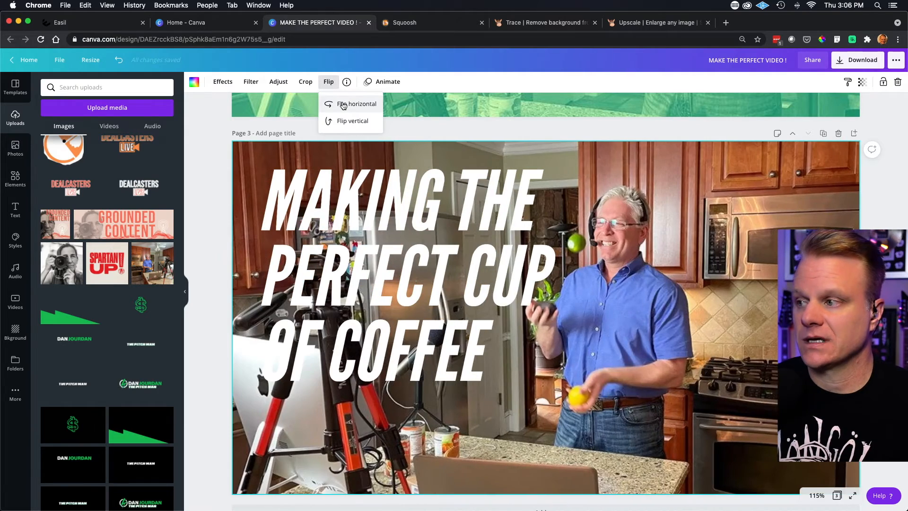
# - Enlarge the background photo within page 3's crop frame, extending it past the page edges, and apply the crop
pyautogui.scroll(5, 638, 368)
pyautogui.scroll(-5, 637, 369)
pyautogui.scroll(-1, 637, 365)
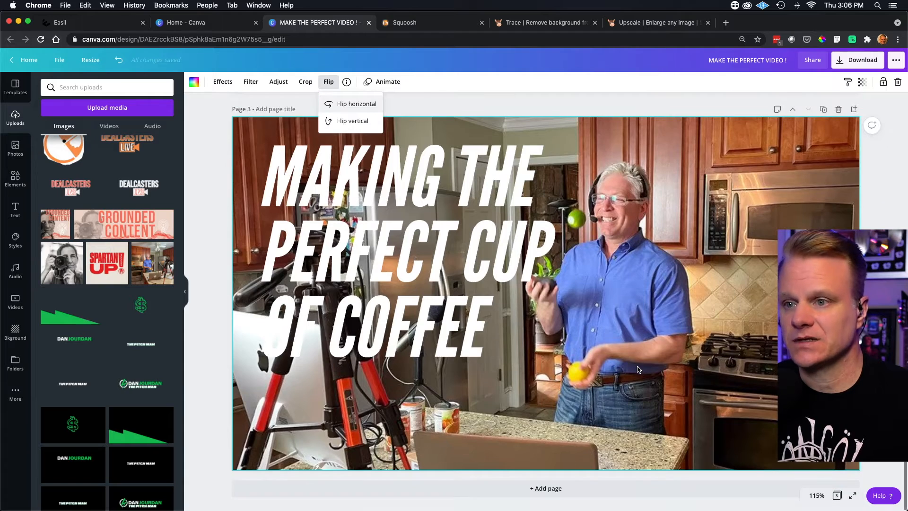
pyautogui.press('super+minus')
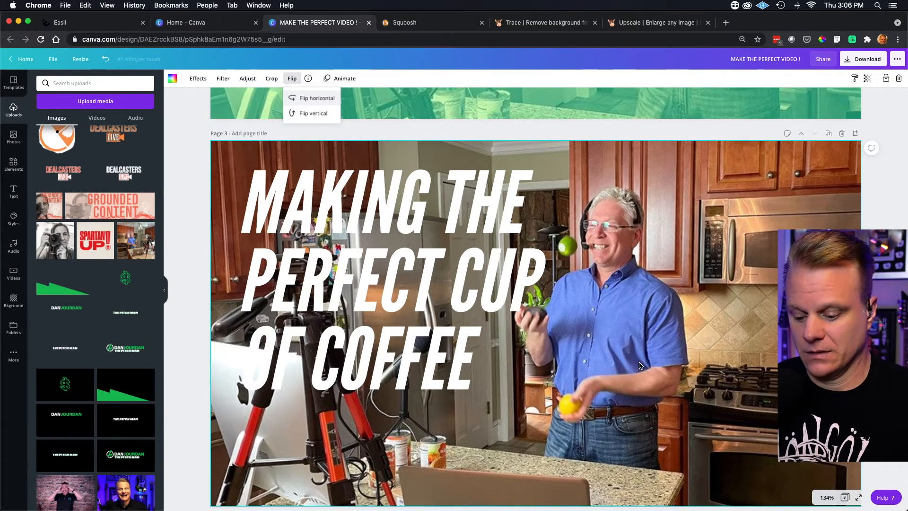
pyautogui.press('super+minus')
pyautogui.press('super+minus')
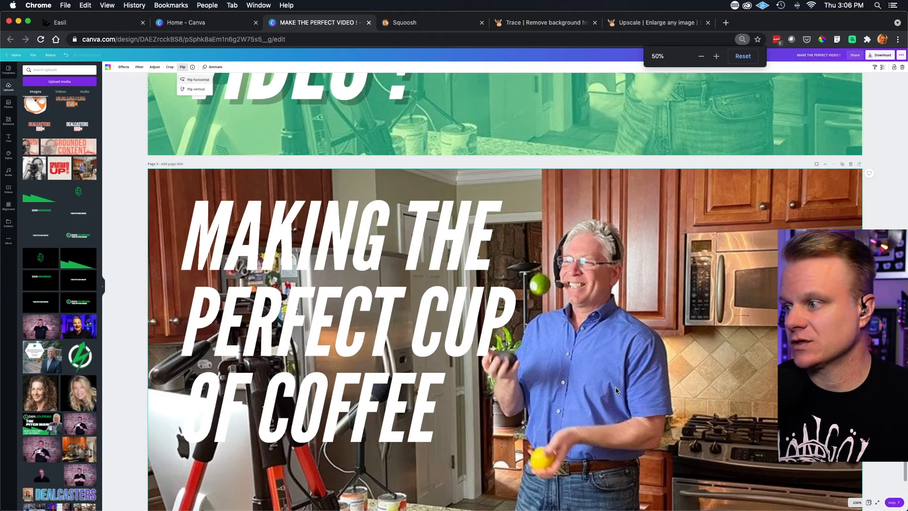
pyautogui.click(664, 408)
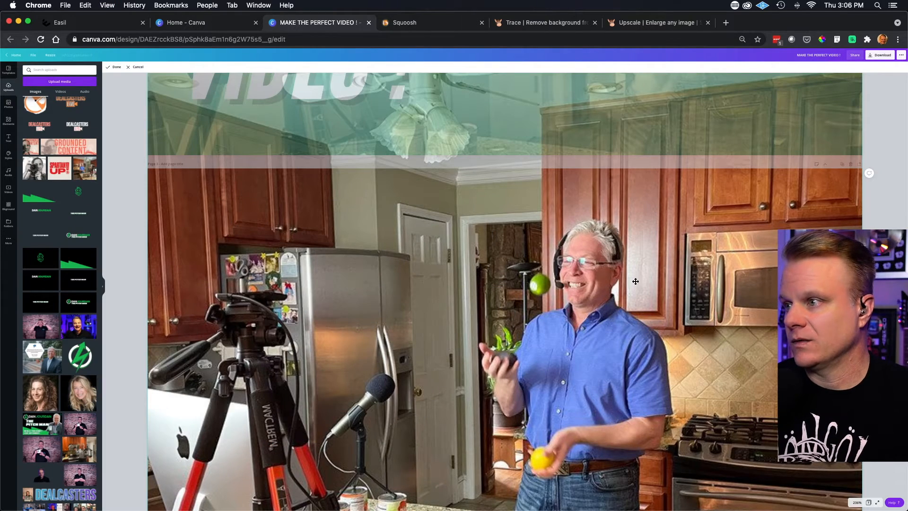
pyautogui.scroll(-10, 622, 288)
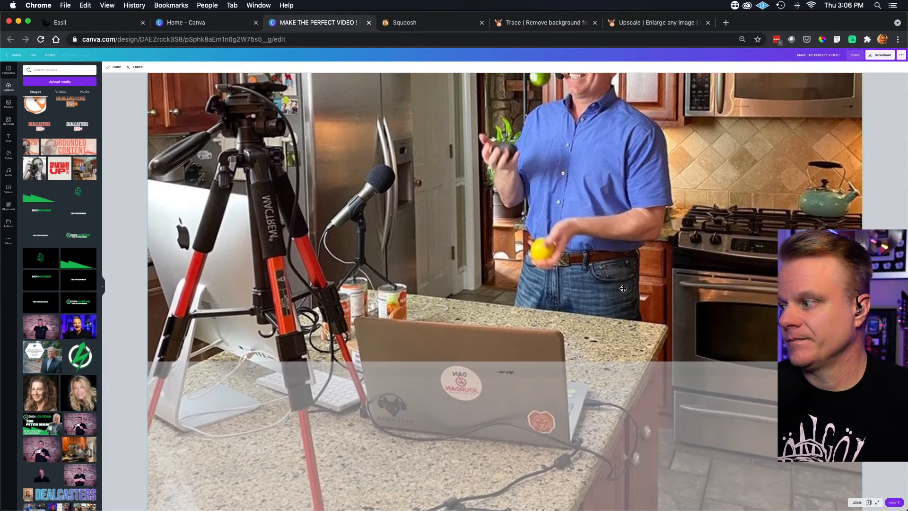
pyautogui.scroll(-1, 623, 288)
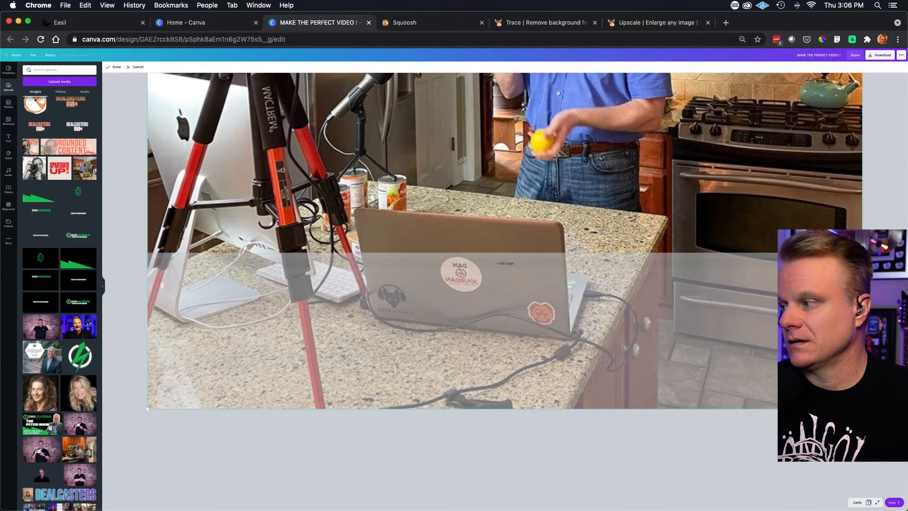
pyautogui.moveTo(862, 409); pyautogui.dragTo(903, 506)
pyautogui.scroll(10, 687, 286)
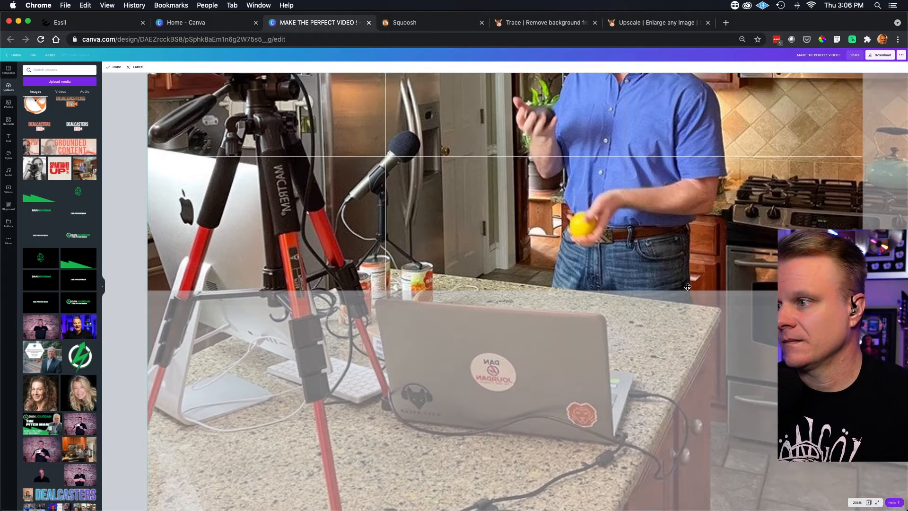
pyautogui.scroll(5, 687, 286)
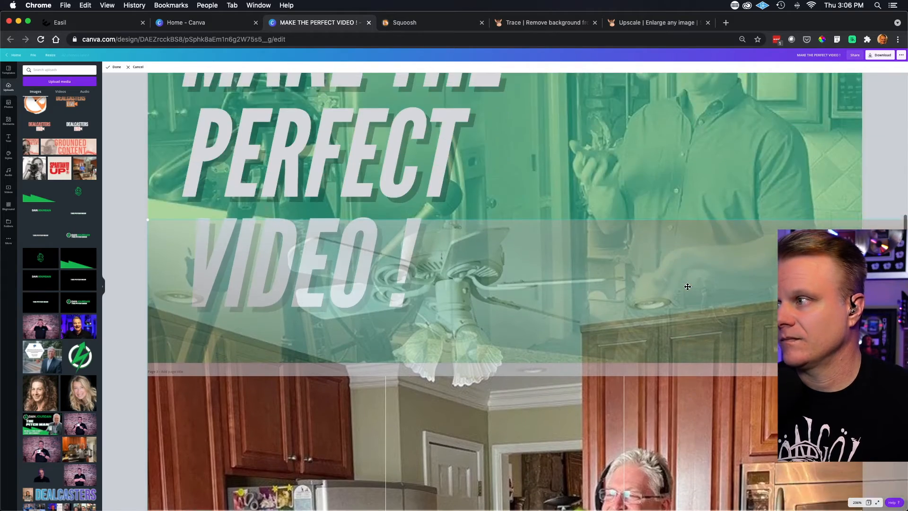
pyautogui.scroll(-10, 688, 286)
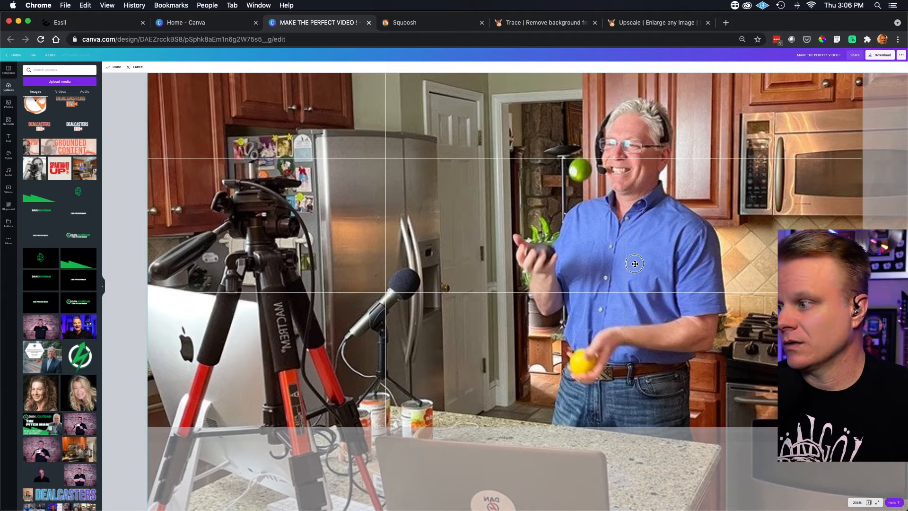
pyautogui.press('Return')
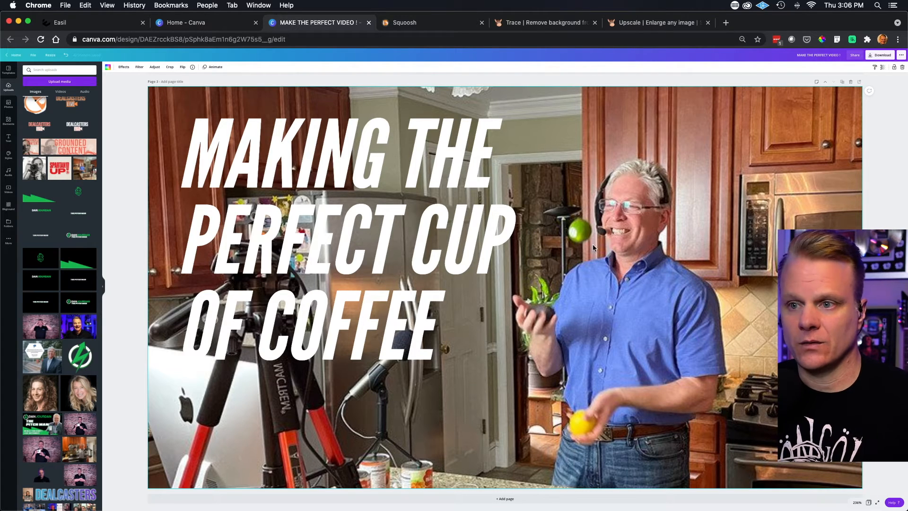
# - Compare page 3 with the green-tinted thumbnails on pages 1 and 2
pyautogui.scroll(8, 556, 254)
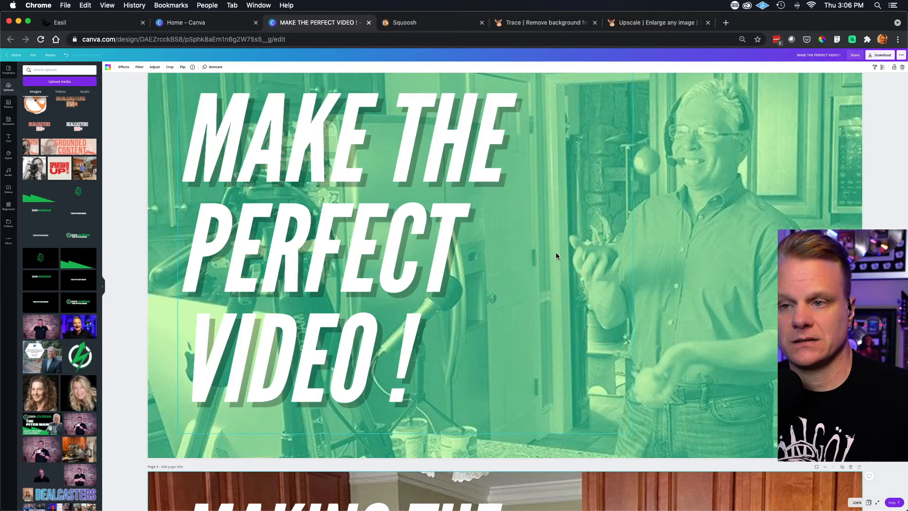
pyautogui.scroll(-8, 555, 255)
pyautogui.scroll(6, 623, 253)
pyautogui.scroll(5, 618, 254)
pyautogui.scroll(7, 472, 231)
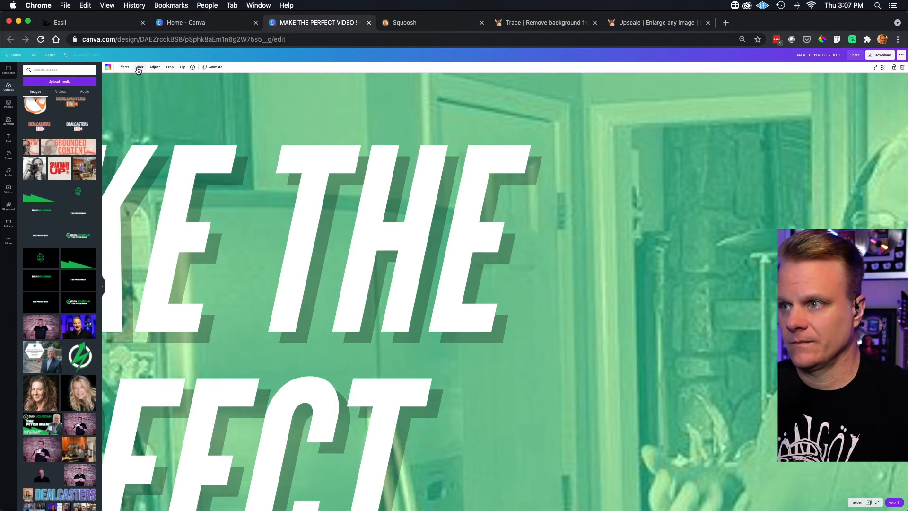
pyautogui.press('super+minus')
pyautogui.press('super+minus')
pyautogui.press('super+minus')
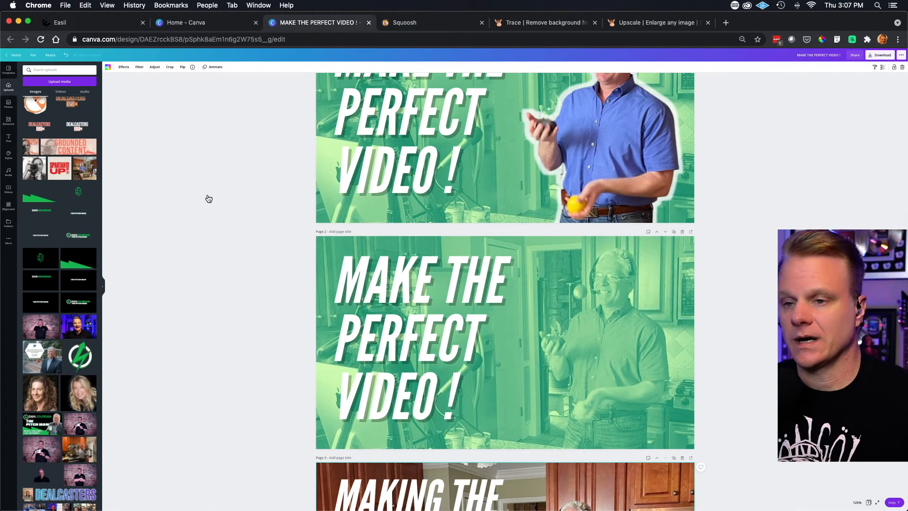
pyautogui.scroll(2, 205, 214)
pyautogui.scroll(-6, 255, 222)
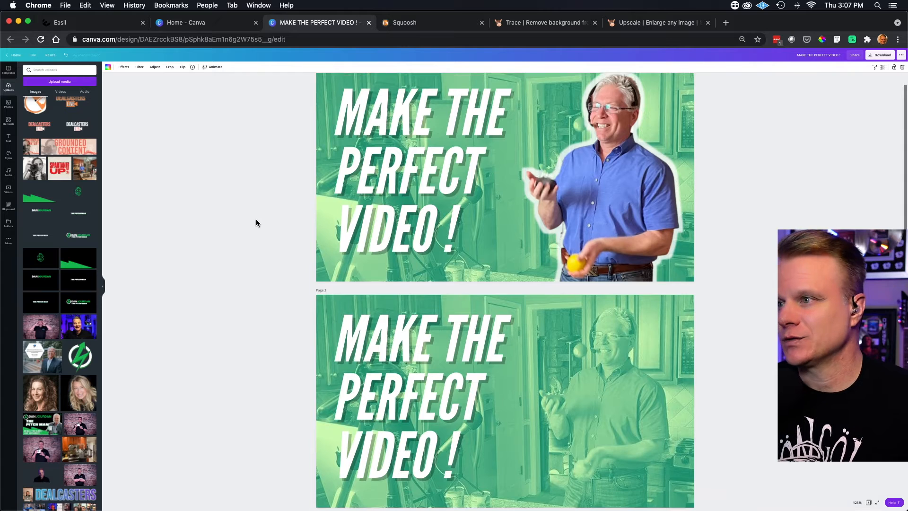
pyautogui.scroll(-1, 257, 222)
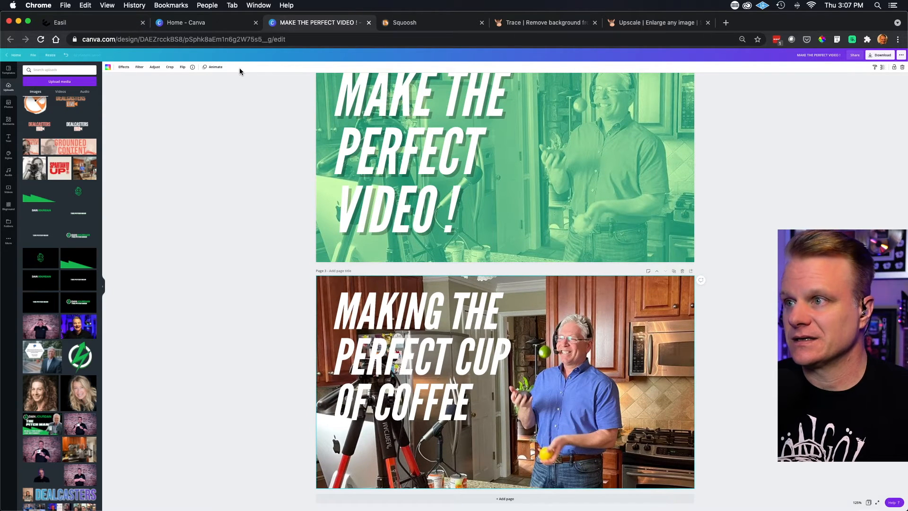
pyautogui.press('super+plus')
pyautogui.press('super+minus')
pyautogui.press('super+plus')
pyautogui.press('super+plus')
pyautogui.press('super+plus')
pyautogui.press('super+minus')
pyautogui.press('super+minus')
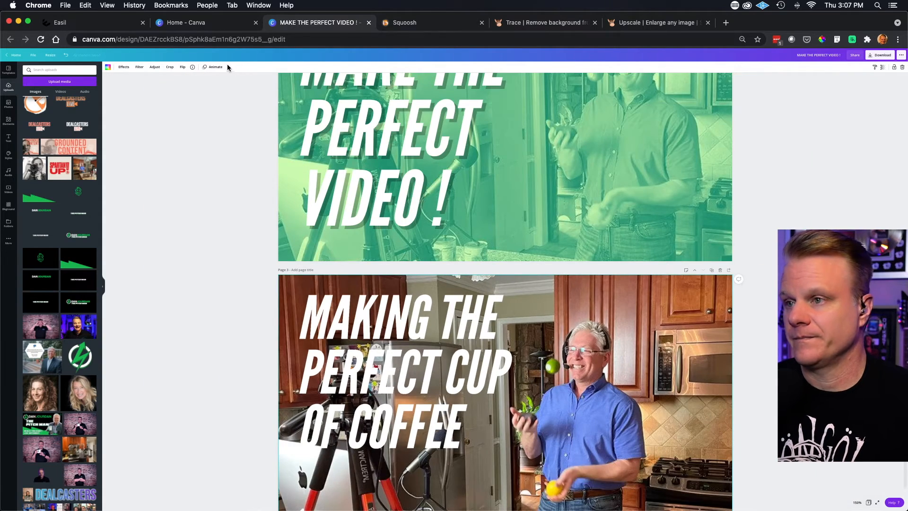
pyautogui.press('super+plus')
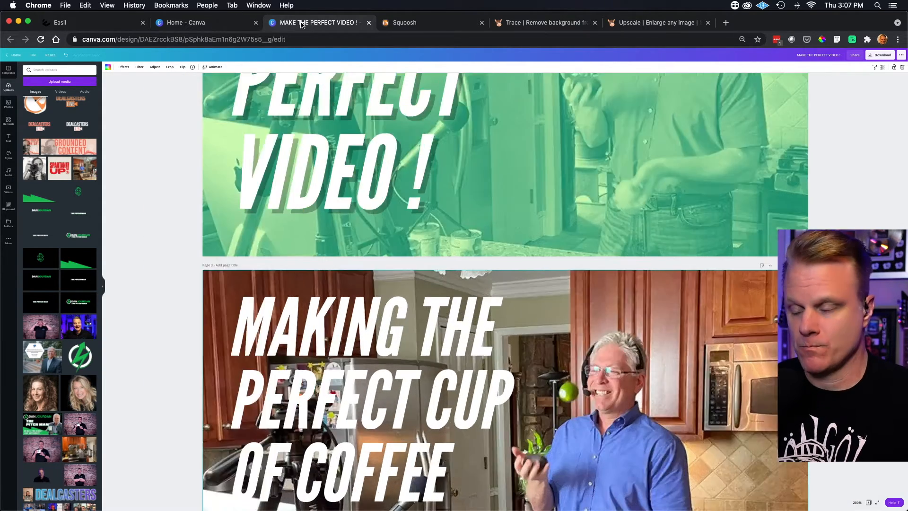
pyautogui.press('super+minus')
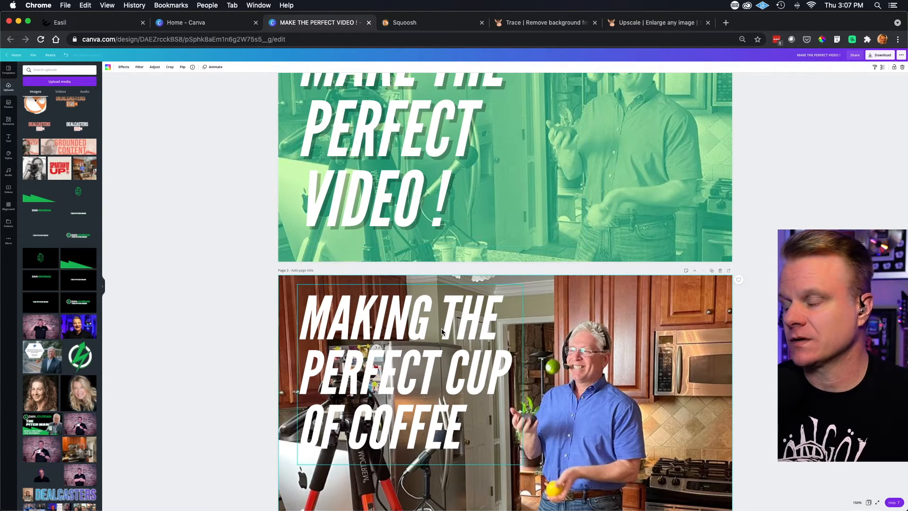
# - Open the image effects for page 3's background photo and enlarge the interface to make the effects readable
pyautogui.scroll(-2, 623, 334)
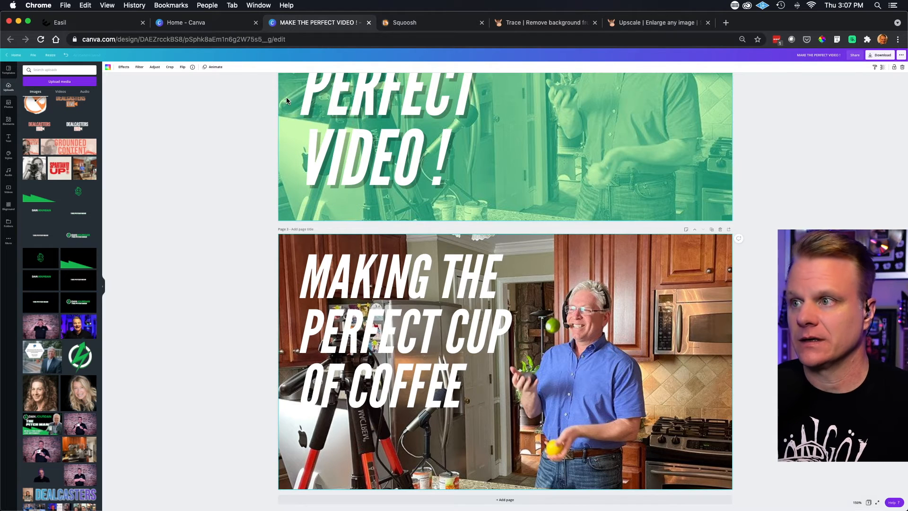
pyautogui.click(124, 68)
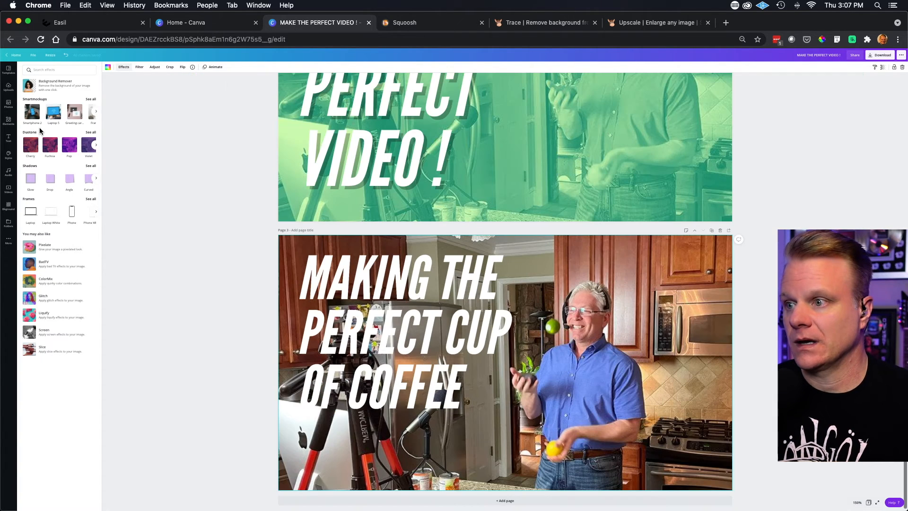
pyautogui.click(69, 70)
pyautogui.press('super+equal')
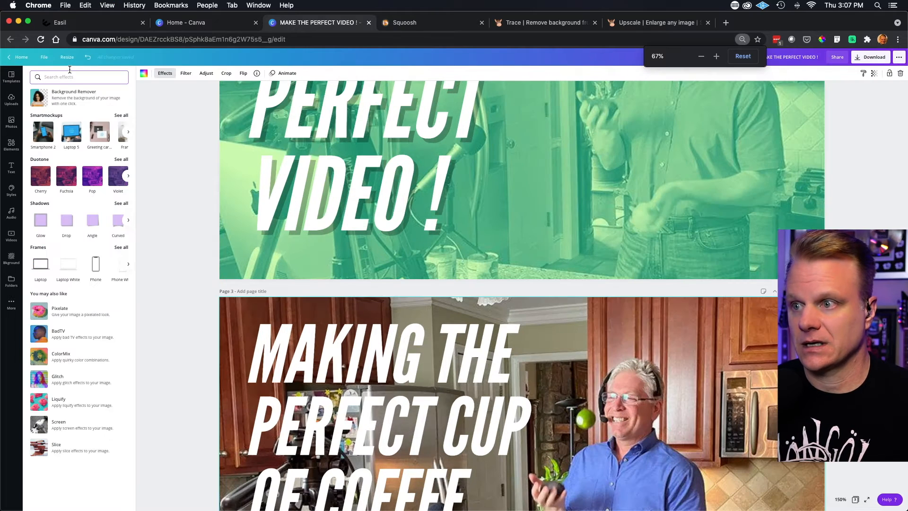
pyautogui.press('super+equal')
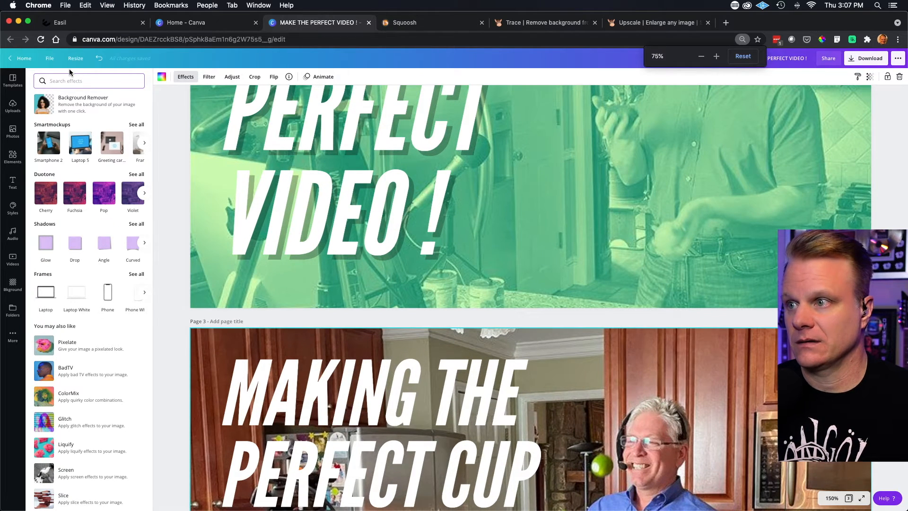
pyautogui.press('super+equal')
pyautogui.press('super+equal')
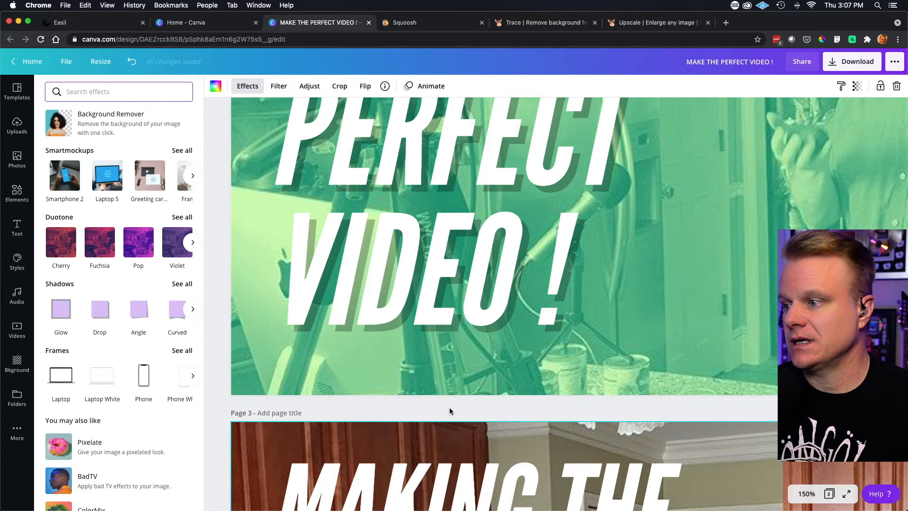
# - Choose the Myrtle duotone effect for page 3's kitchen background photo
pyautogui.click(449, 412)
pyautogui.press('super+minus')
pyautogui.press('super+minus')
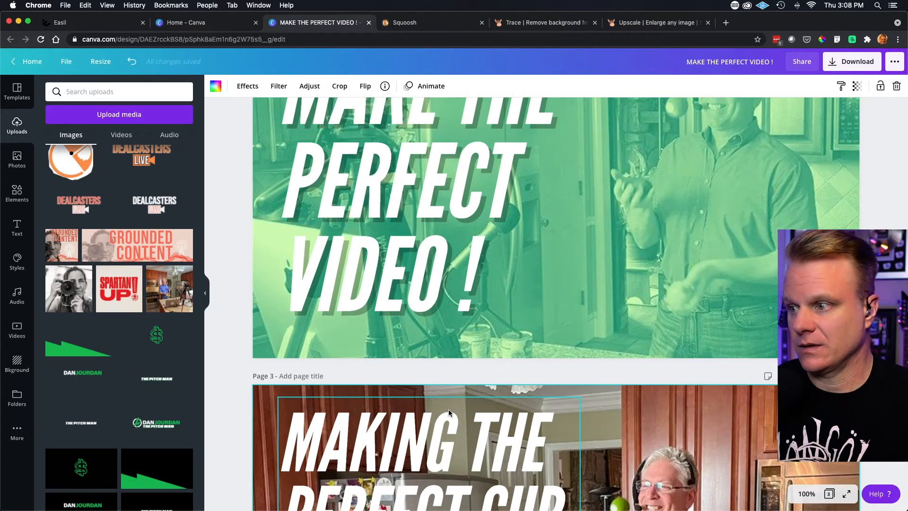
pyautogui.scroll(-3, 450, 413)
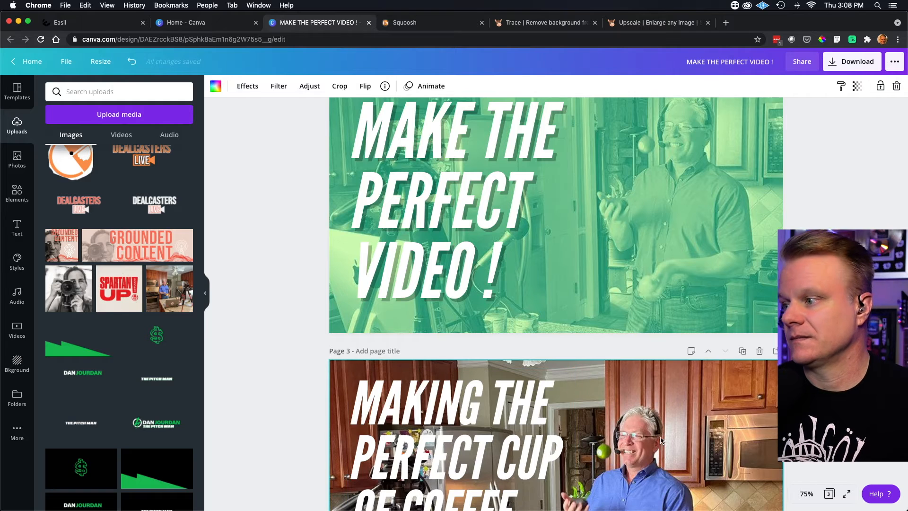
pyautogui.click(248, 87)
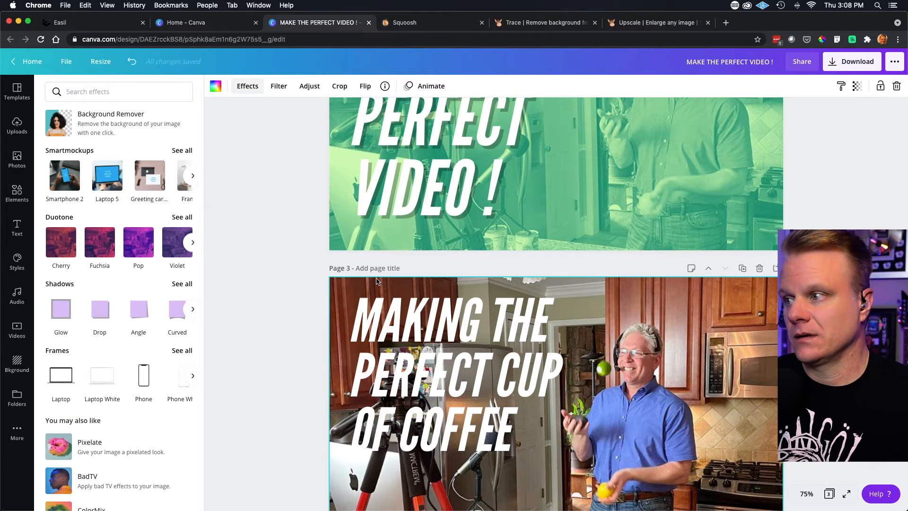
pyautogui.click(190, 243)
pyautogui.click(189, 243)
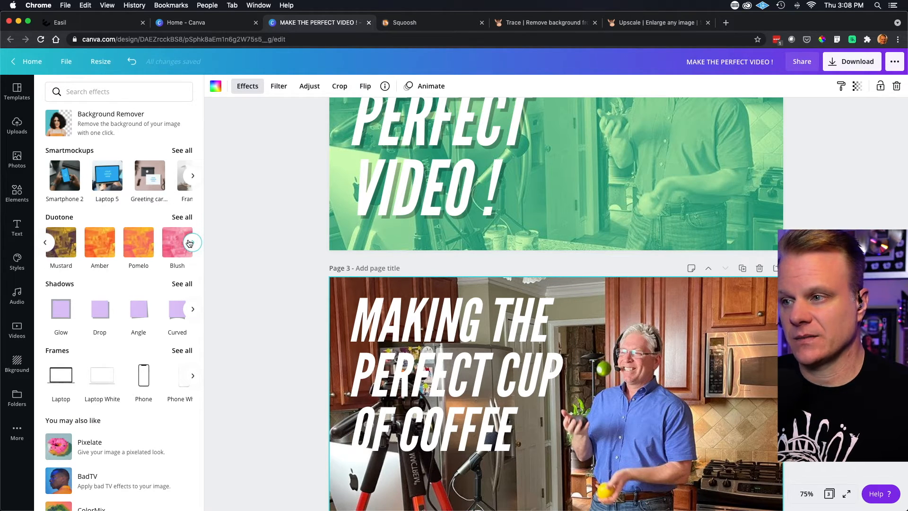
pyautogui.click(189, 242)
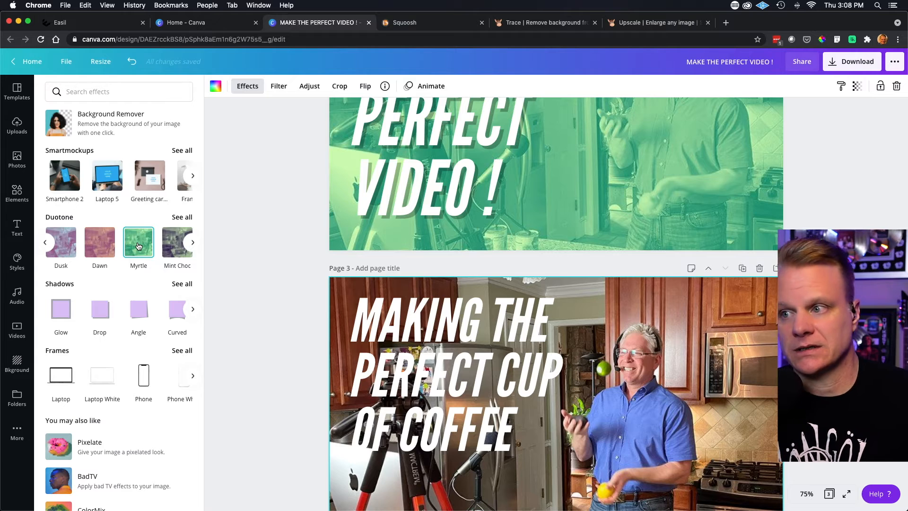
pyautogui.click(138, 246)
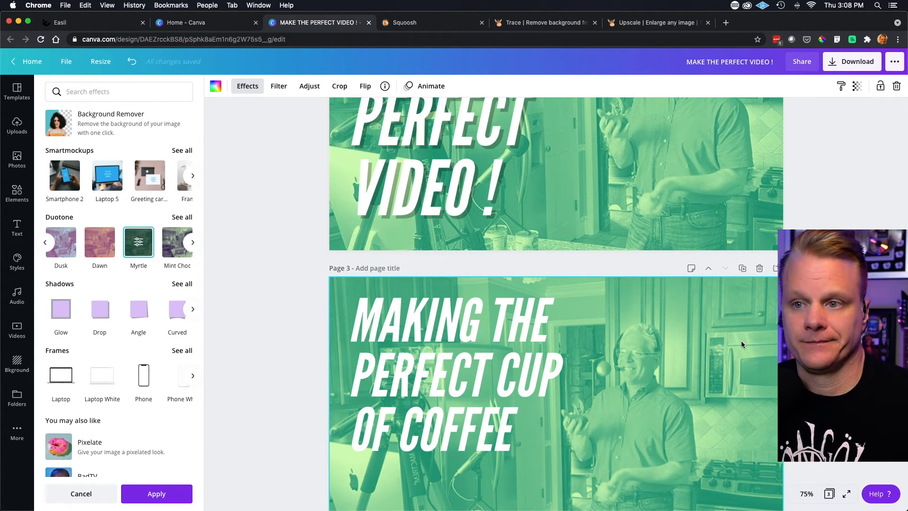
# - Enlarge the tinted background photo within page 3's crop, reposition it with the man further from the headline, and accept the crop
pyautogui.doubleClick(707, 354)
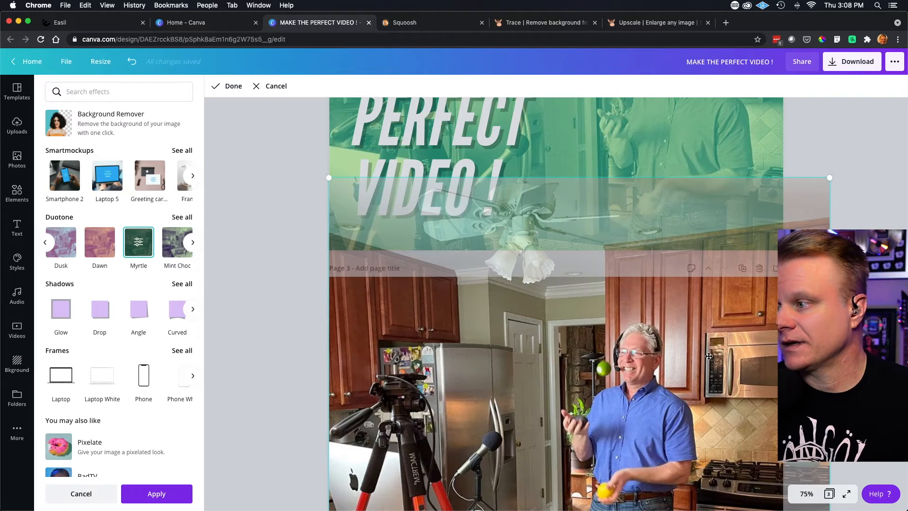
pyautogui.moveTo(830, 177); pyautogui.dragTo(903, 155)
pyautogui.moveTo(647, 366); pyautogui.dragTo(646, 380)
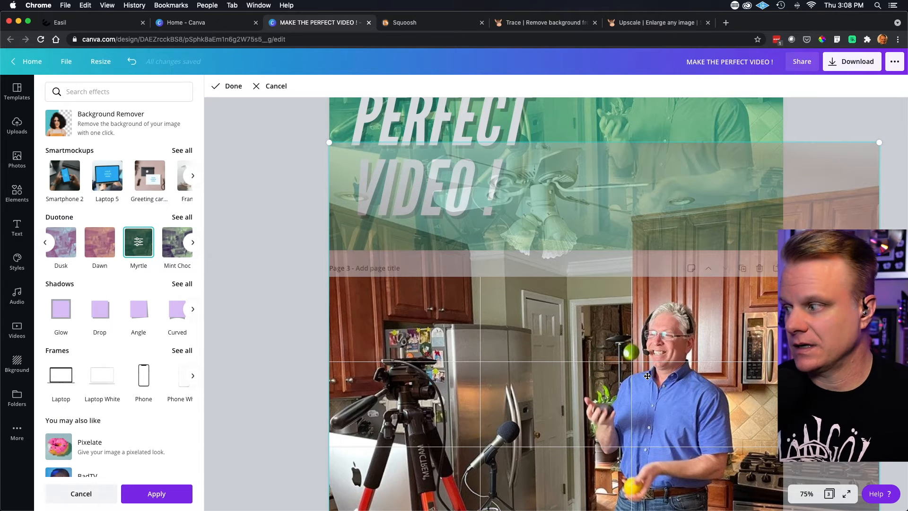
pyautogui.press('Return')
pyautogui.scroll(-3, 590, 402)
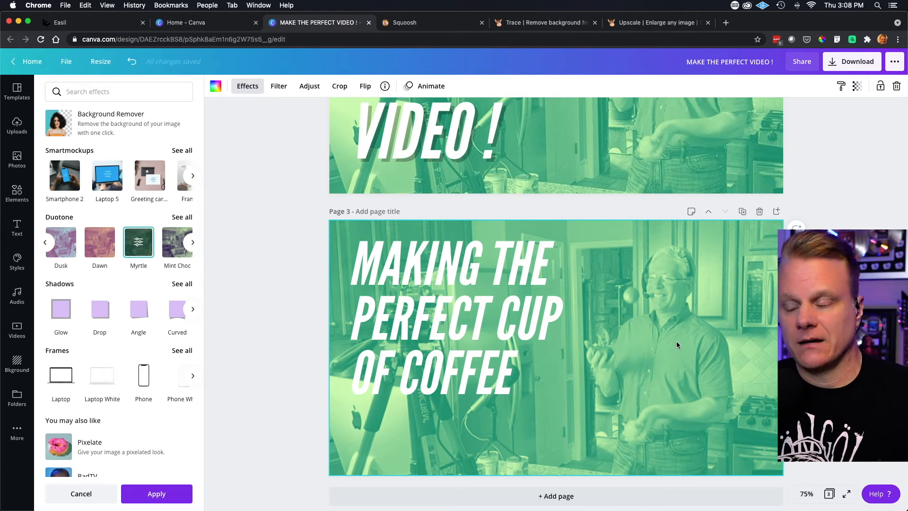
# - Place the uploaded photo of the woman leaning on a kitchen counter on the blank page 4
pyautogui.scroll(10, 637, 323)
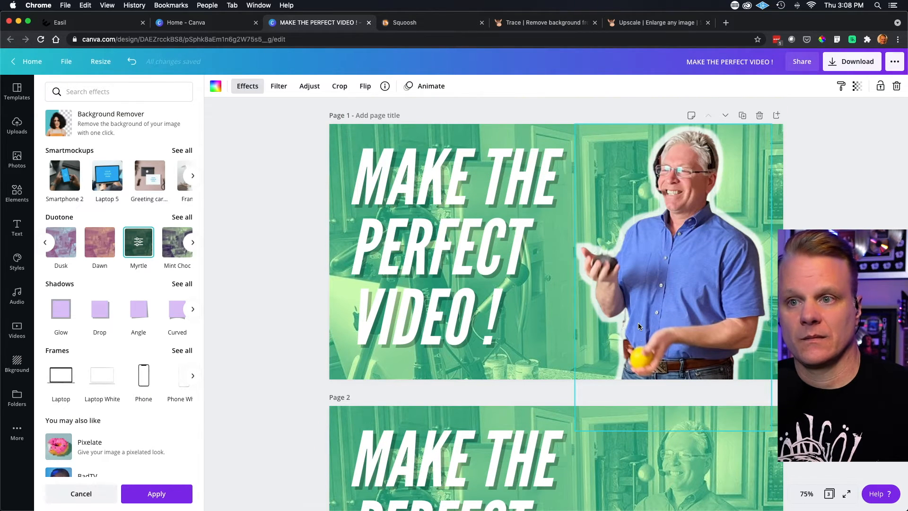
pyautogui.scroll(-2, 638, 325)
pyautogui.scroll(-7, 638, 326)
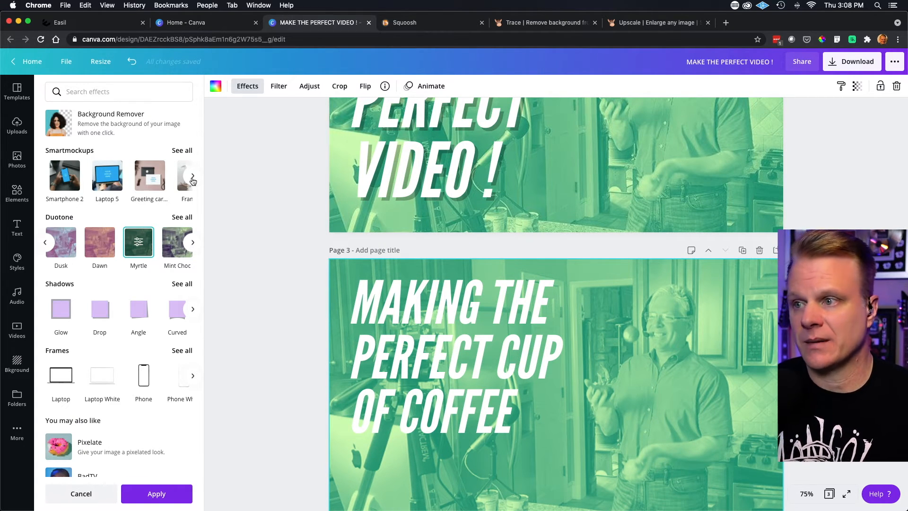
pyautogui.click(17, 158)
pyautogui.click(17, 126)
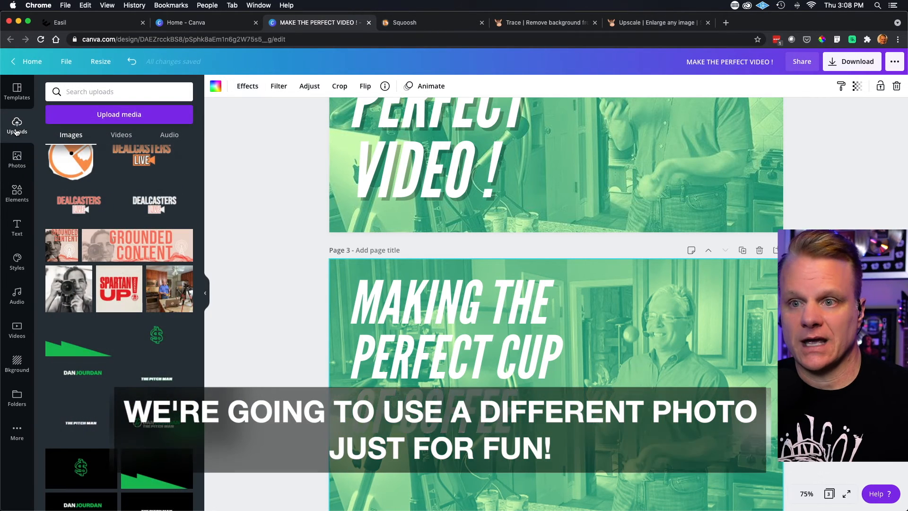
pyautogui.scroll(-3, 116, 301)
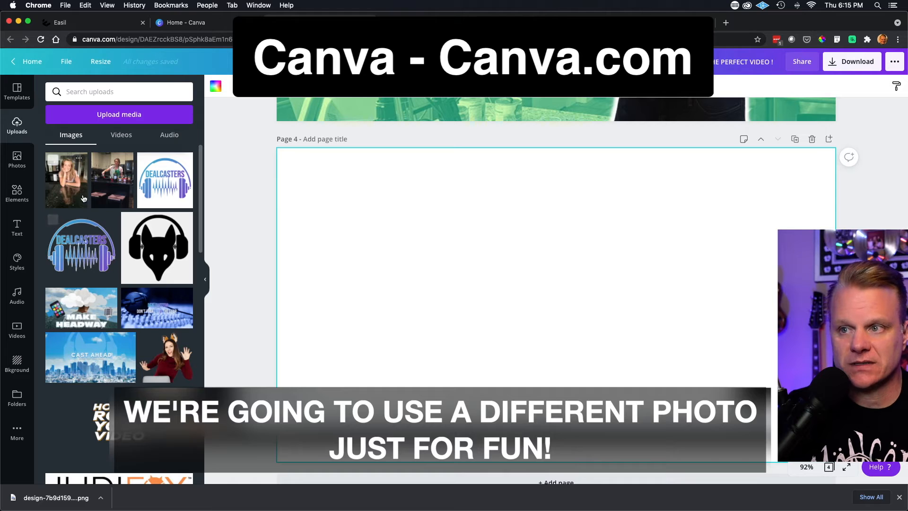
pyautogui.moveTo(62, 185); pyautogui.dragTo(472, 216)
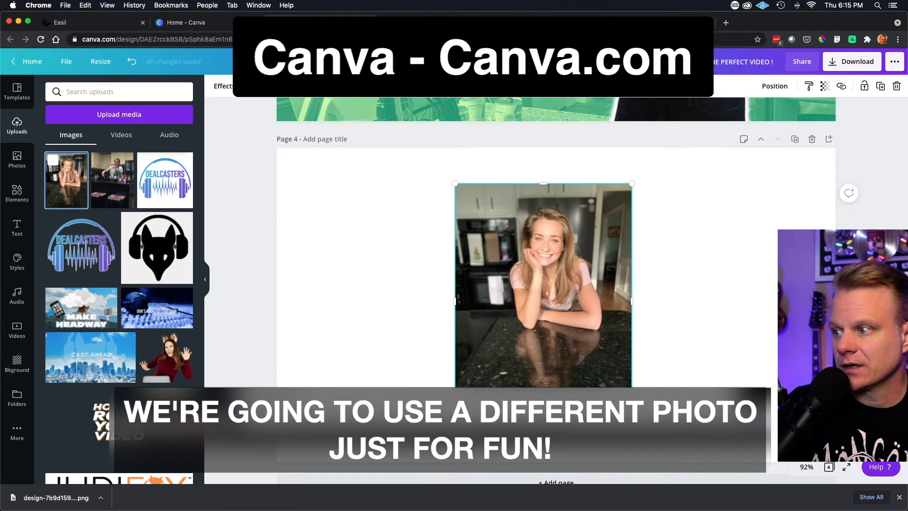
# - Enlarge the woman's photo to nearly the full height of page 4 and position it near the page's middle
pyautogui.moveTo(457, 185); pyautogui.dragTo(419, 180)
pyautogui.moveTo(557, 317)
pyautogui.mouseDown()
pyautogui.moveTo(549, 319)
pyautogui.moveTo(563, 323)
pyautogui.mouseUp()
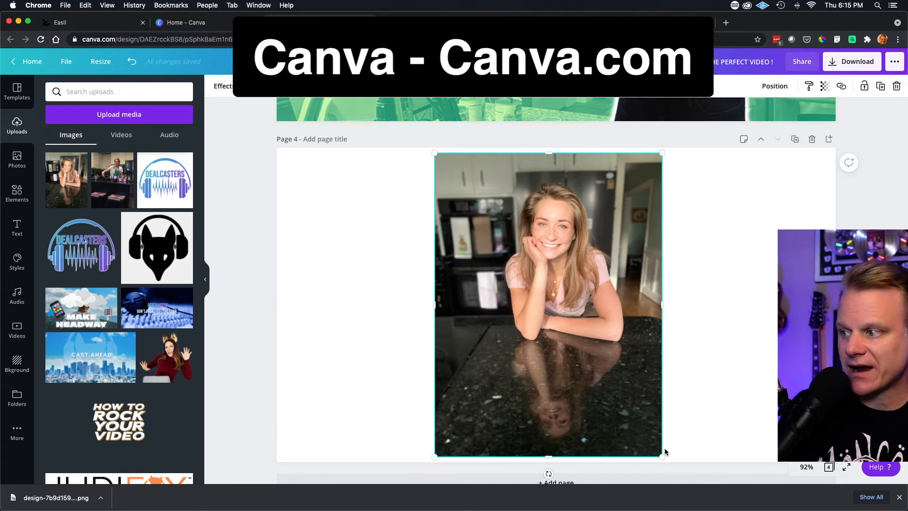
pyautogui.moveTo(659, 455); pyautogui.dragTo(650, 446)
pyautogui.moveTo(593, 302); pyautogui.dragTo(589, 305)
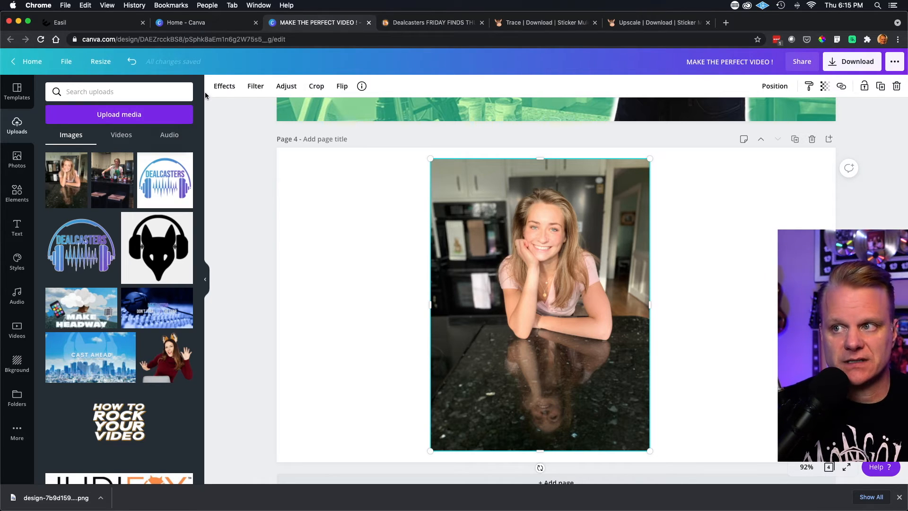
# - Remove the kitchen background from the woman's photo on page 4 with Background Remover
pyautogui.click(225, 87)
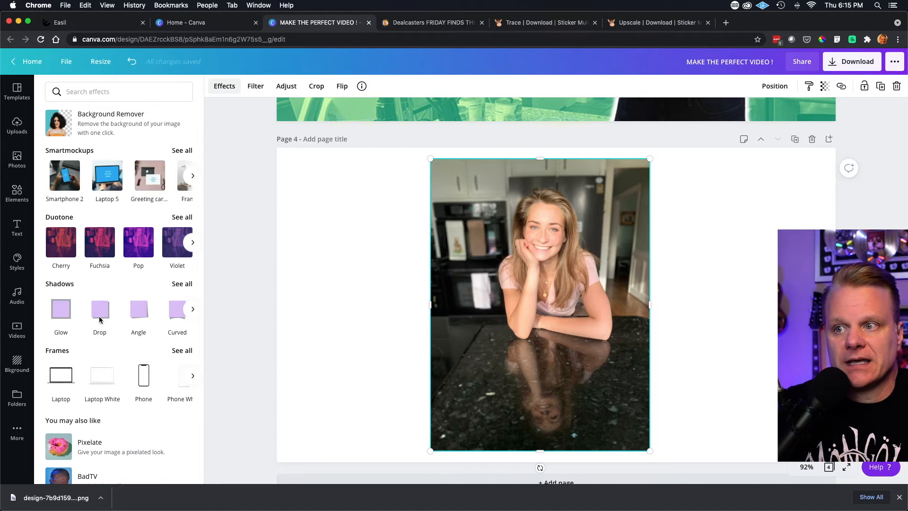
pyautogui.click(56, 133)
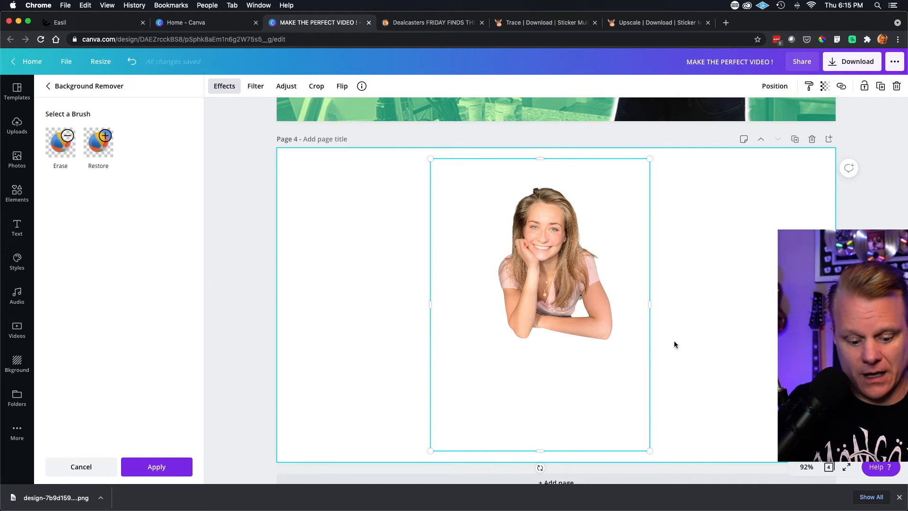
pyautogui.click(714, 332)
# - Enlarge the woman's cutout beyond the page bounds and center her on page 4
pyautogui.press('super+minus')
pyautogui.press('super+minus')
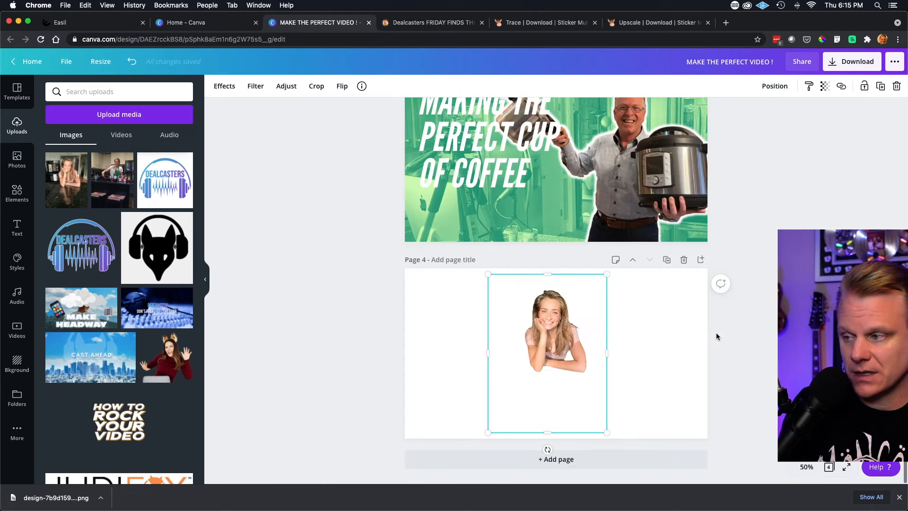
pyautogui.moveTo(525, 437); pyautogui.dragTo(475, 463)
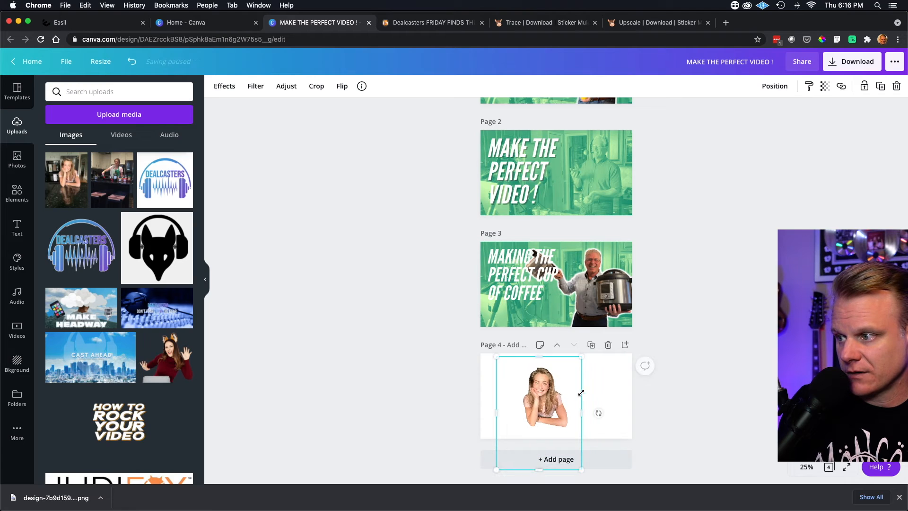
pyautogui.moveTo(583, 357); pyautogui.dragTo(594, 353)
pyautogui.moveTo(548, 391); pyautogui.dragTo(557, 394)
pyautogui.click(614, 395)
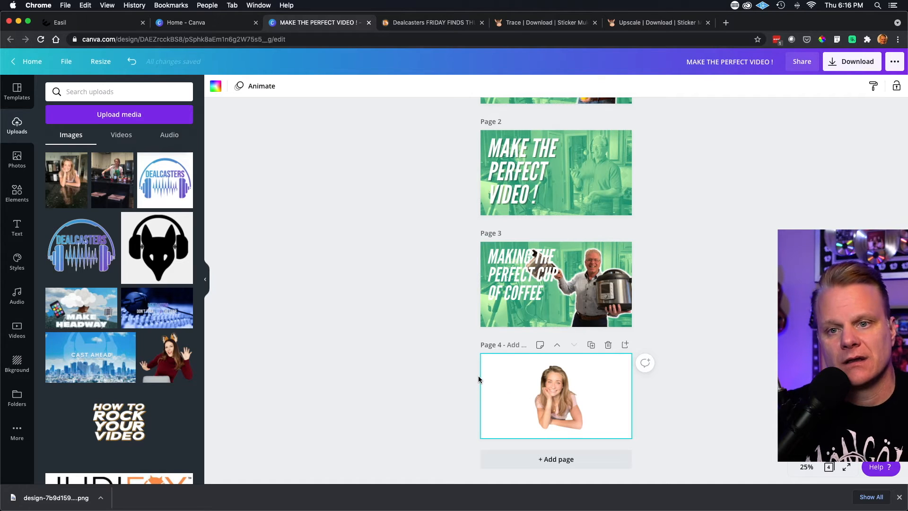
# - Move the woman's cutout from page 4 onto page 2 beside the headline and enlarge it over the tinted man
pyautogui.scroll(1, 529, 293)
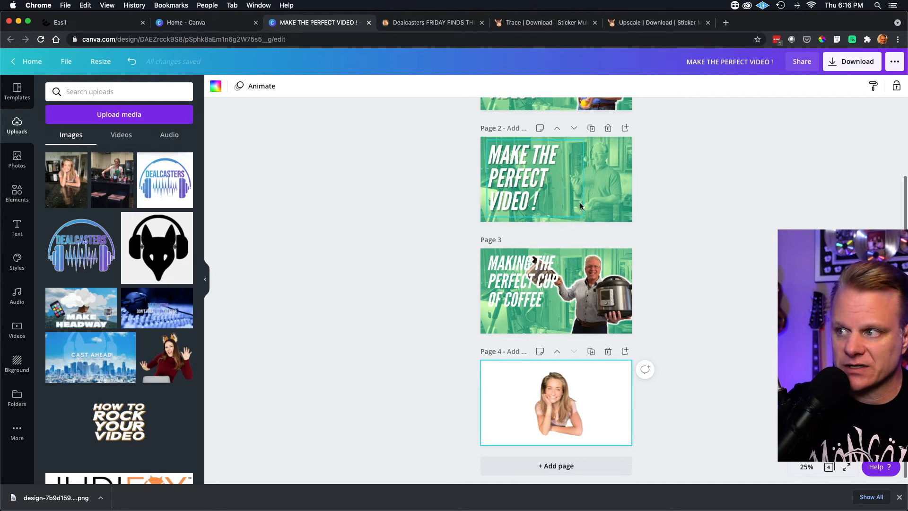
pyautogui.moveTo(561, 405); pyautogui.dragTo(602, 188)
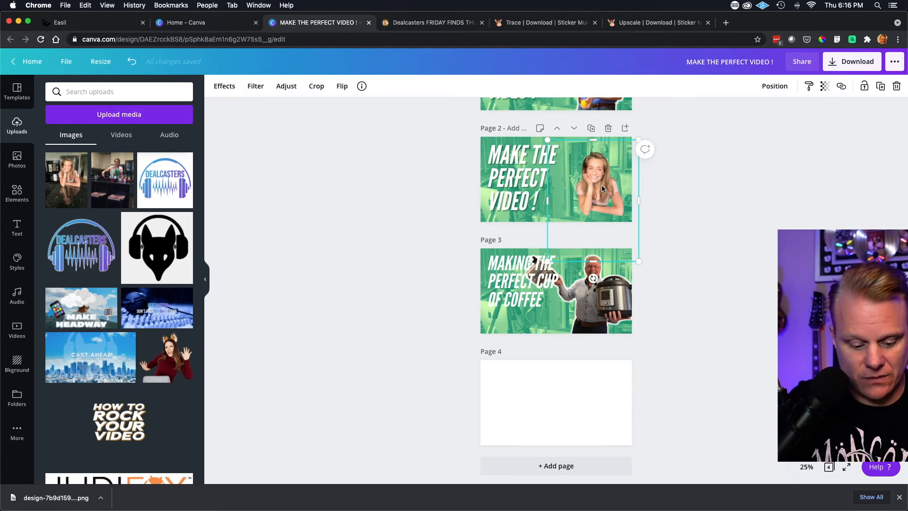
pyautogui.scroll(5, 602, 188)
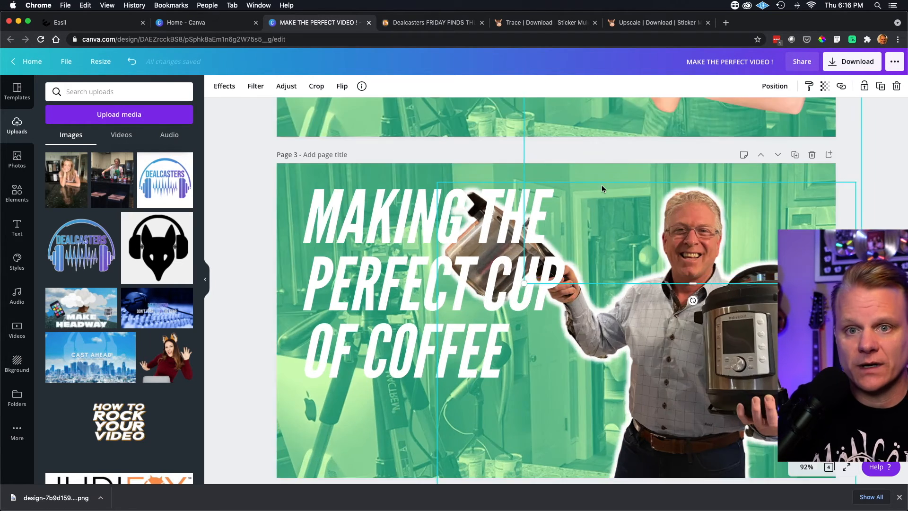
pyautogui.scroll(5, 611, 185)
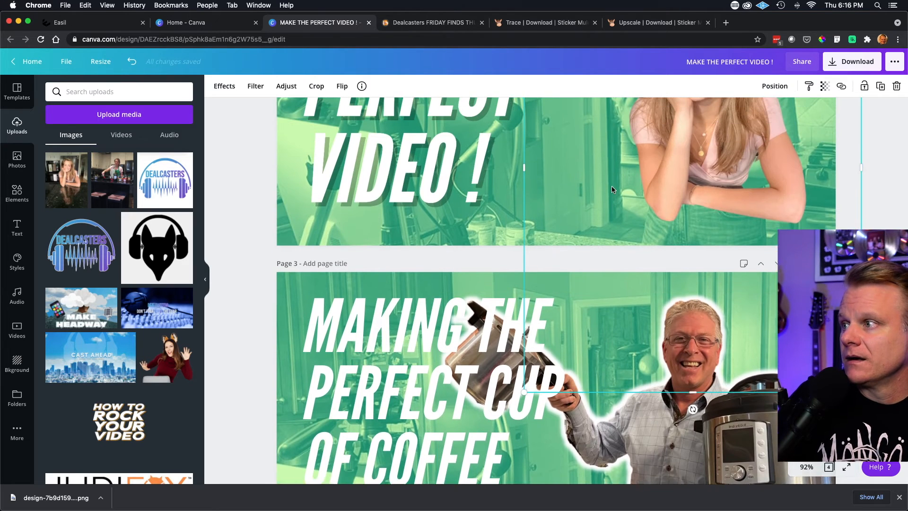
pyautogui.scroll(5, 612, 186)
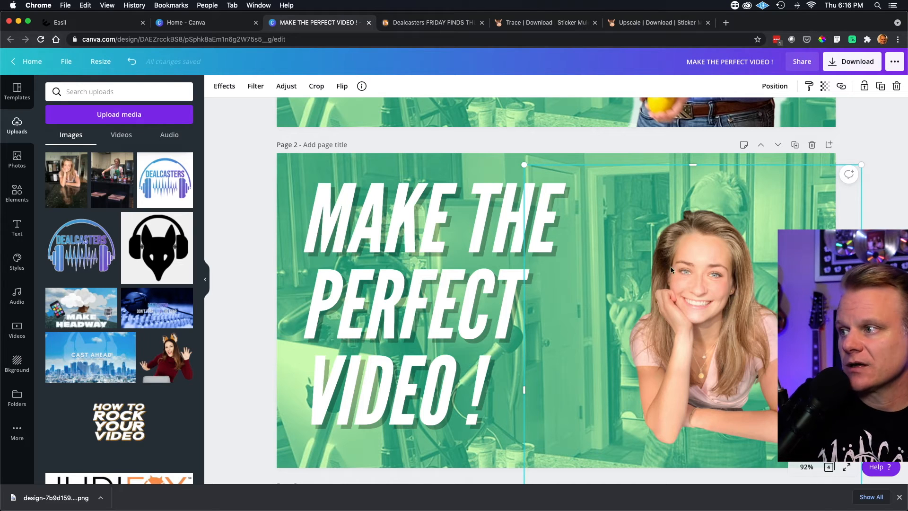
pyautogui.moveTo(524, 166); pyautogui.dragTo(448, 146)
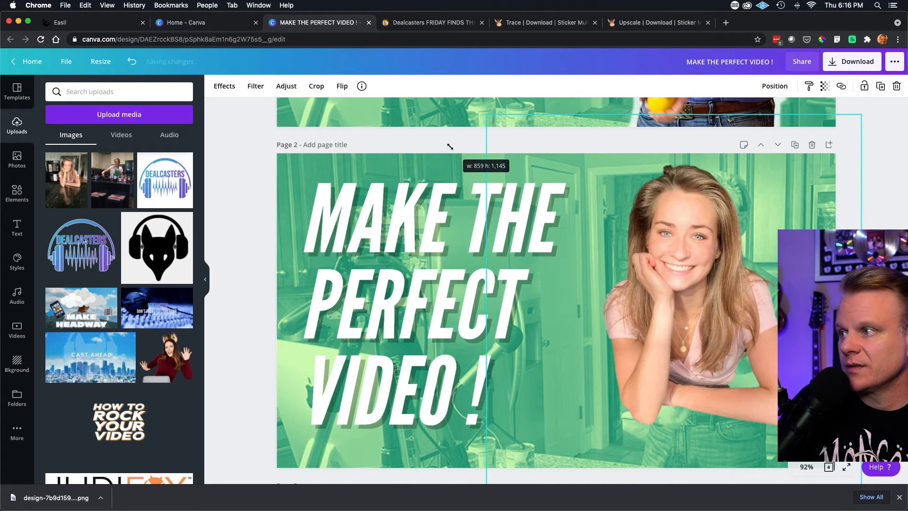
pyautogui.moveTo(640, 294); pyautogui.dragTo(674, 304)
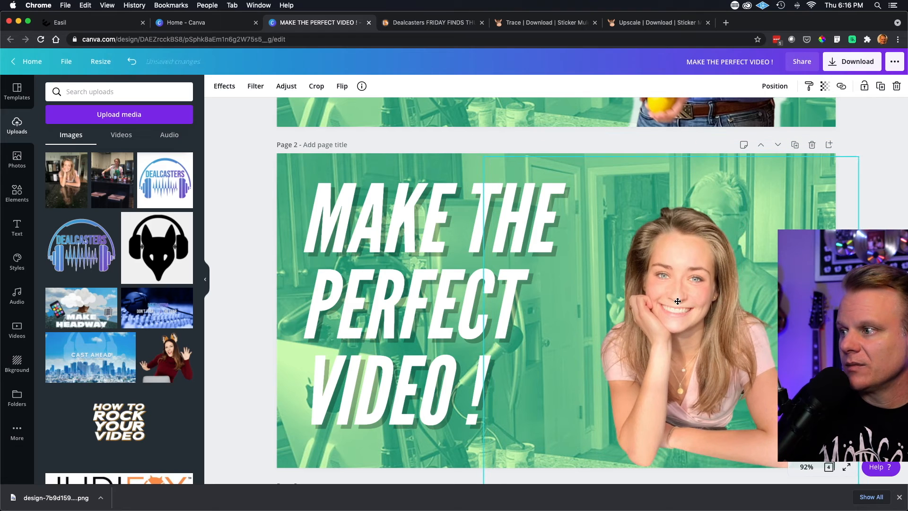
pyautogui.moveTo(860, 153); pyautogui.dragTo(877, 131)
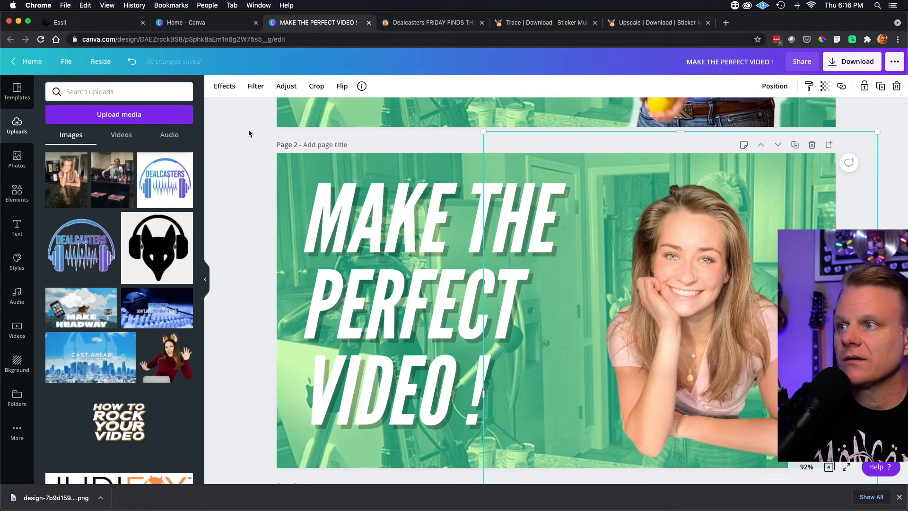
# - Flip the woman's cutout on page 2 horizontally, reposition it beside the headline and enlarge it slightly
pyautogui.click(342, 87)
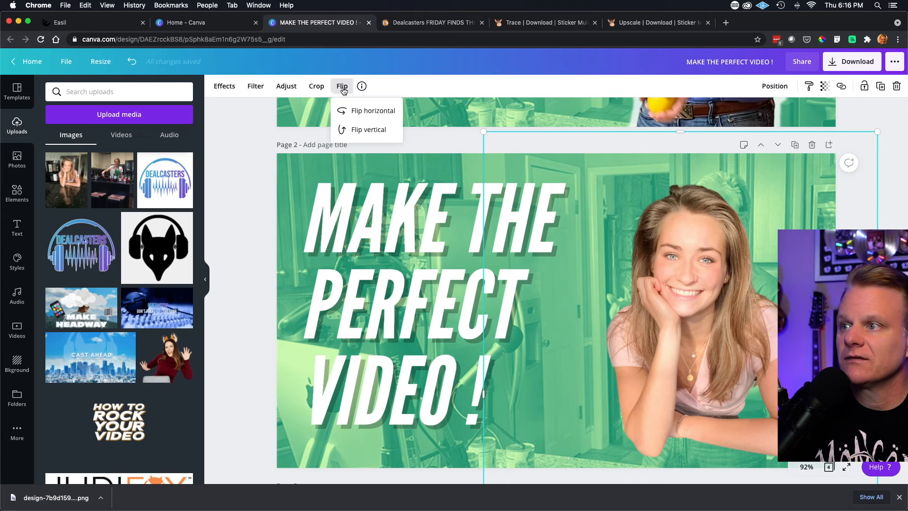
pyautogui.click(362, 117)
pyautogui.moveTo(699, 338); pyautogui.dragTo(735, 322)
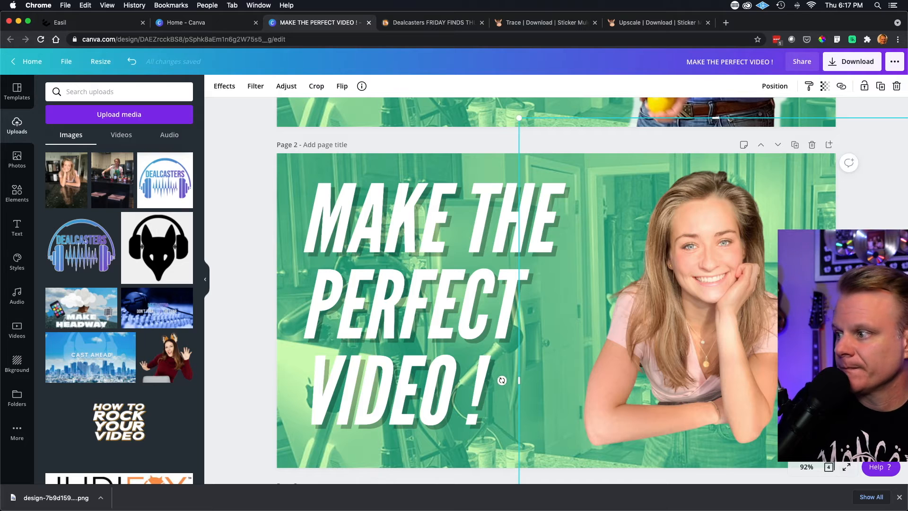
pyautogui.press('super+minus')
pyautogui.press('super+minus')
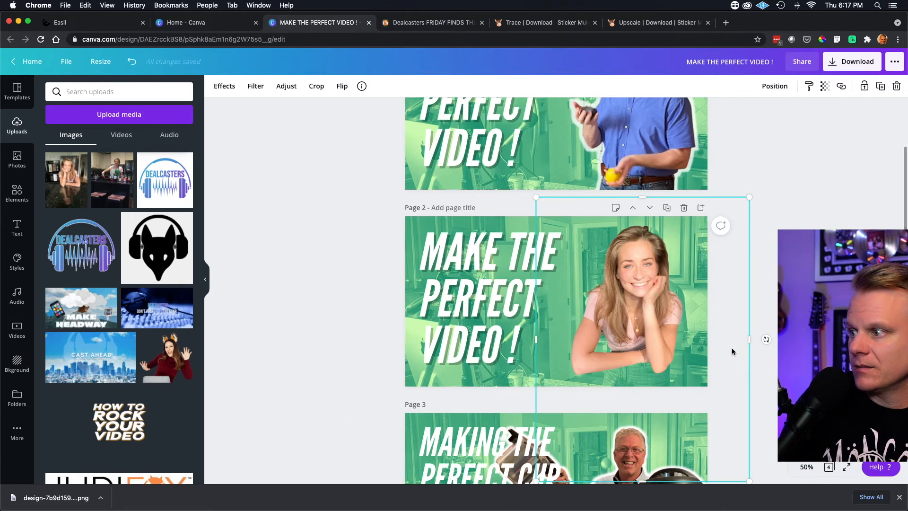
pyautogui.moveTo(748, 481); pyautogui.dragTo(765, 497)
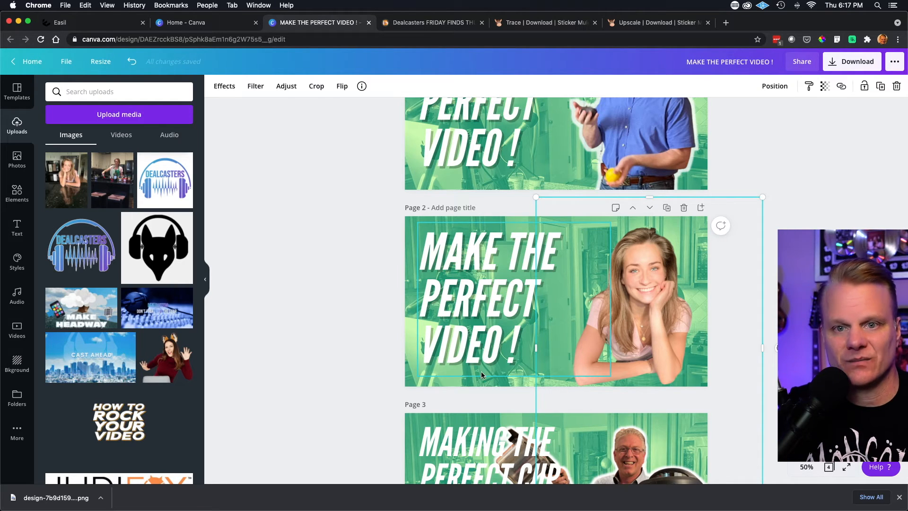
pyautogui.click(392, 301)
# - Add a Glow shadow to the woman's cutout on page 2
pyautogui.click(642, 303)
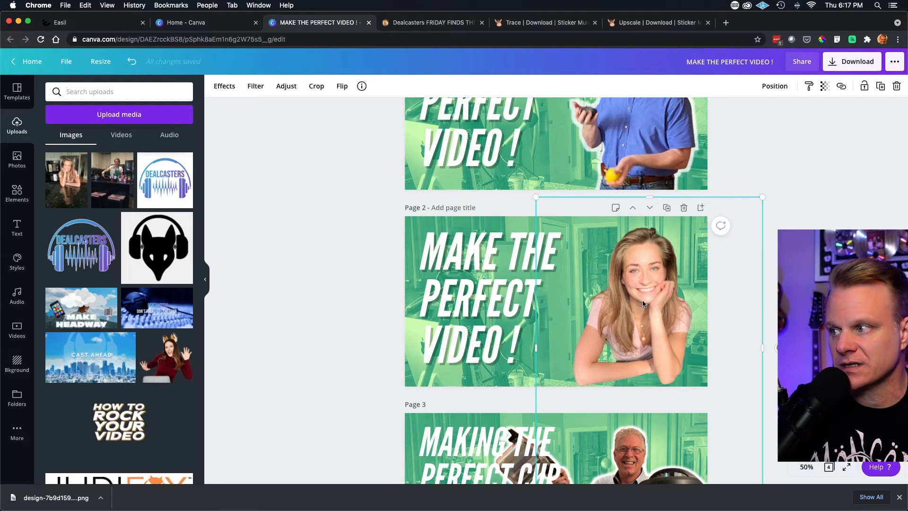
pyautogui.scroll(-2, 426, 213)
pyautogui.click(219, 88)
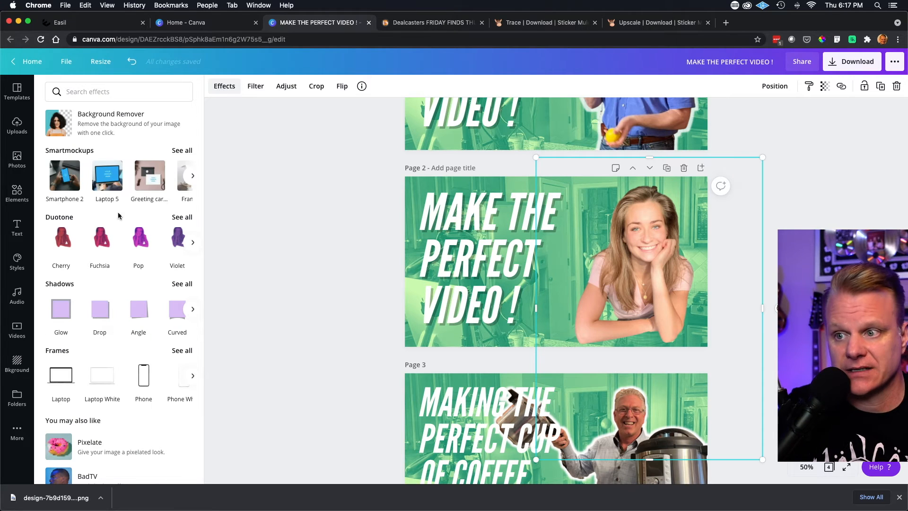
pyautogui.click(60, 310)
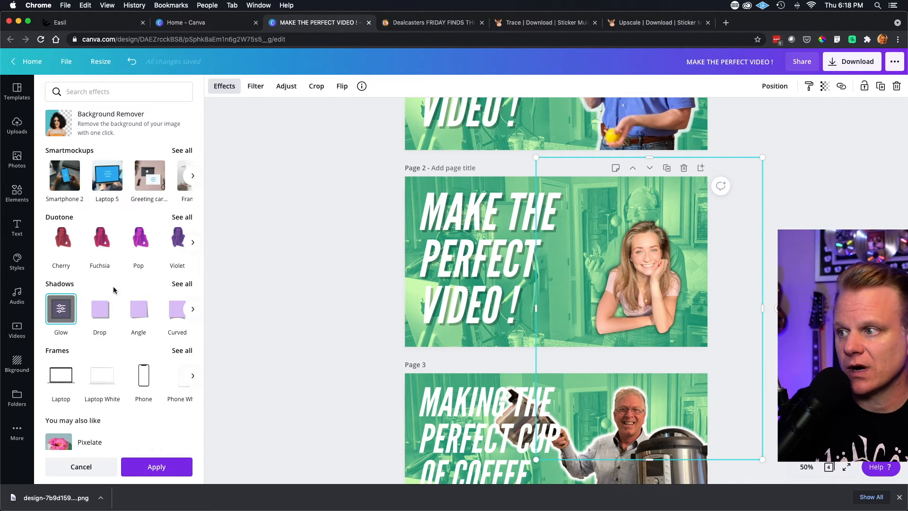
# - Set the glow color of the woman's cutout to white, #FFFFFF
pyautogui.click(60, 309)
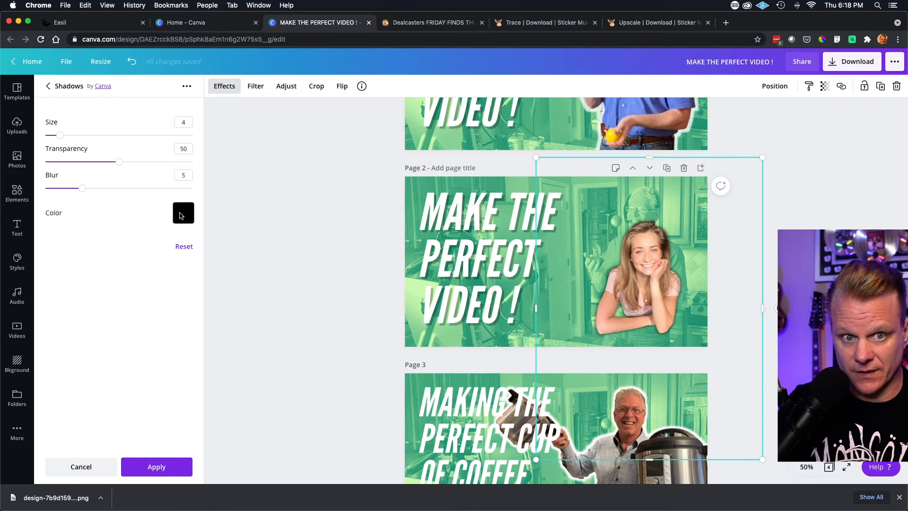
pyautogui.click(183, 213)
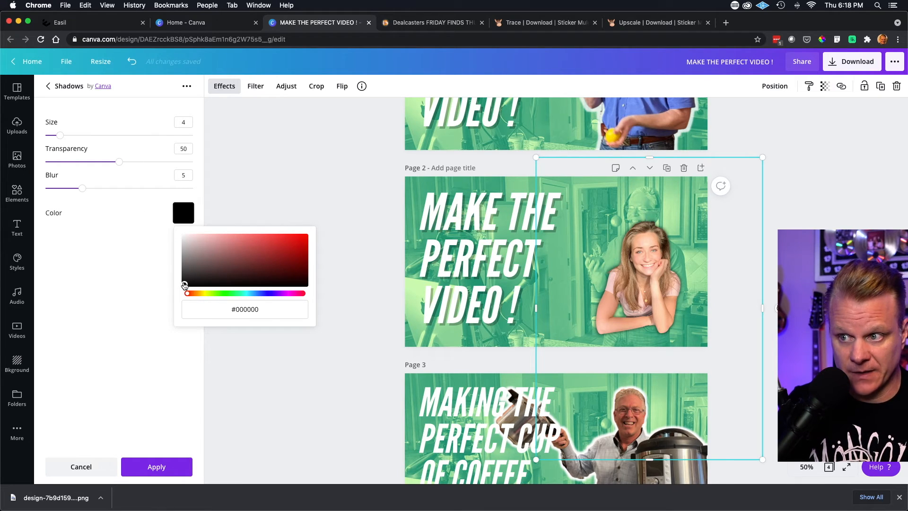
pyautogui.moveTo(184, 285); pyautogui.dragTo(173, 228)
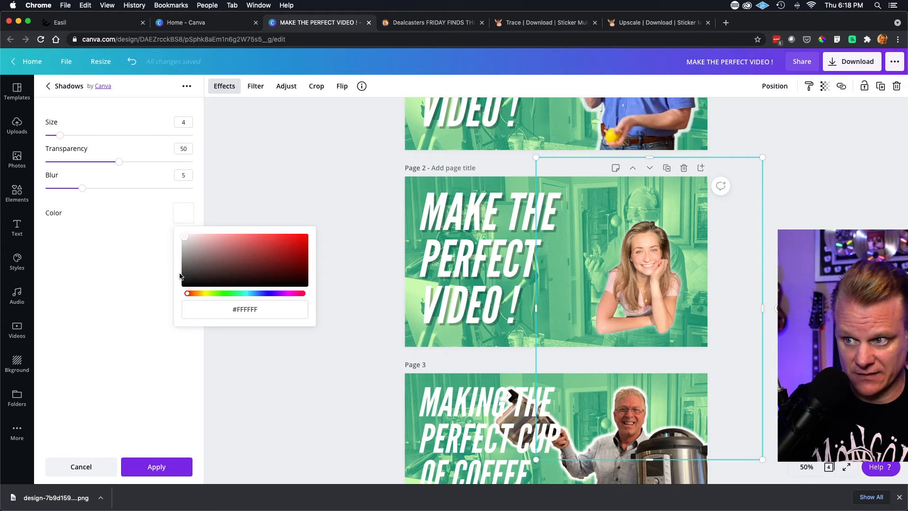
pyautogui.click(109, 232)
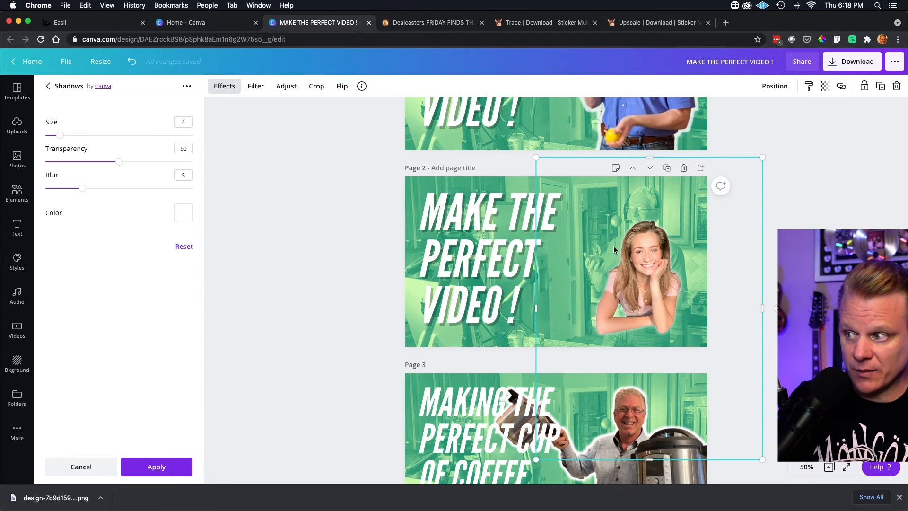
# - Set the glow's transparency to 100 and size to 7, try a blur of 0, and settle on a blur of 5
pyautogui.scroll(-1, 473, 170)
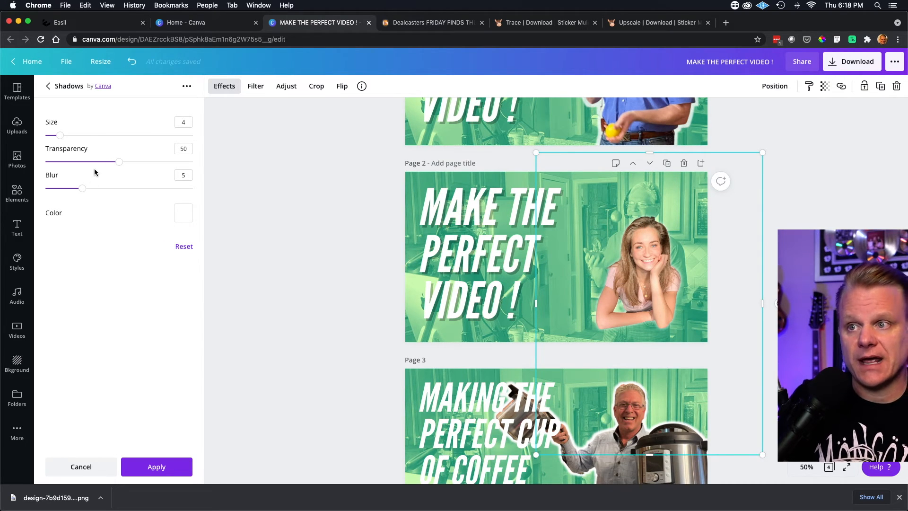
pyautogui.moveTo(118, 162); pyautogui.dragTo(196, 162)
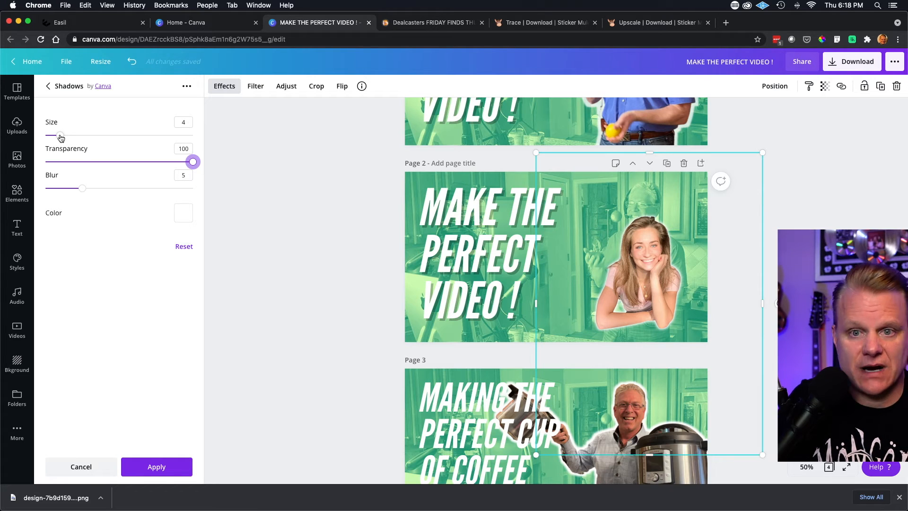
pyautogui.moveTo(61, 138)
pyautogui.mouseDown()
pyautogui.moveTo(127, 140)
pyautogui.moveTo(74, 151)
pyautogui.moveTo(71, 136)
pyautogui.mouseUp()
pyautogui.moveTo(80, 191); pyautogui.dragTo(24, 192)
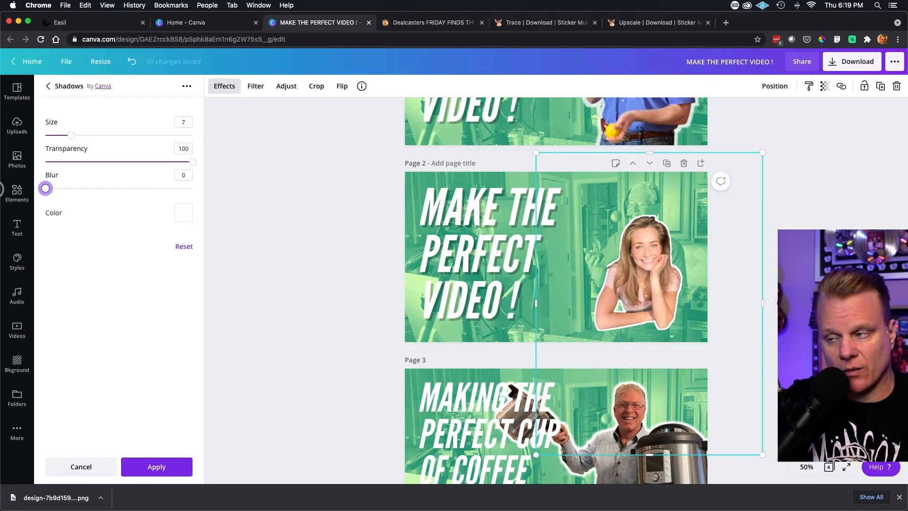
pyautogui.moveTo(34, 188); pyautogui.dragTo(87, 192)
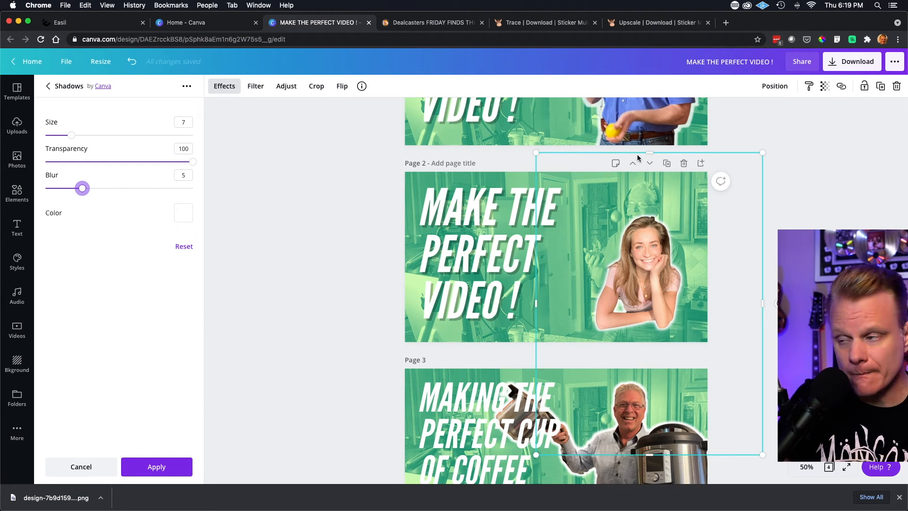
# - Enlarge the woman's cutout on page 2 and reposition it so it fills the space beside the headline
pyautogui.moveTo(762, 152); pyautogui.dragTo(794, 121)
pyautogui.moveTo(536, 454); pyautogui.dragTo(492, 474)
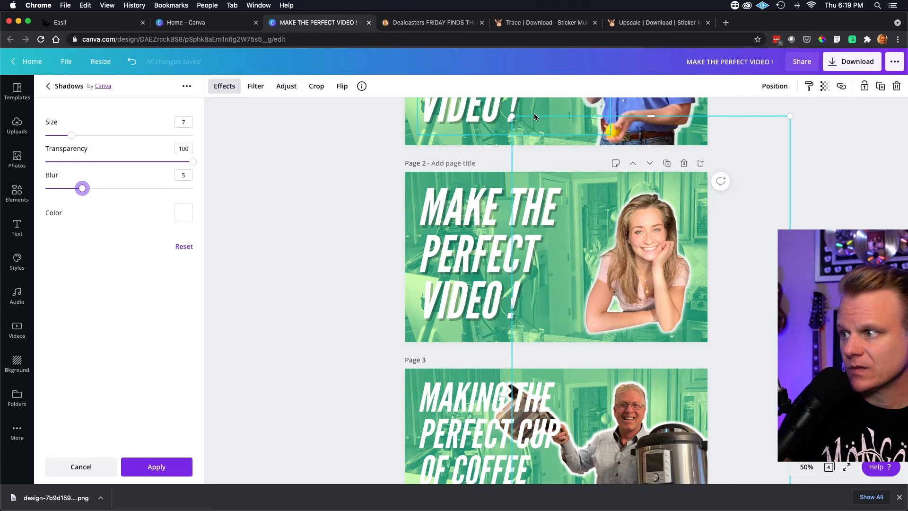
pyautogui.moveTo(512, 116); pyautogui.dragTo(483, 115)
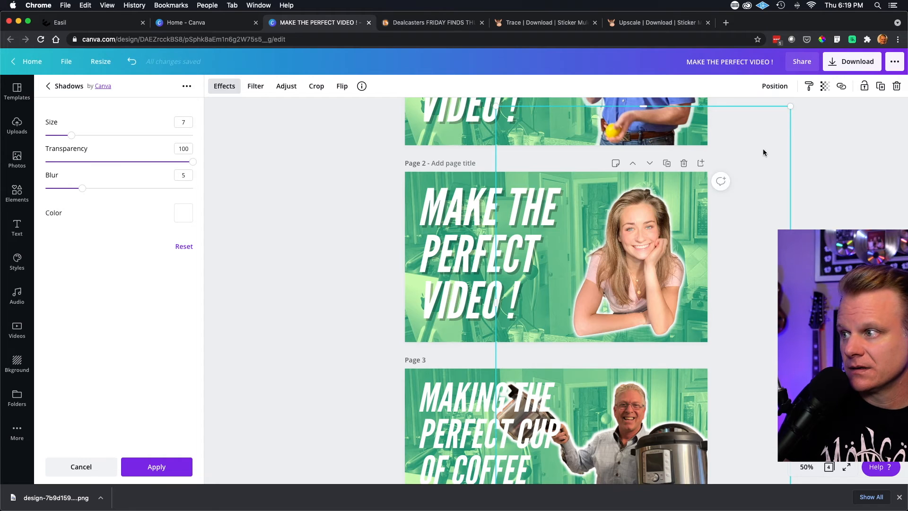
pyautogui.moveTo(790, 110); pyautogui.dragTo(798, 107)
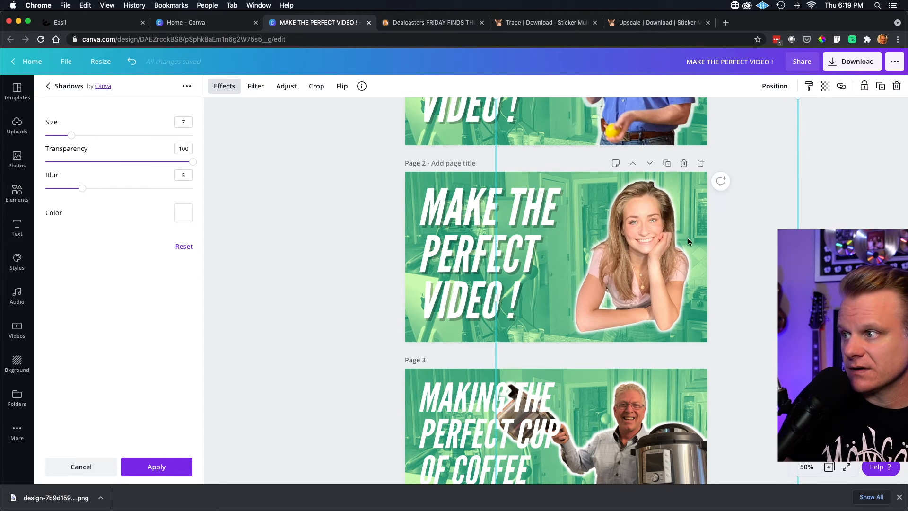
pyautogui.moveTo(671, 241); pyautogui.dragTo(673, 243)
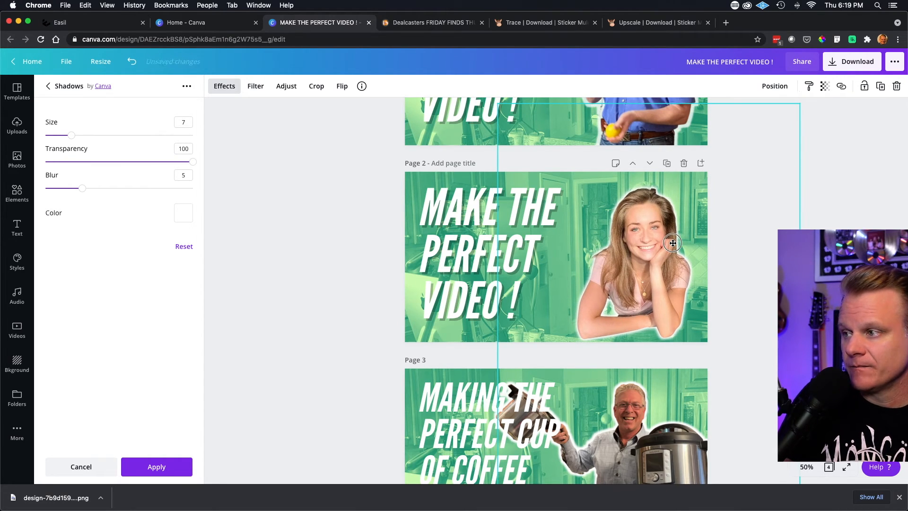
pyautogui.click(347, 288)
pyautogui.scroll(3, 622, 259)
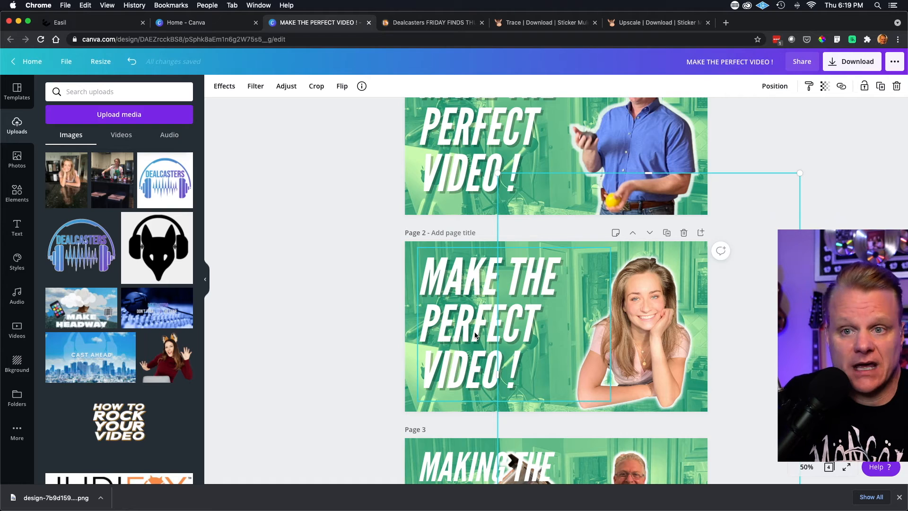
pyautogui.click(382, 270)
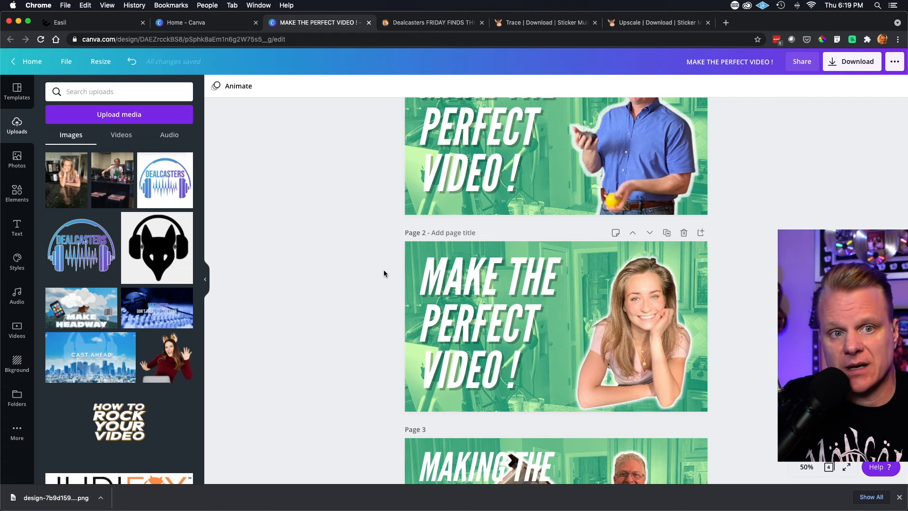
# - Browse the uploaded images for other portrait photos
pyautogui.scroll(-15, 123, 194)
pyautogui.scroll(-8, 121, 197)
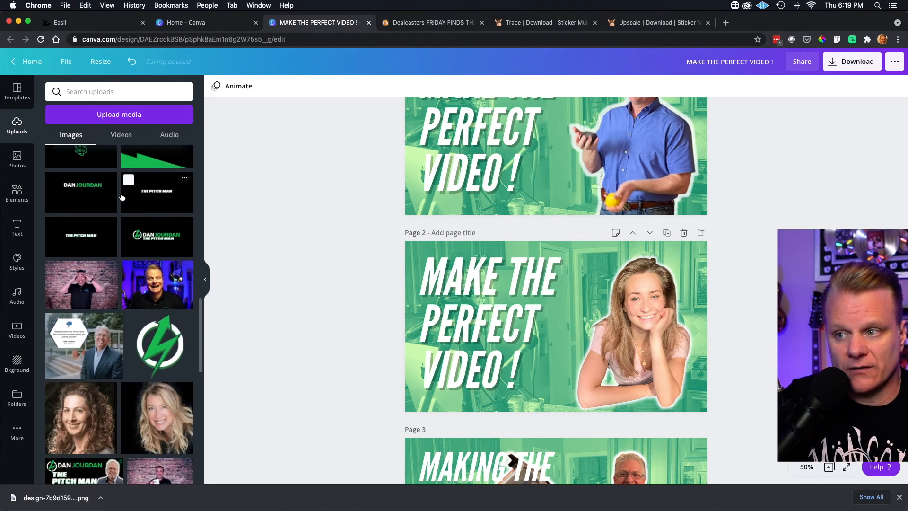
pyautogui.scroll(-1, 121, 197)
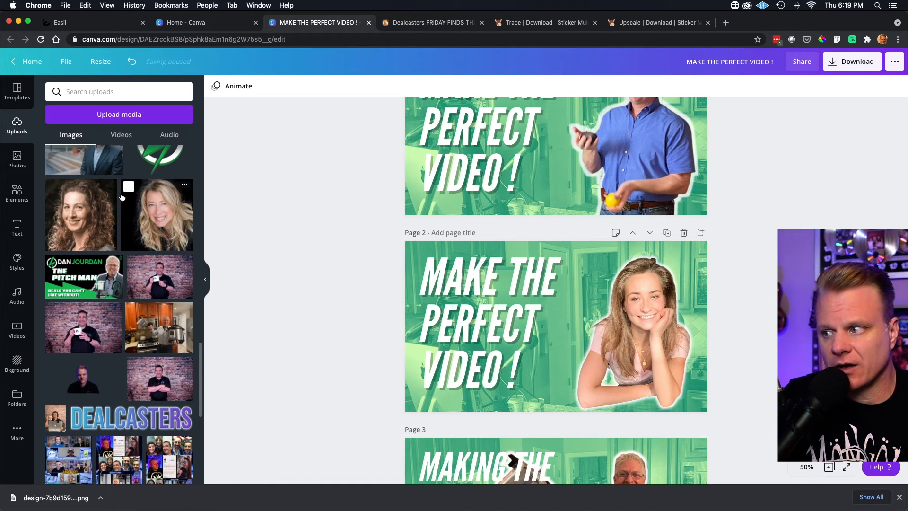
pyautogui.scroll(3, 122, 197)
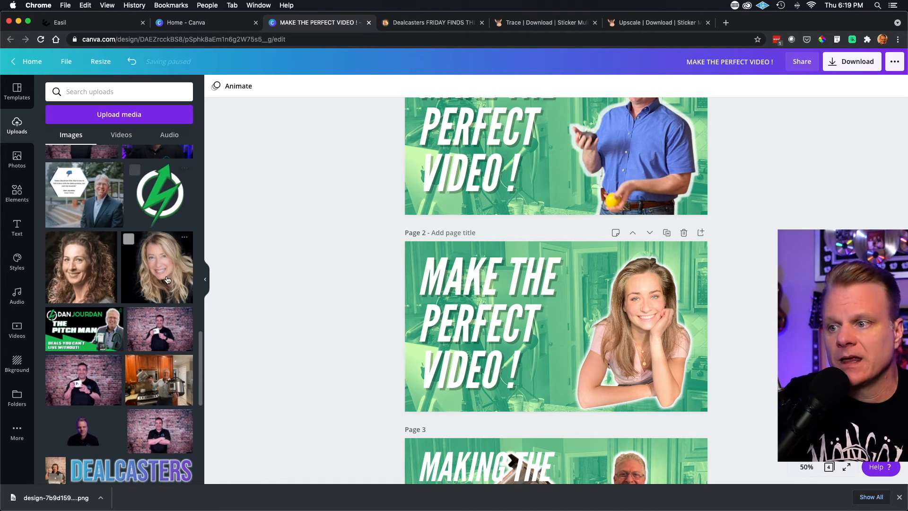
pyautogui.scroll(-10, 184, 357)
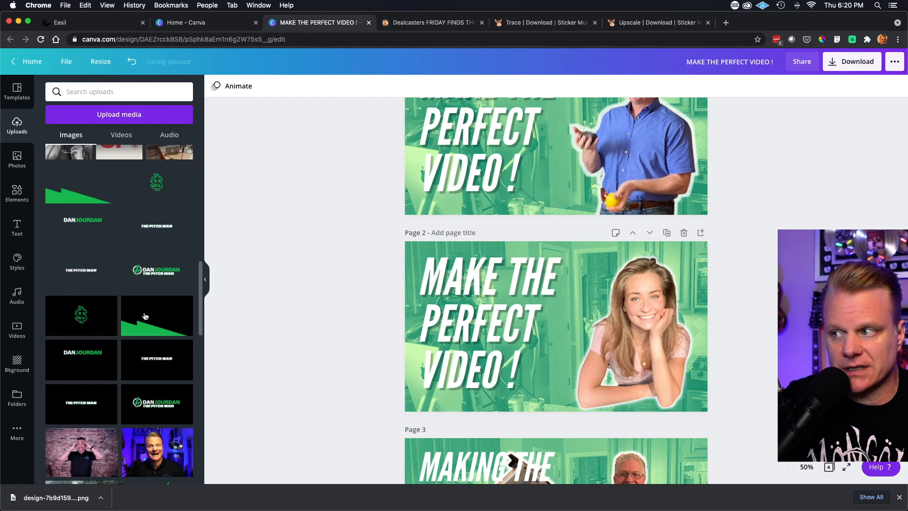
pyautogui.scroll(3, 411, 288)
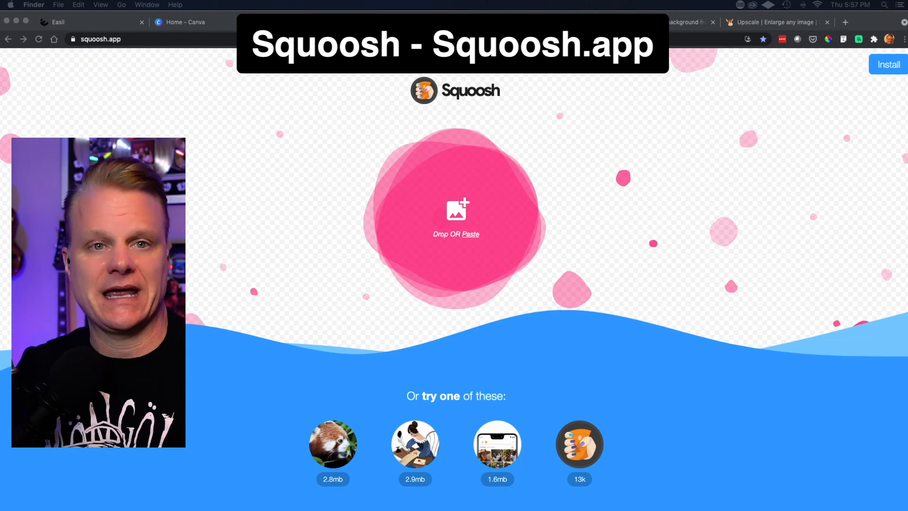
# - Switch to Squoosh, load the Dealcasters Friday Finds thumbnail PNG, and compare the original with the compressed version at different zoom levels
pyautogui.moveTo(208, 508); pyautogui.dragTo(429, 217)
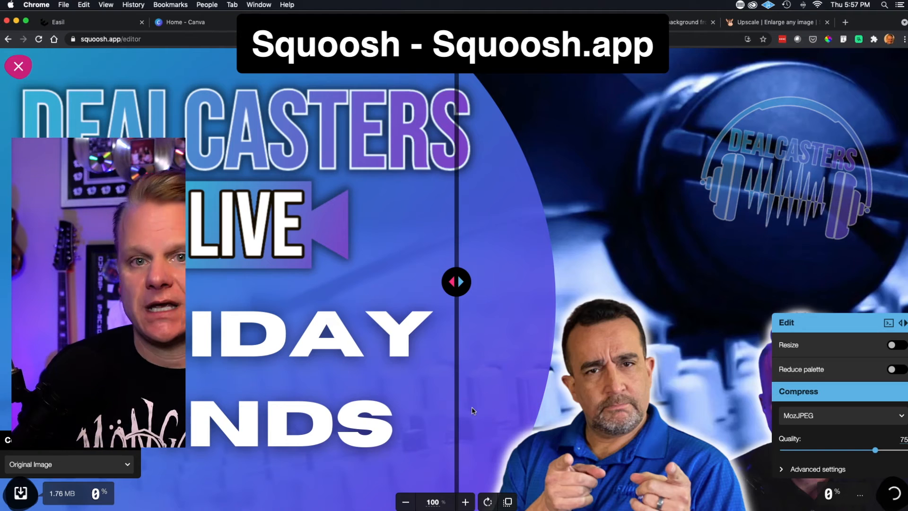
pyautogui.scroll(-5, 693, 247)
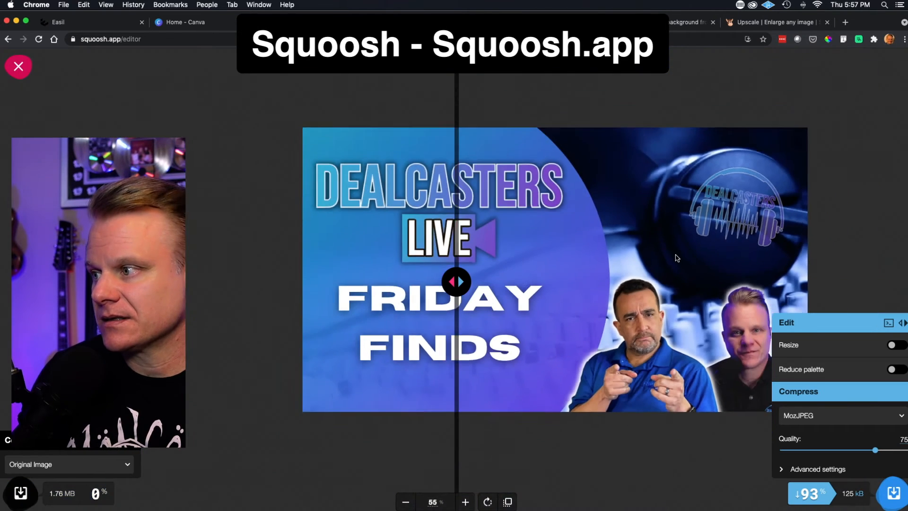
pyautogui.moveTo(650, 272); pyautogui.dragTo(528, 279)
pyautogui.scroll(-1, 512, 274)
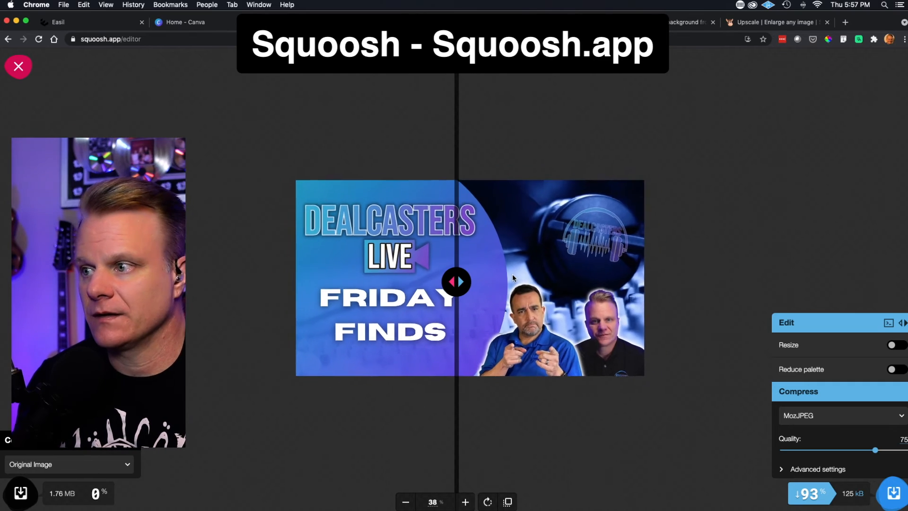
pyautogui.scroll(6, 512, 274)
pyautogui.scroll(-2, 513, 279)
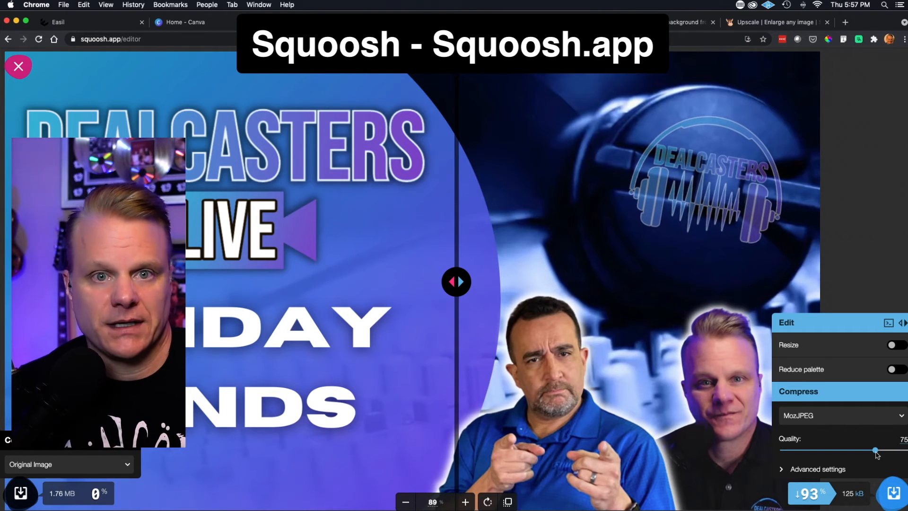
# - Set the MozJPEG quality to 99 and save the compressed thumbnail as a JPEG image in the Dealcasters folder
pyautogui.moveTo(876, 454); pyautogui.dragTo(892, 452)
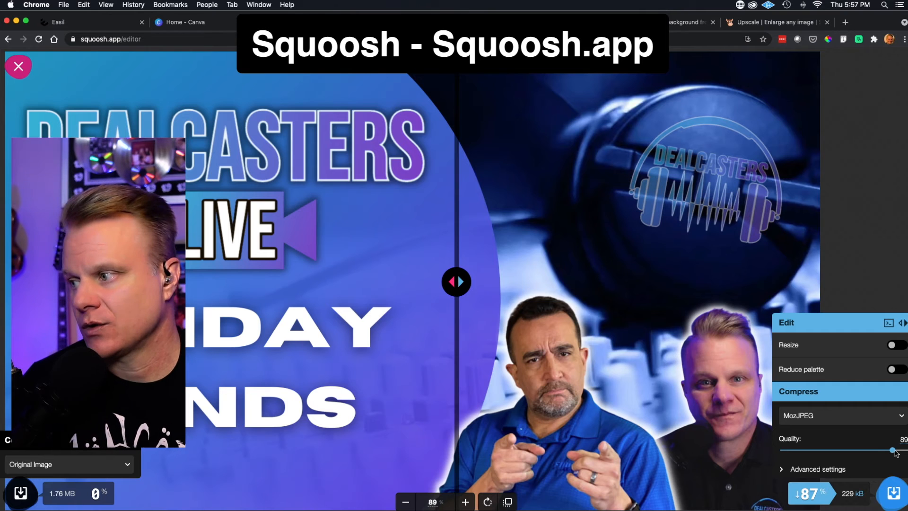
pyautogui.moveTo(892, 450); pyautogui.dragTo(904, 453)
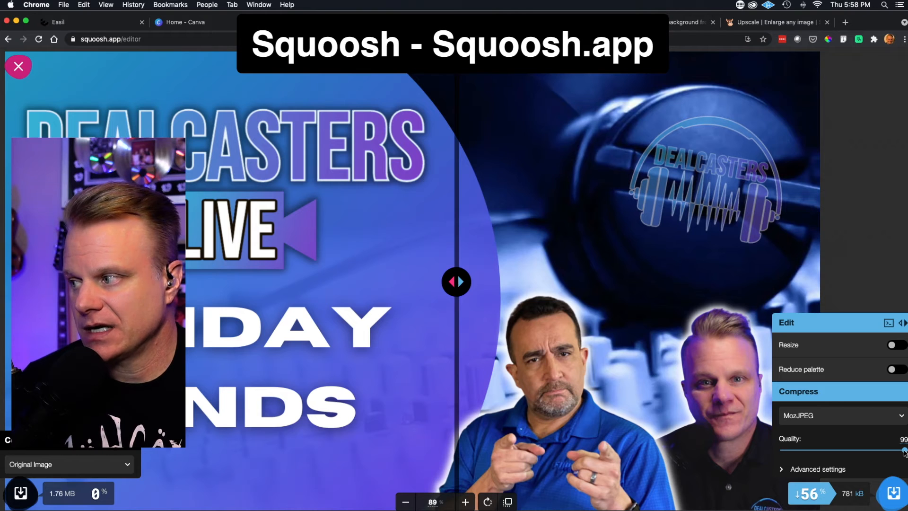
pyautogui.click(893, 494)
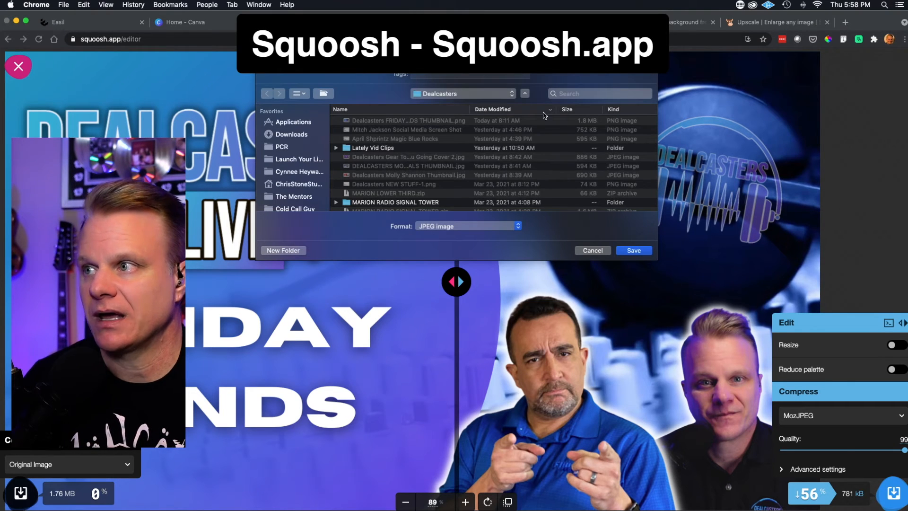
pyautogui.click(633, 251)
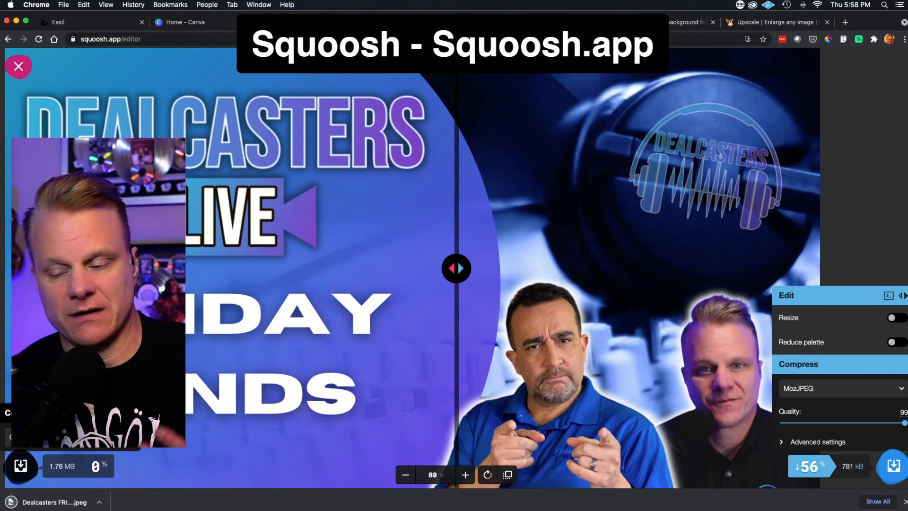
pyautogui.click(905, 501)
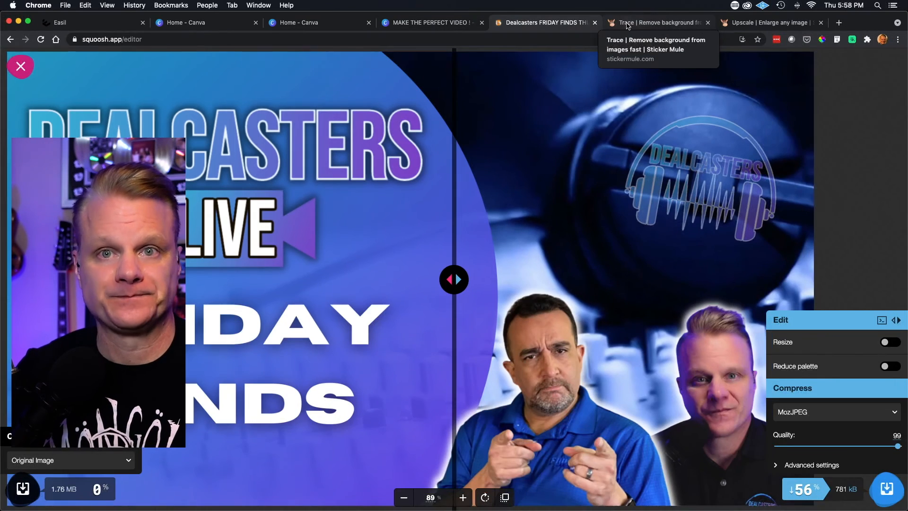
# - Switch to Sticker Mule Trace and upload the 610 KB "Happy Face" PNG portrait for background removal
pyautogui.click(628, 24)
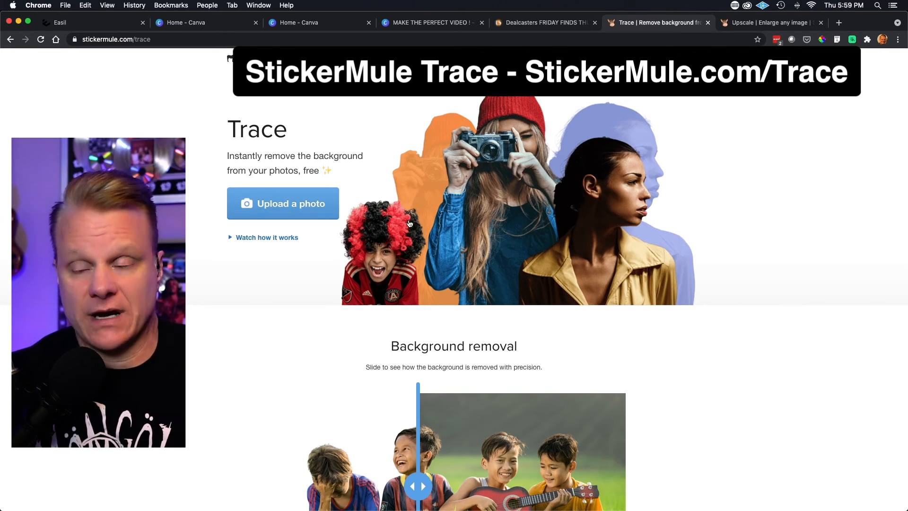
pyautogui.click(282, 206)
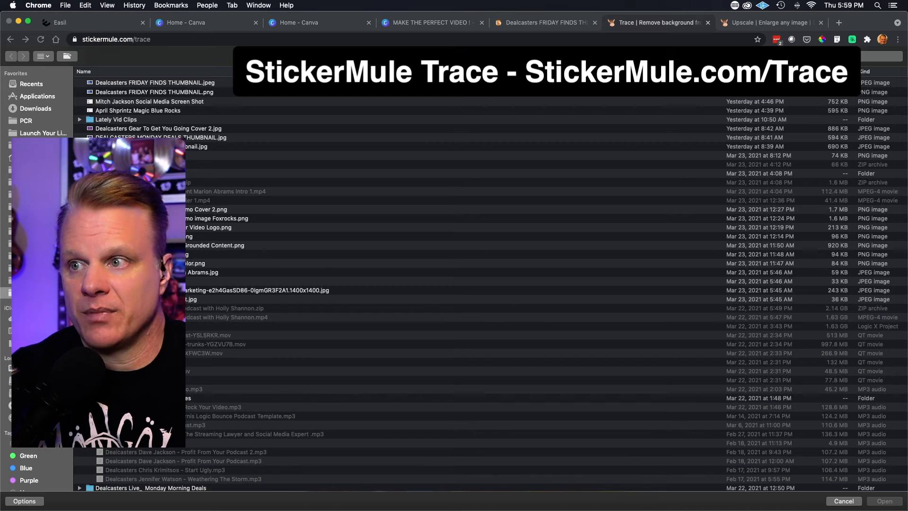
pyautogui.scroll(-5, 472, 283)
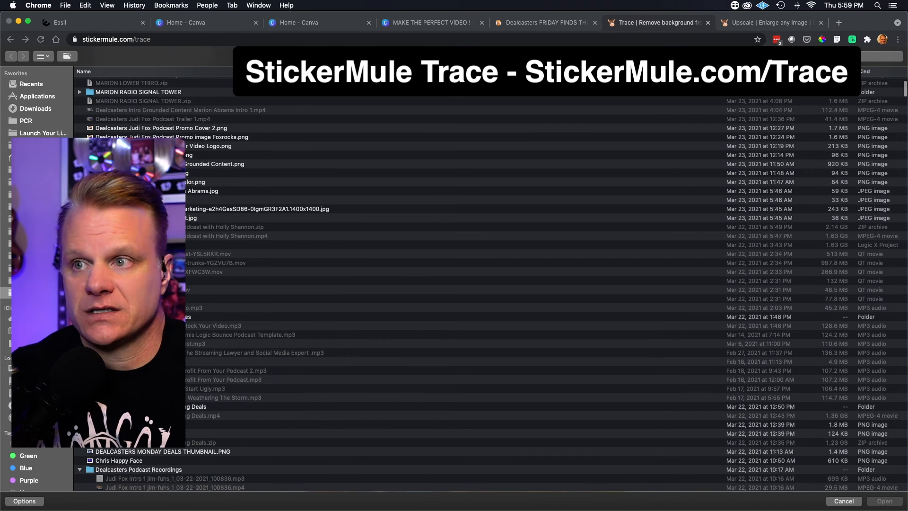
pyautogui.scroll(-3, 472, 283)
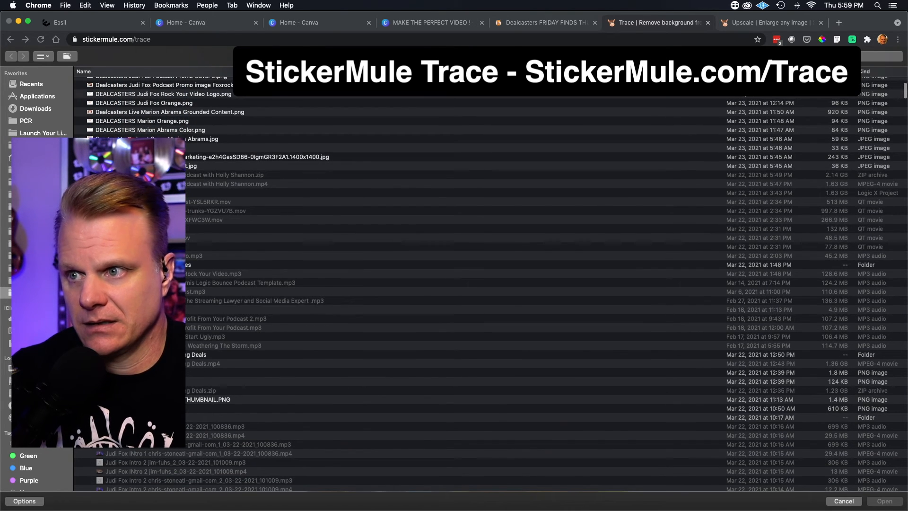
pyautogui.scroll(1, 473, 284)
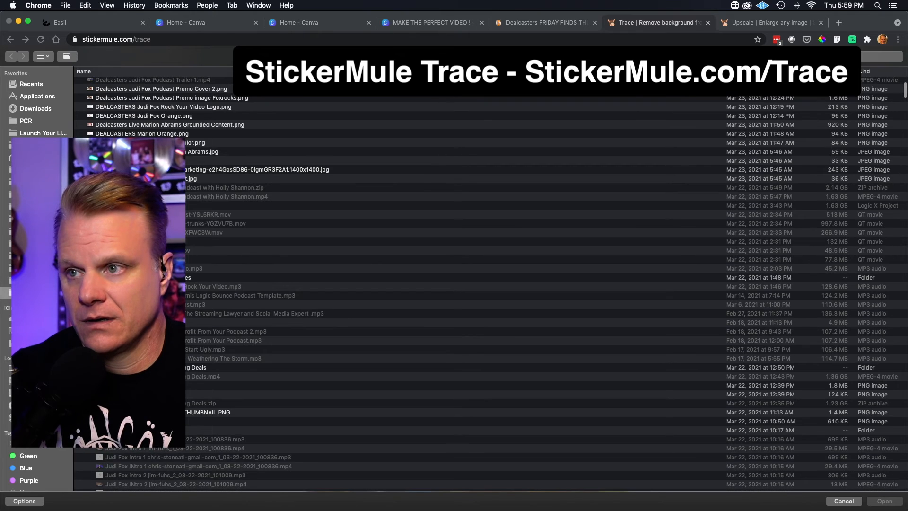
pyautogui.scroll(6, 473, 283)
pyautogui.scroll(-8, 473, 284)
pyautogui.scroll(-10, 473, 283)
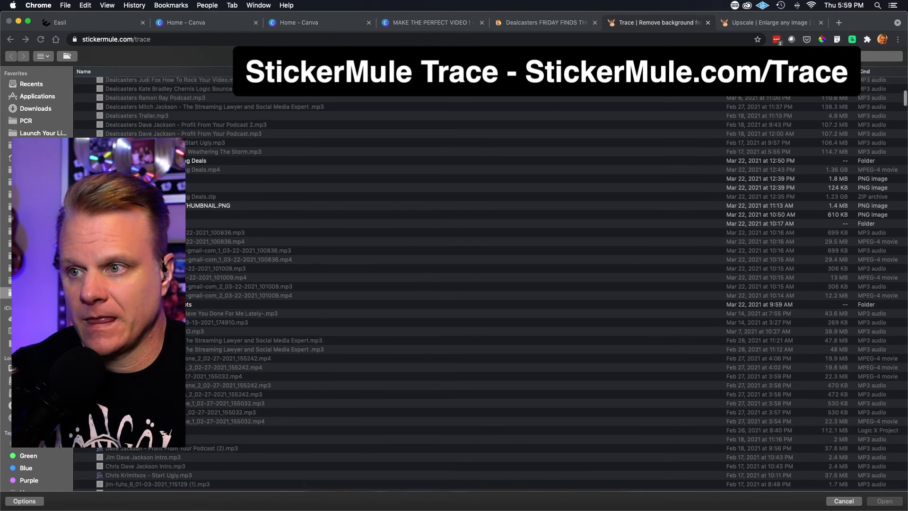
pyautogui.click(160, 214)
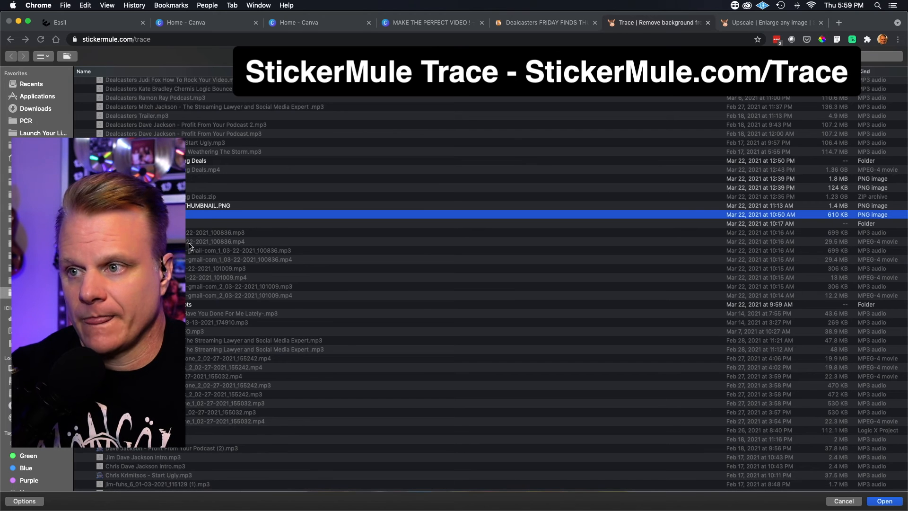
pyautogui.click(884, 502)
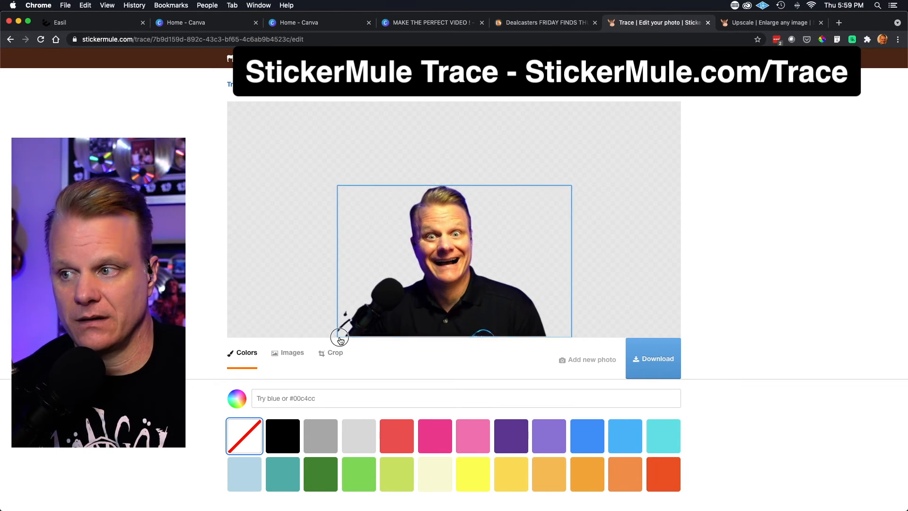
# - Crop the traced portrait closely around the man and microphone, cutting off the stray marks beside the microphone
pyautogui.click(329, 353)
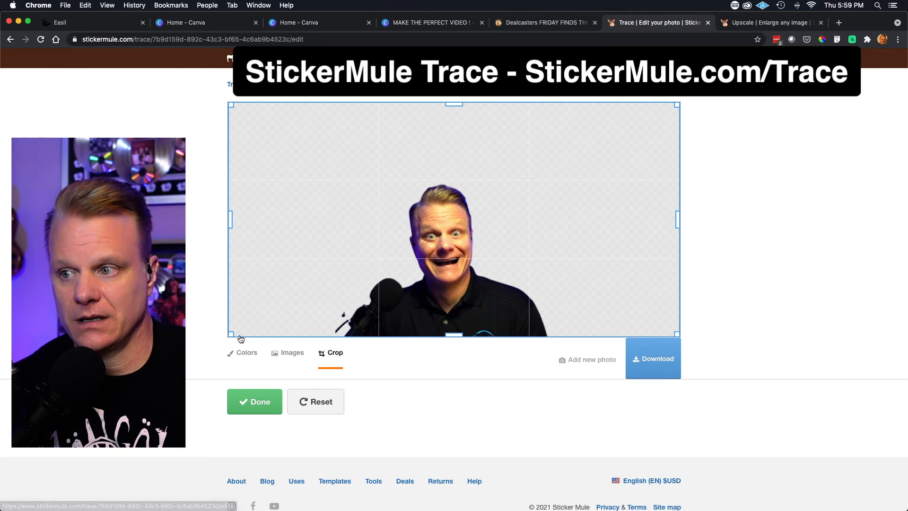
pyautogui.moveTo(231, 336); pyautogui.dragTo(348, 333)
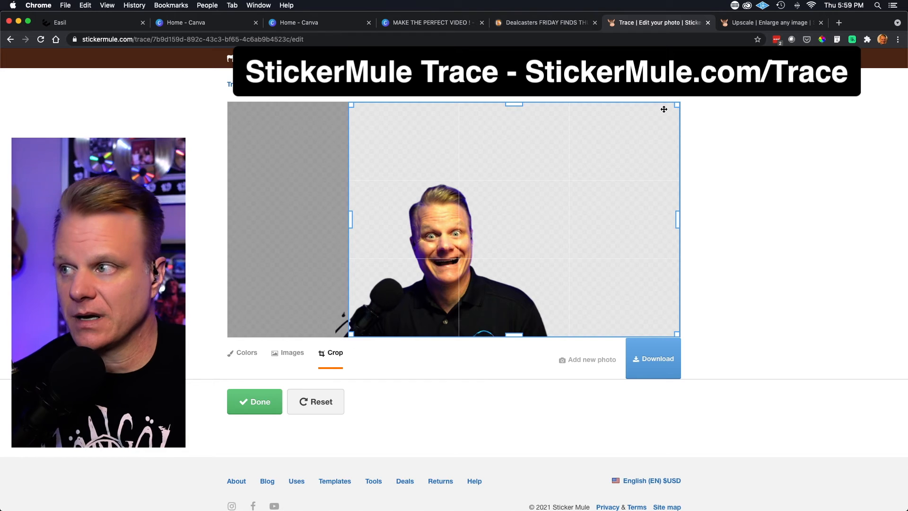
pyautogui.moveTo(677, 103); pyautogui.dragTo(554, 183)
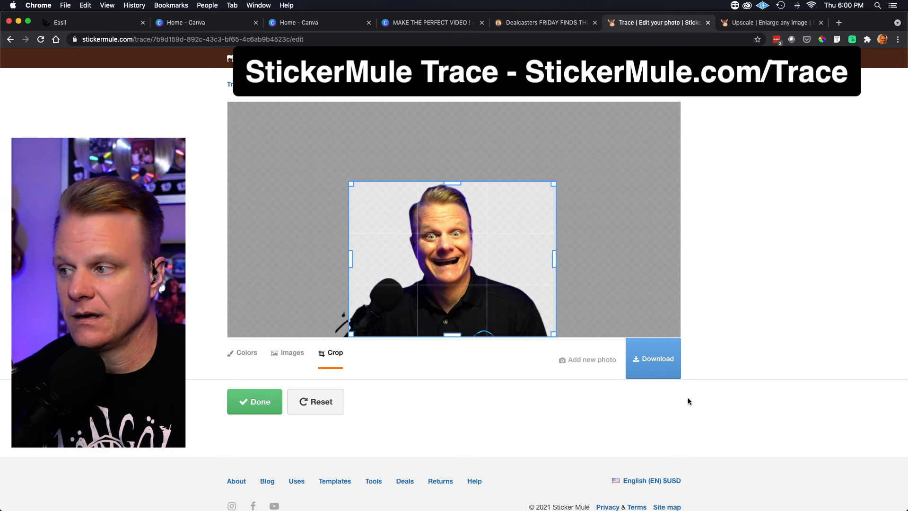
pyautogui.click(255, 406)
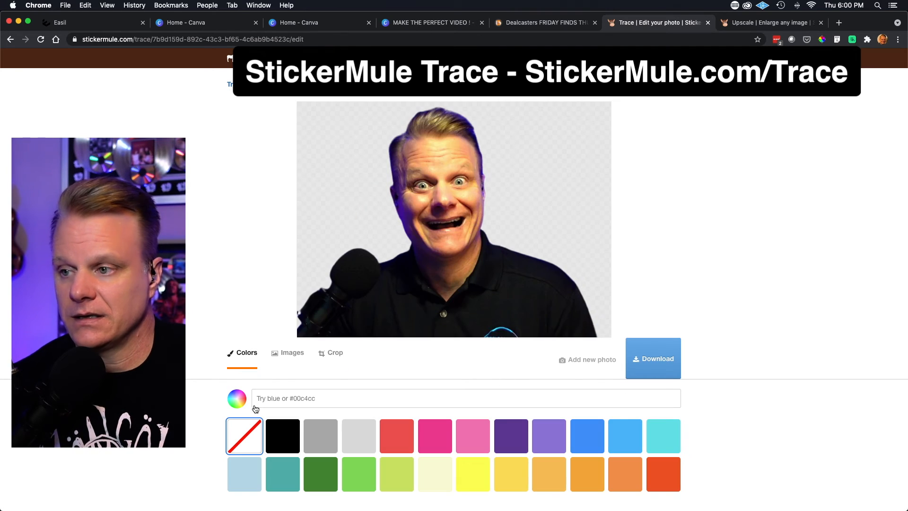
# - Download the cropped background-free portrait as a PNG image and look over the print products offered for it
pyautogui.click(654, 361)
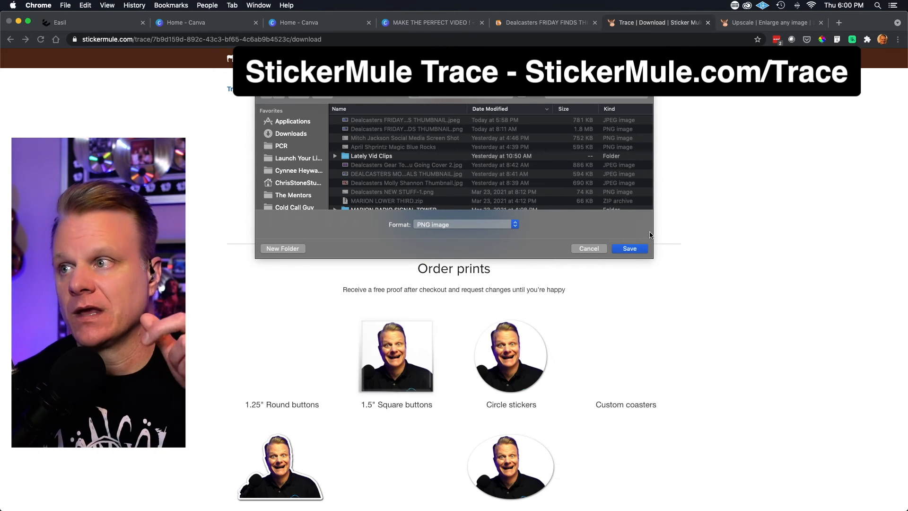
pyautogui.click(629, 248)
pyautogui.scroll(-5, 519, 411)
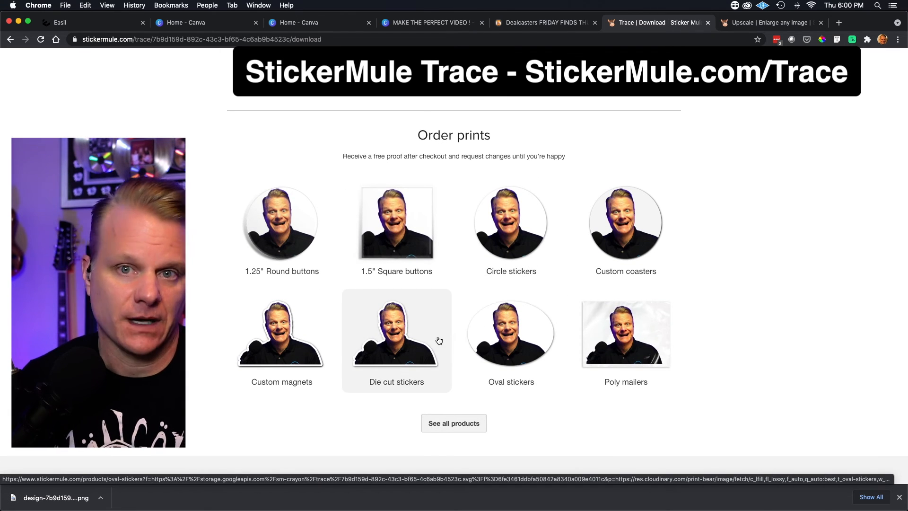
pyautogui.scroll(4, 594, 146)
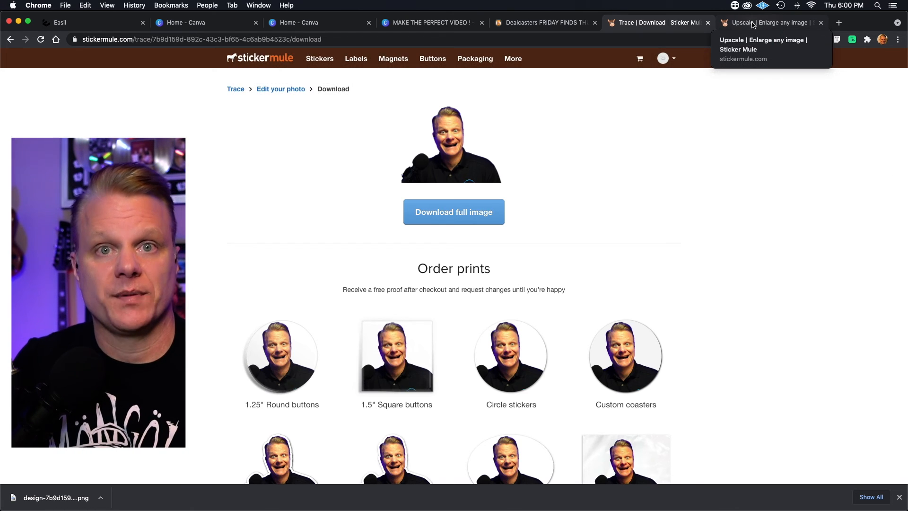
# - Switch to Sticker Mule Upscale and upload the "YouTube Header Template" image, sorting the files by size to find it
pyautogui.click(750, 24)
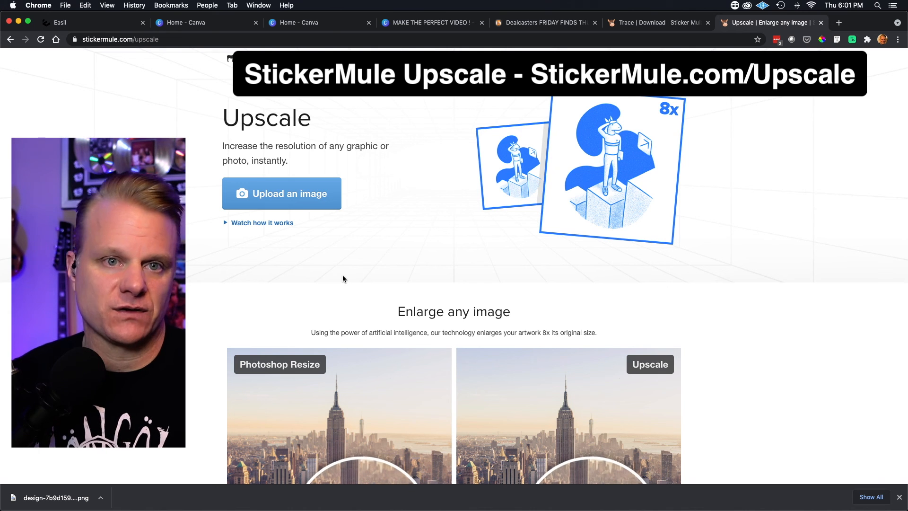
pyautogui.click(284, 203)
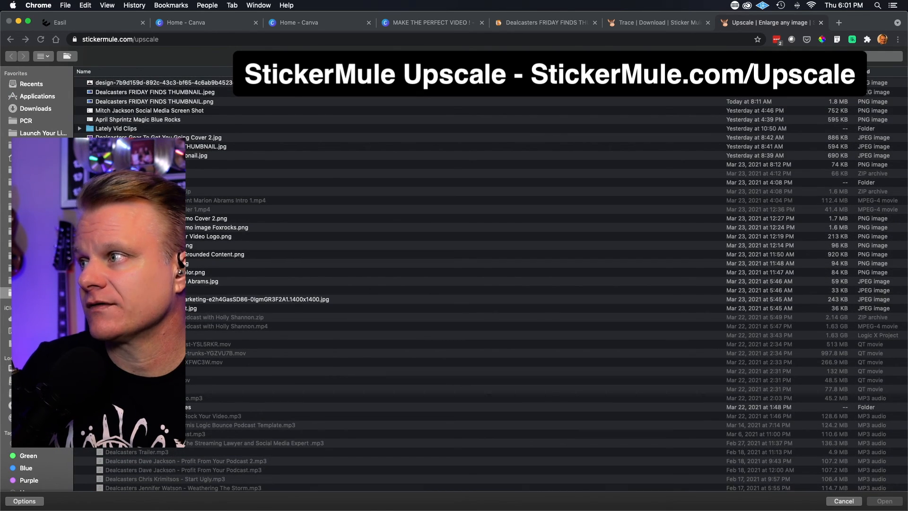
pyautogui.click(827, 71)
pyautogui.scroll(-5, 770, 214)
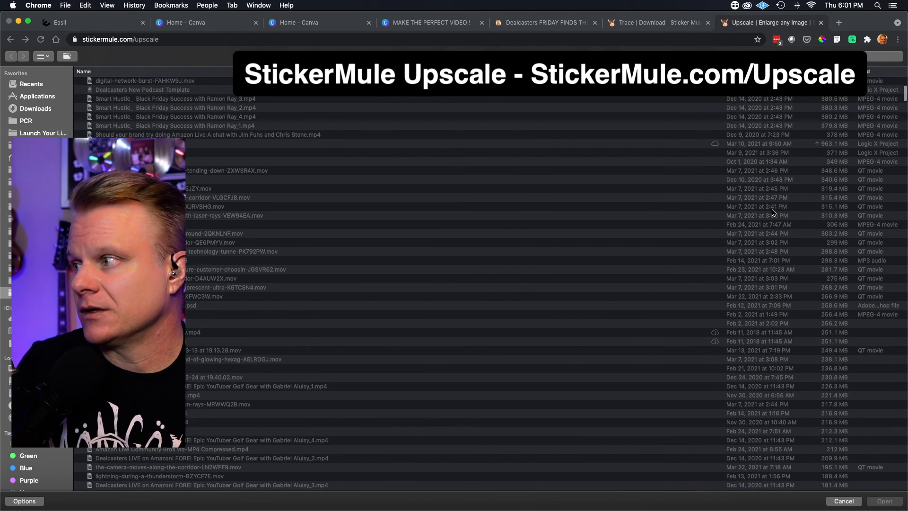
pyautogui.scroll(-3, 773, 212)
pyautogui.scroll(-15, 775, 213)
pyautogui.click(775, 250)
pyautogui.click(880, 501)
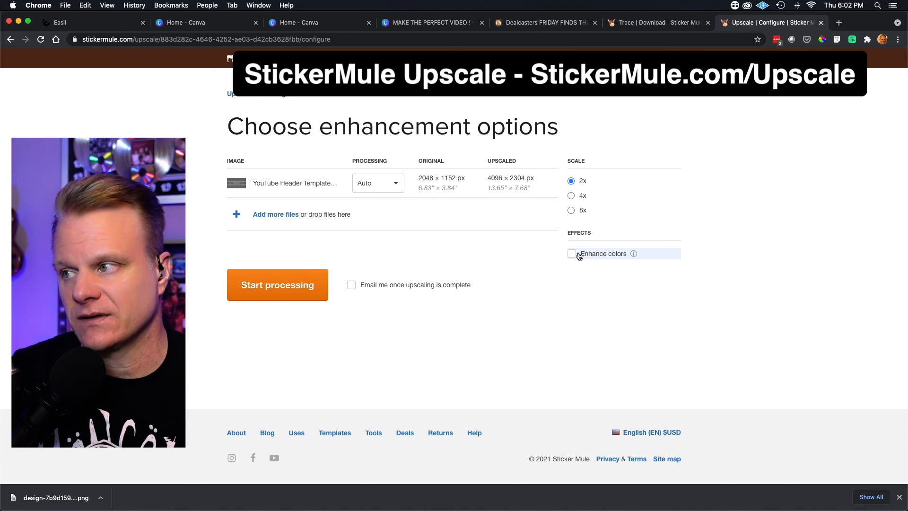
# - Start upscaling the YouTube header image at 2x scale with Auto processing and without color enhancement
pyautogui.moveTo(633, 256)
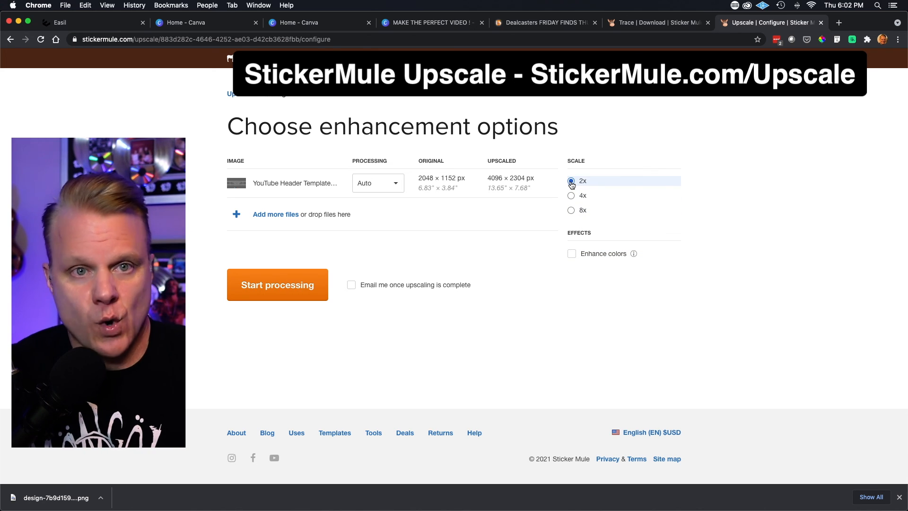
pyautogui.click(284, 284)
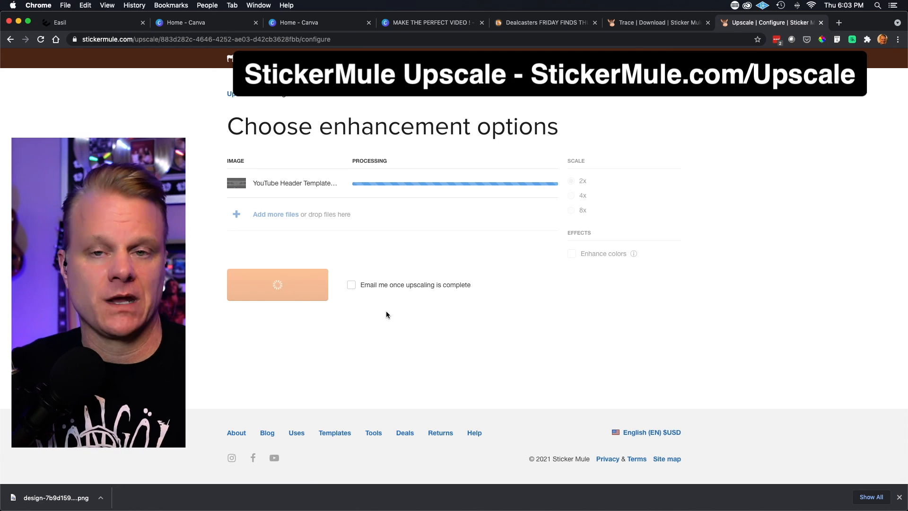